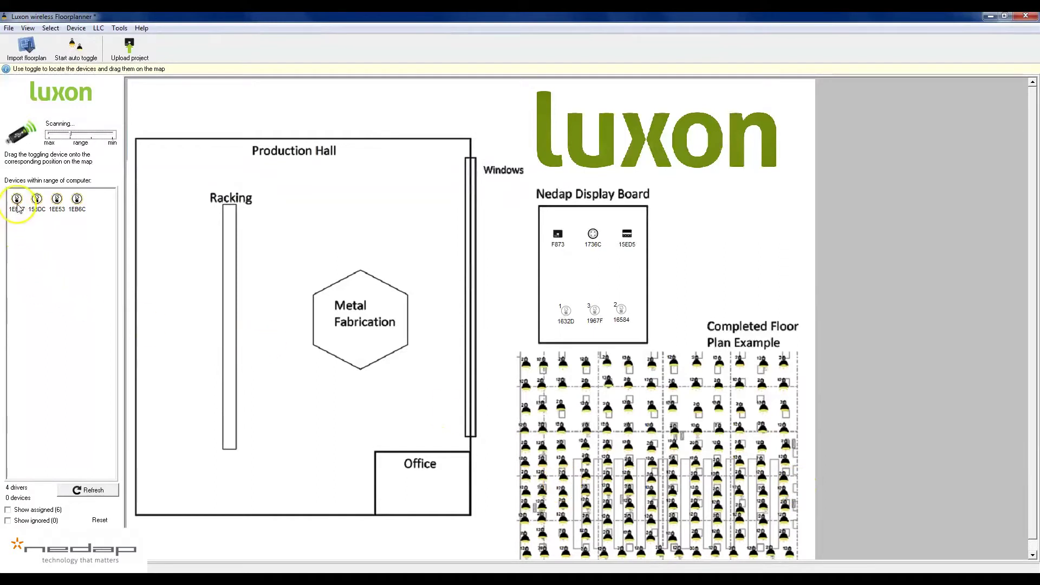
# - Toggle device 1EE67 to identify its light, and place it on the Metal Fabrication area of the floor plan
pyautogui.moveTo(16, 204)
pyautogui.rightClick(16, 200)
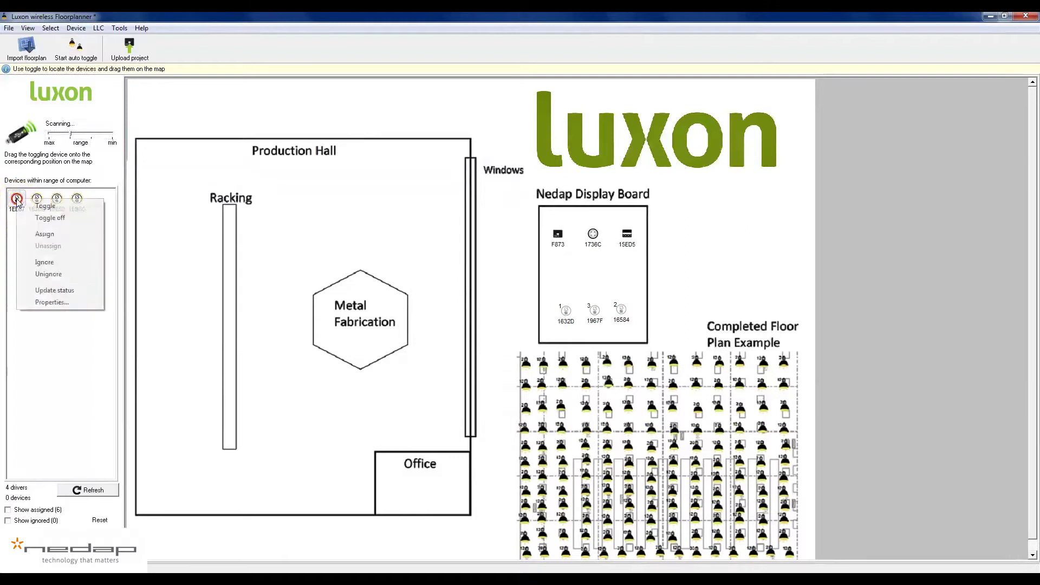
pyautogui.click(45, 208)
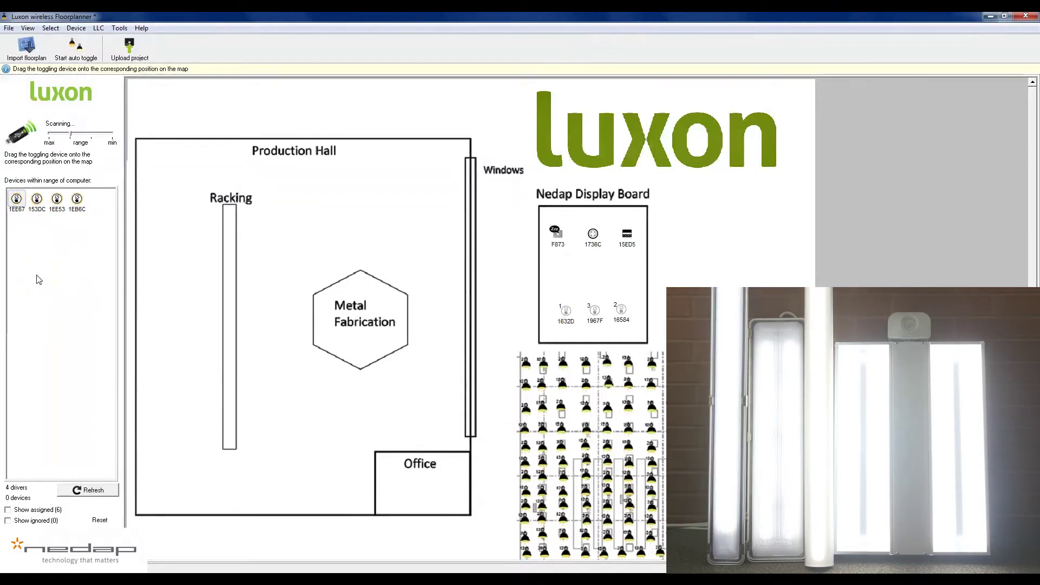
pyautogui.click(15, 201)
pyautogui.moveTo(15, 200); pyautogui.dragTo(358, 284)
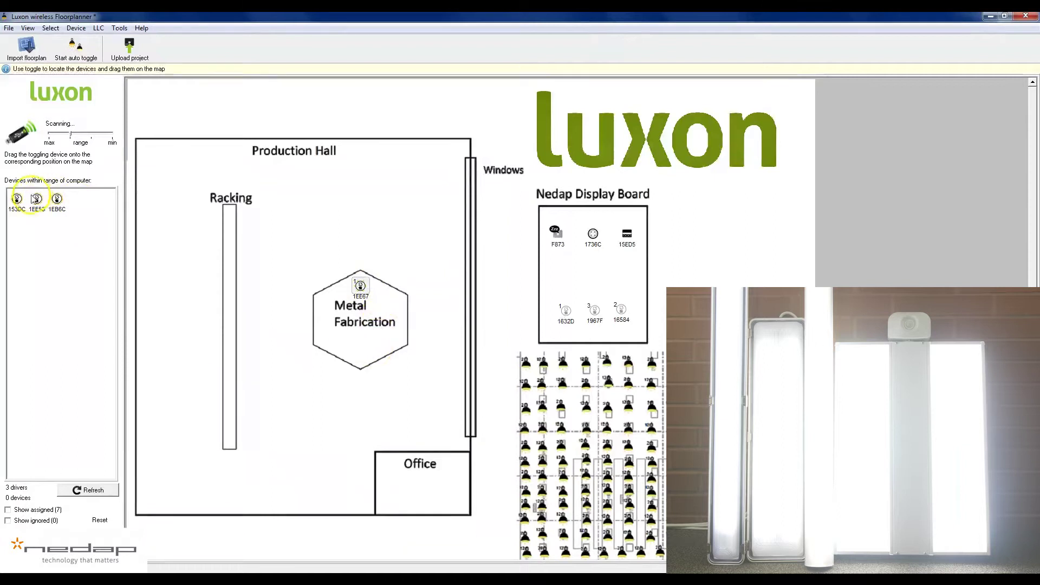
# - Toggle device 153DC and place it beside the upper end of the Racking on the floor plan
pyautogui.rightClick(18, 204)
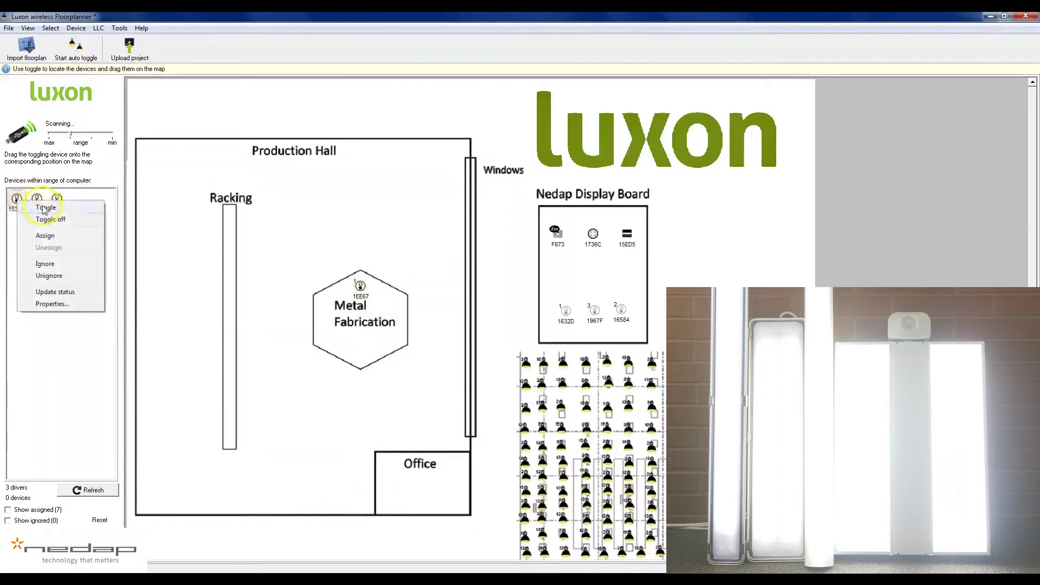
pyautogui.click(45, 209)
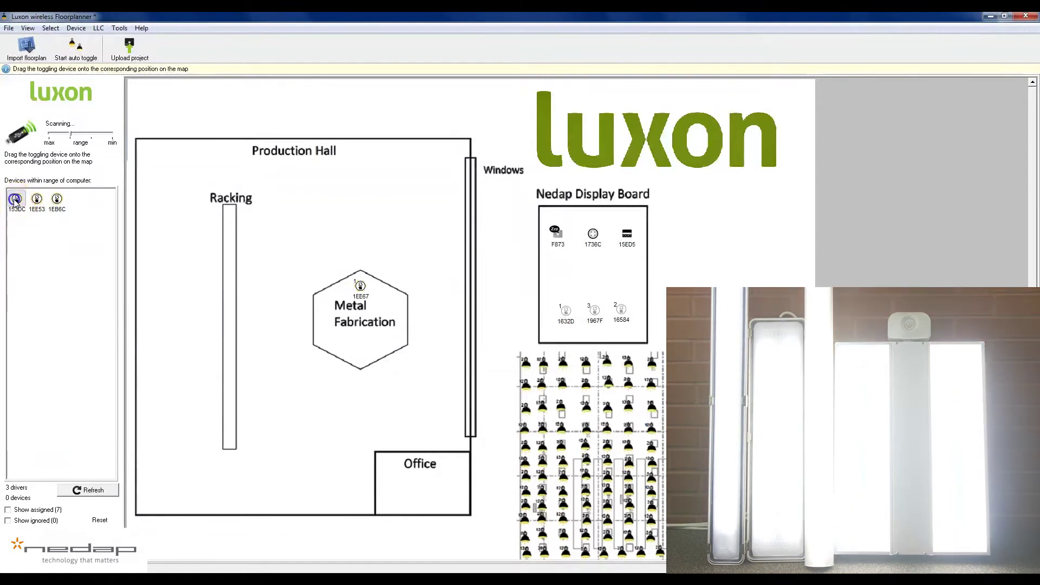
pyautogui.moveTo(16, 200); pyautogui.dragTo(204, 221)
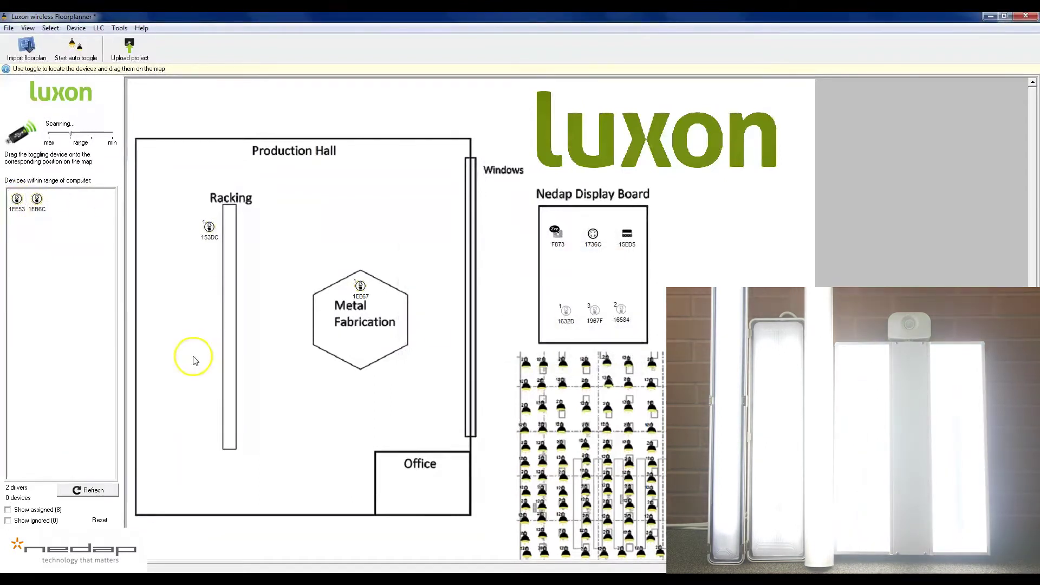
# - Toggle device 1EE53 and place it just outside the lower end of the Racking on the floor plan
pyautogui.rightClick(17, 199)
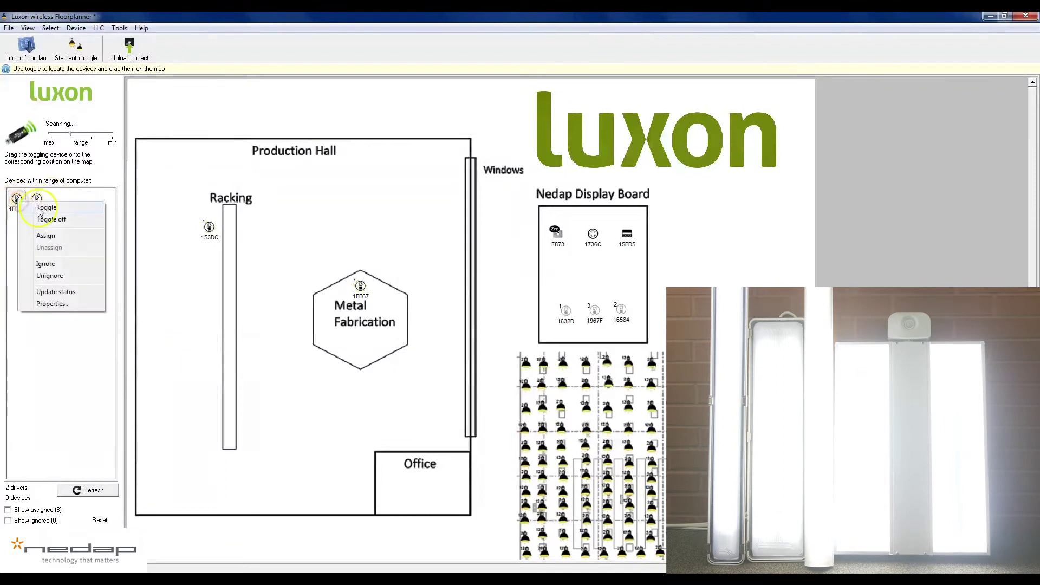
pyautogui.click(40, 208)
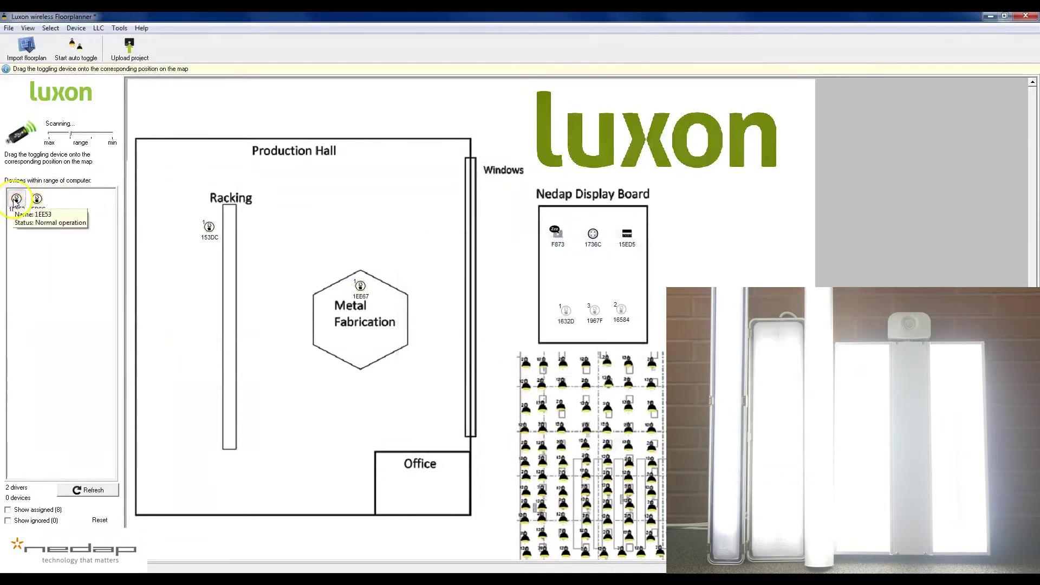
pyautogui.moveTo(16, 201); pyautogui.dragTo(211, 411)
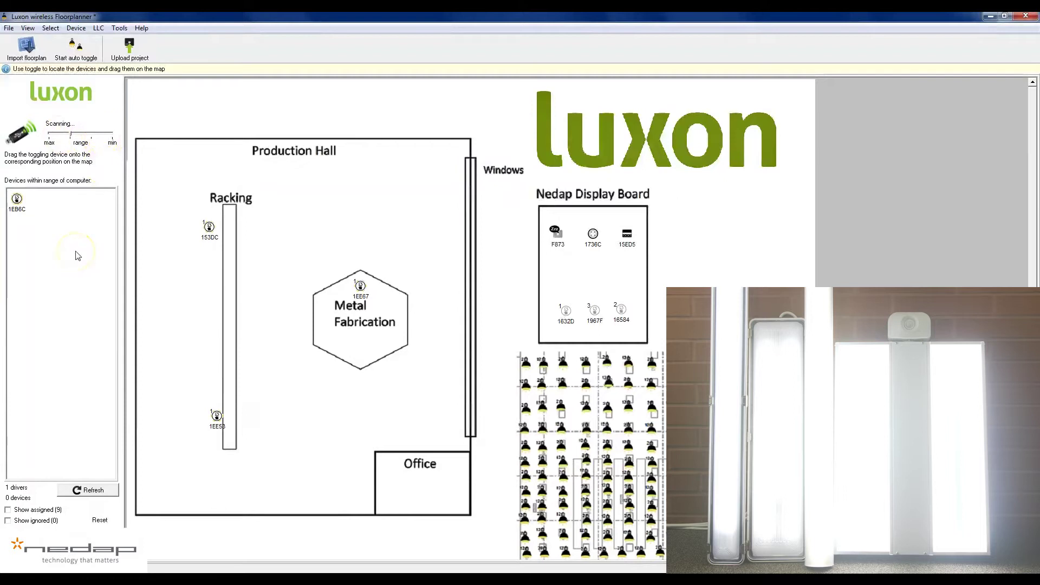
pyautogui.moveTo(217, 416); pyautogui.dragTo(213, 416)
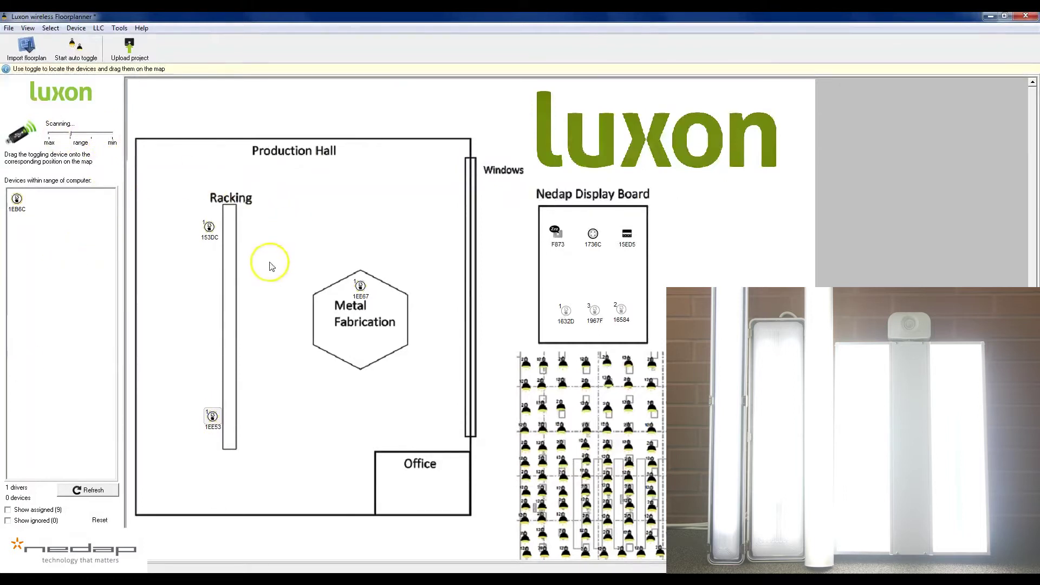
# - Toggle device 1EB6C and place it inside the Office on the floor plan
pyautogui.rightClick(18, 206)
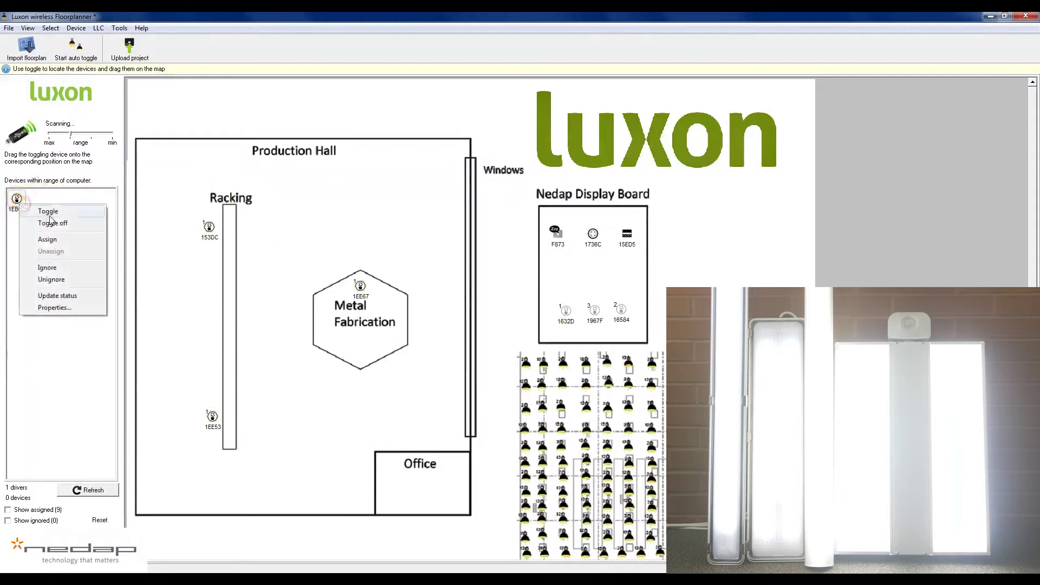
pyautogui.click(49, 218)
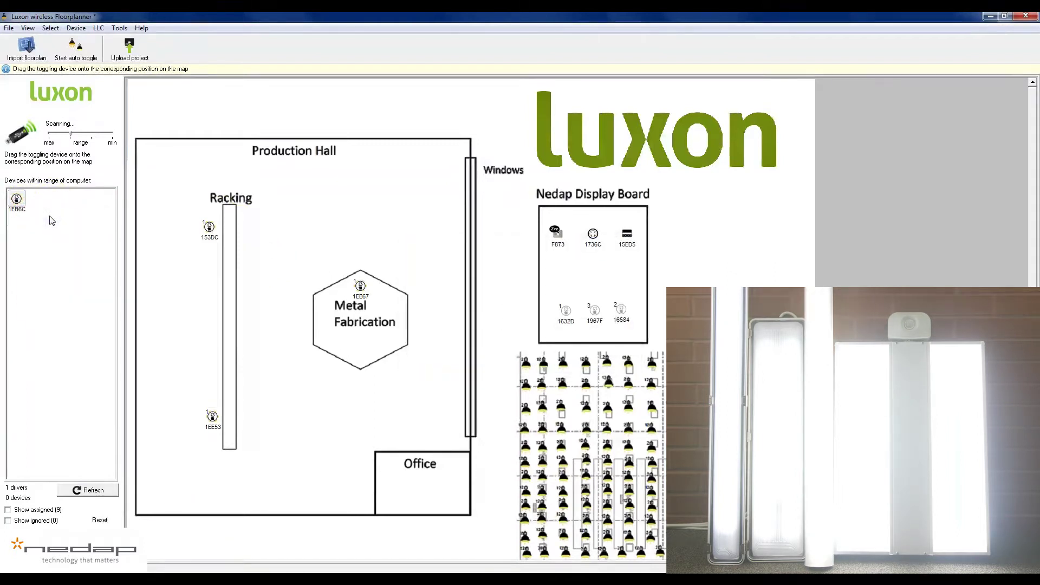
pyautogui.click(17, 200)
pyautogui.moveTo(17, 200); pyautogui.dragTo(334, 337)
pyautogui.moveTo(390, 446); pyautogui.dragTo(408, 485)
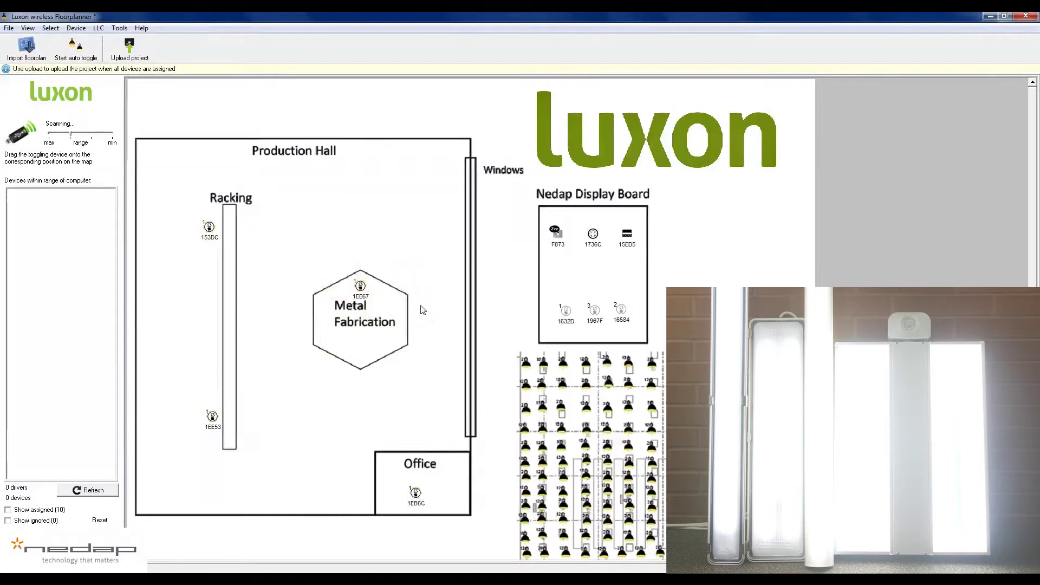
# - Upload the project with all assigned devices to the light controller
pyautogui.click(133, 51)
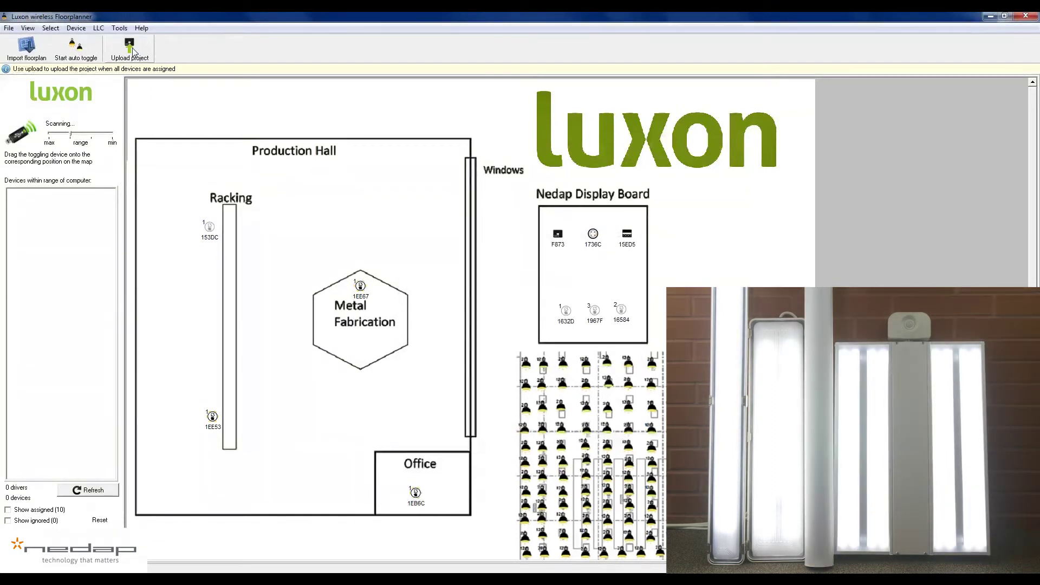
pyautogui.click(189, 126)
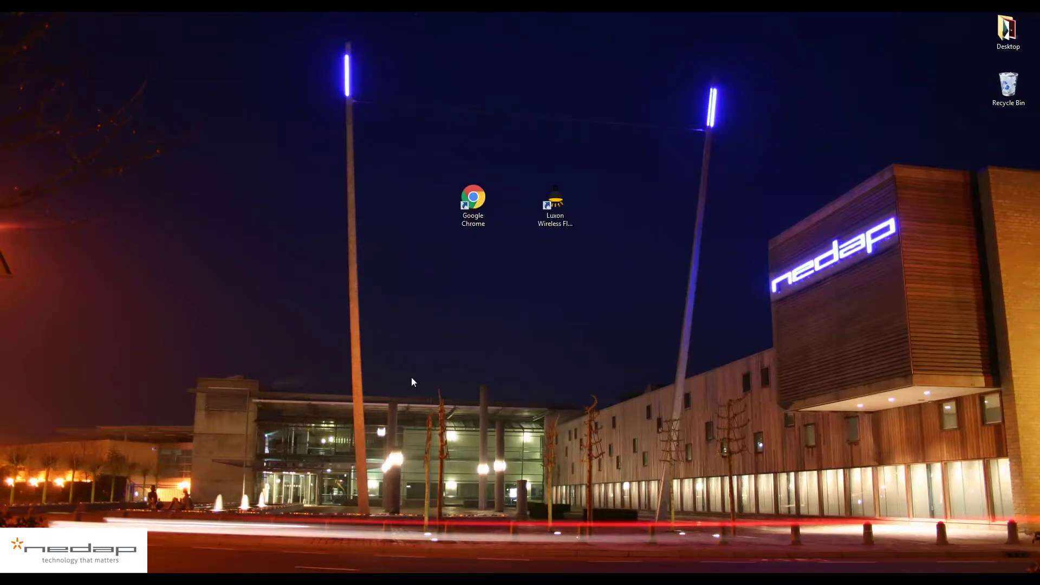
# - Switch to Google Chrome and log in to the Luxon web interface at 10.10.10.10 as service, entering the account password
pyautogui.click(473, 223)
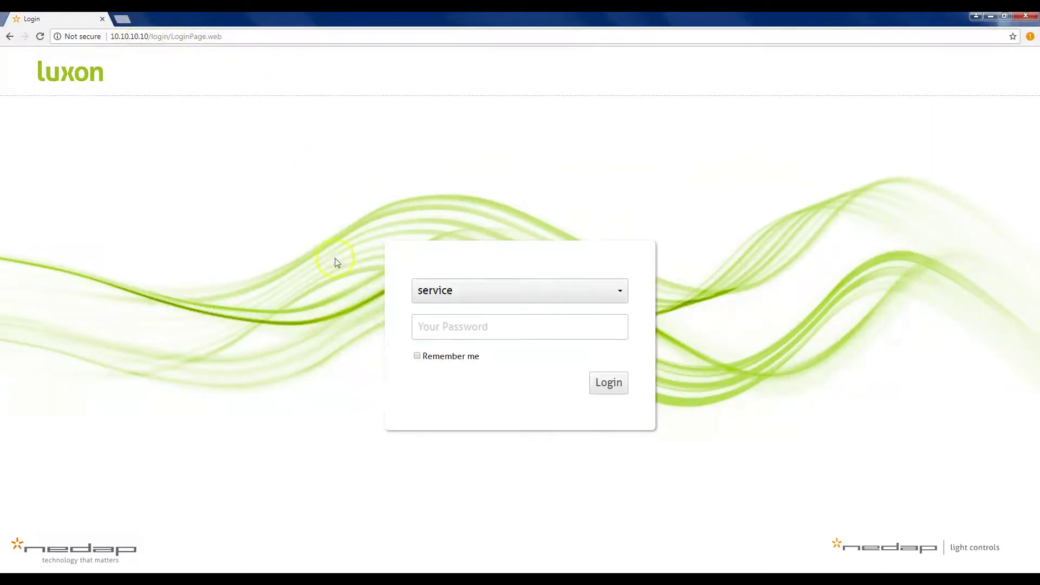
pyautogui.click(440, 327)
pyautogui.write('•••••')
pyautogui.press('Return')
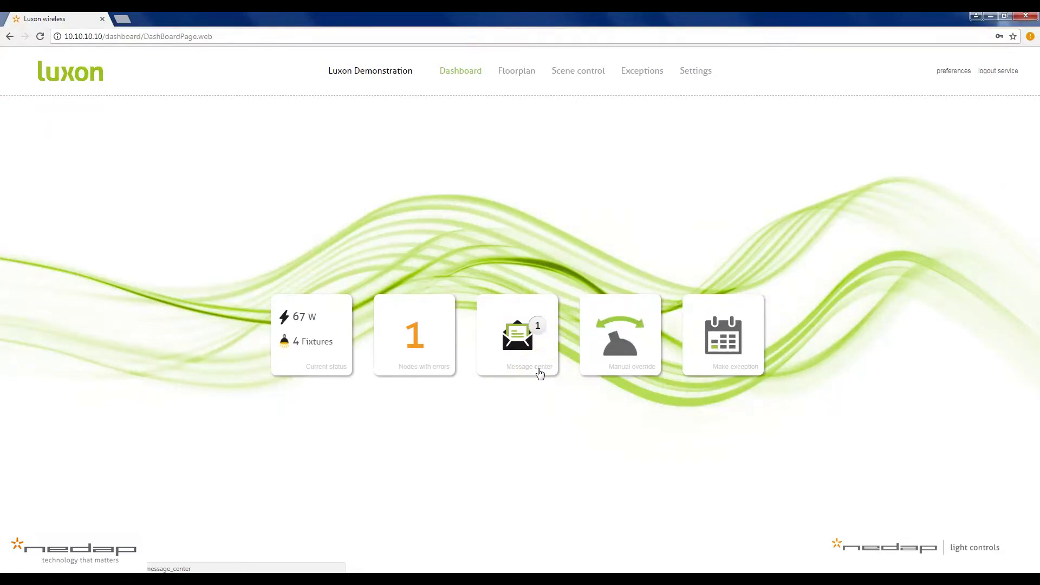
pyautogui.click(608, 375)
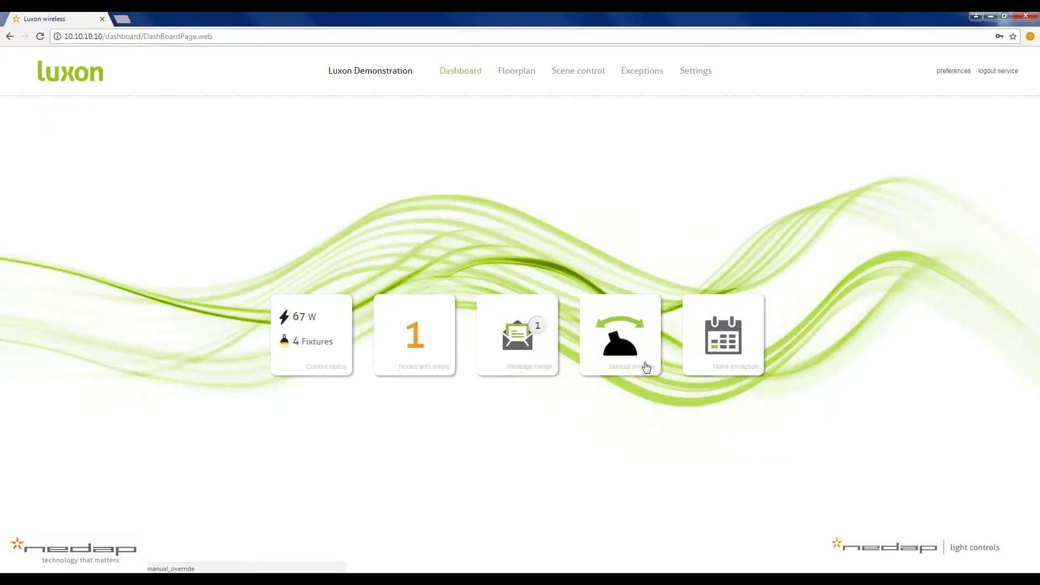
pyautogui.click(754, 359)
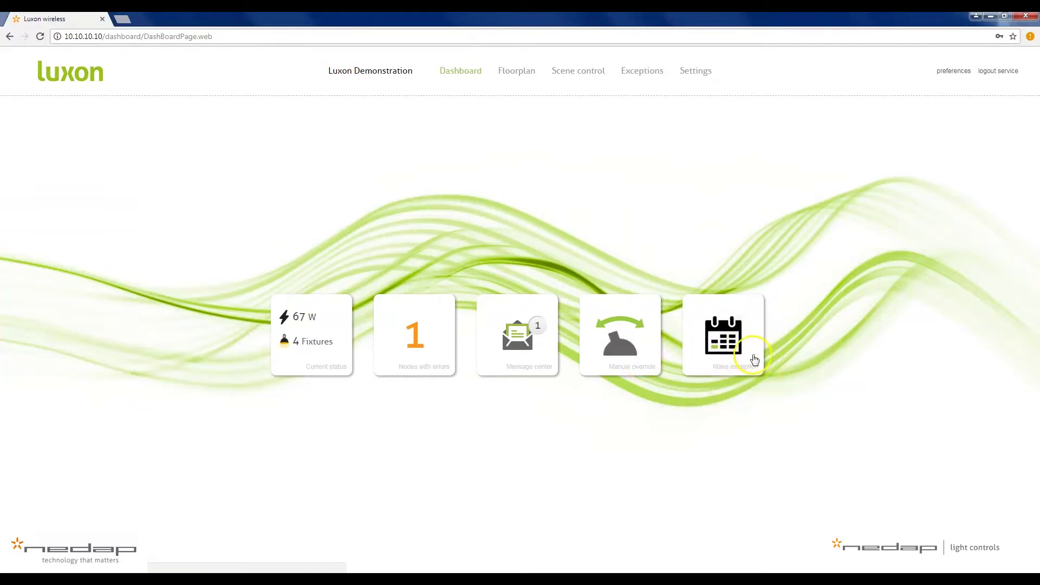
pyautogui.click(593, 206)
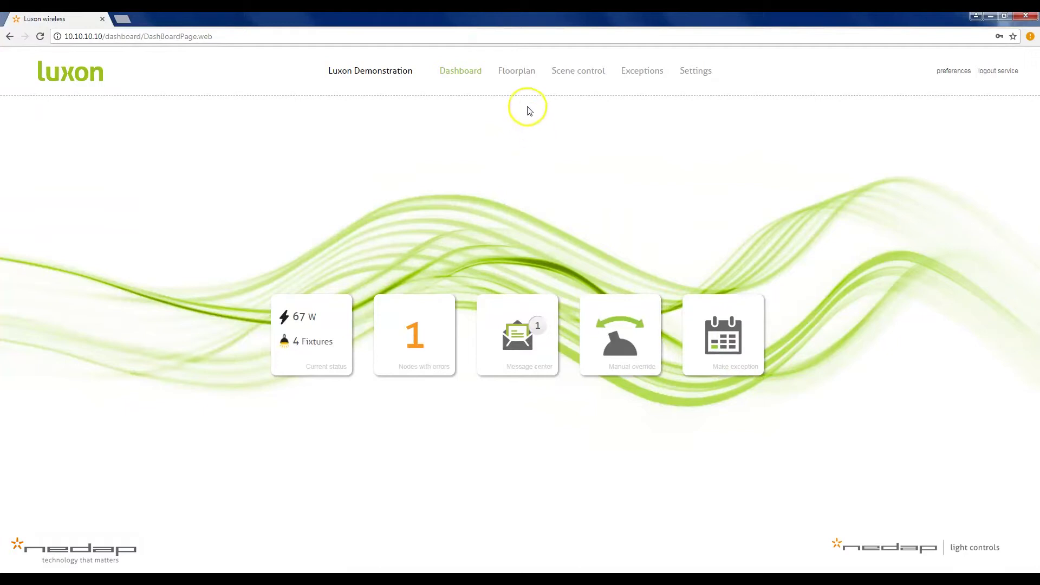
# - Open the Floorplan page and show the BUILD-IN, BUILD-ON, IOT NODE and Demonstration groups one after another
pyautogui.click(519, 76)
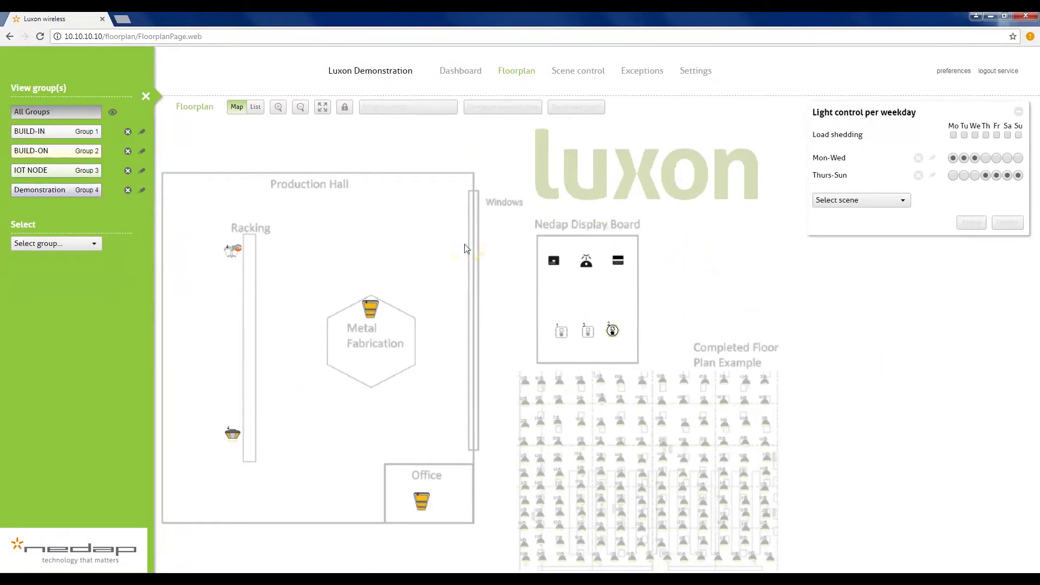
pyautogui.click(62, 132)
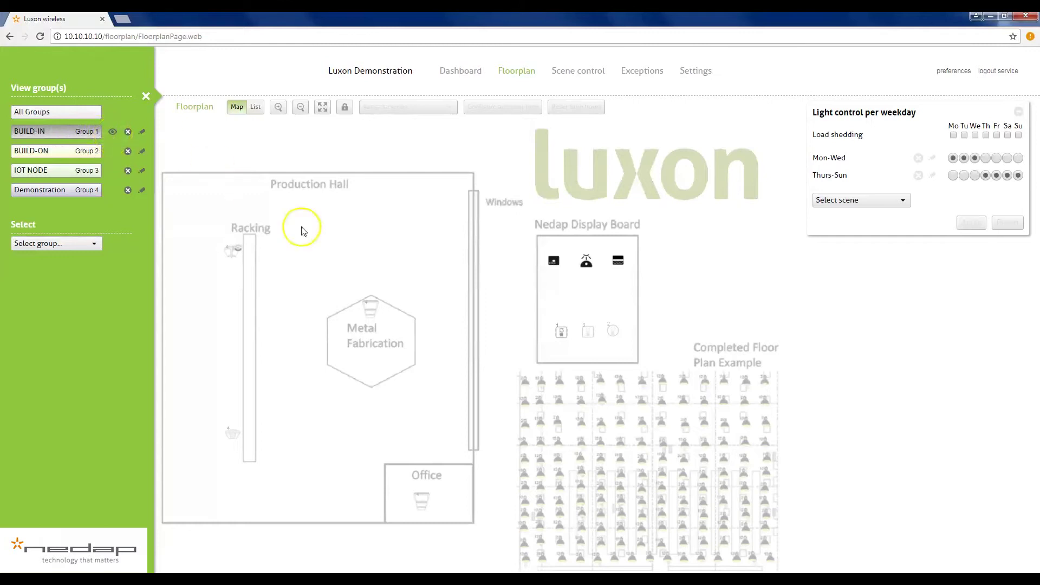
pyautogui.click(41, 152)
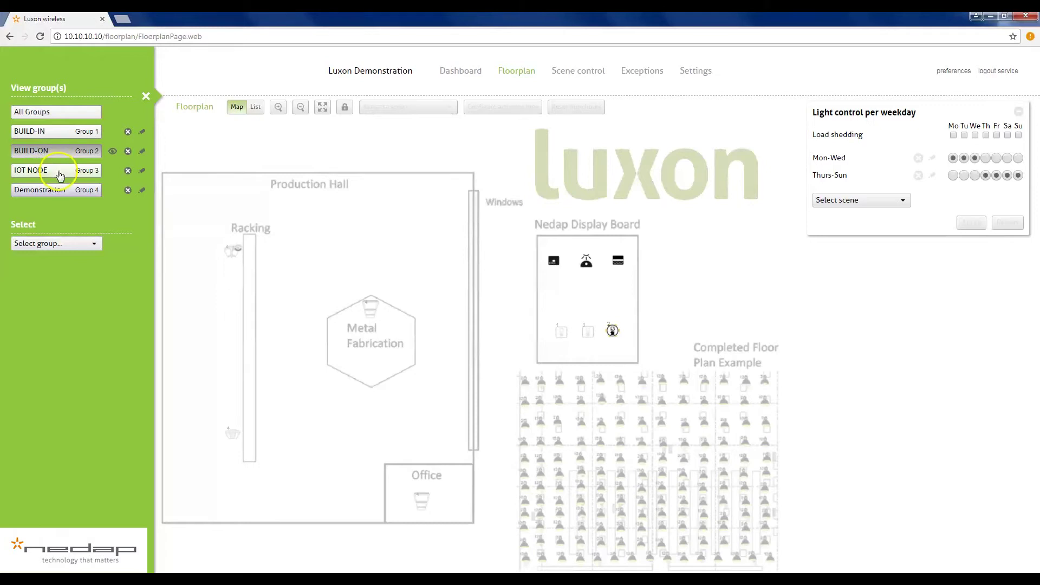
pyautogui.click(60, 173)
pyautogui.click(63, 191)
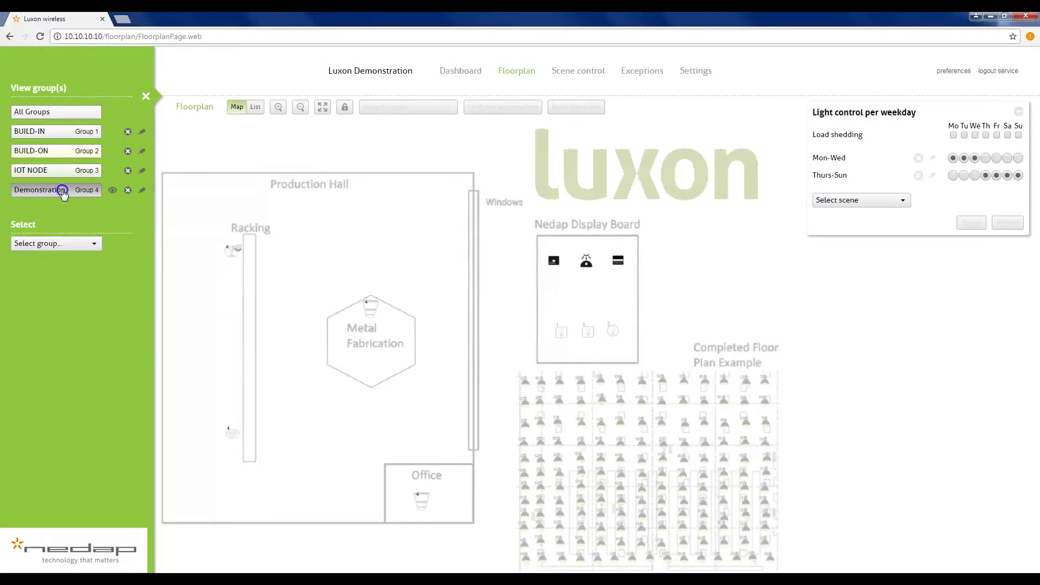
pyautogui.click(354, 271)
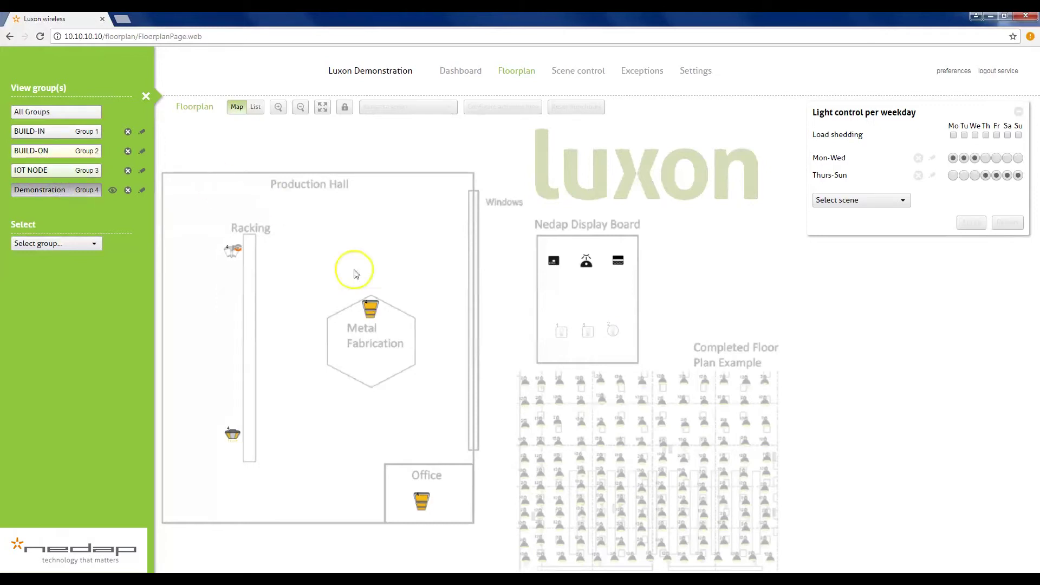
# - Examine the extended device details of the light beside the upper end of the Racking, and close them
pyautogui.click(200, 220)
pyautogui.click(237, 253)
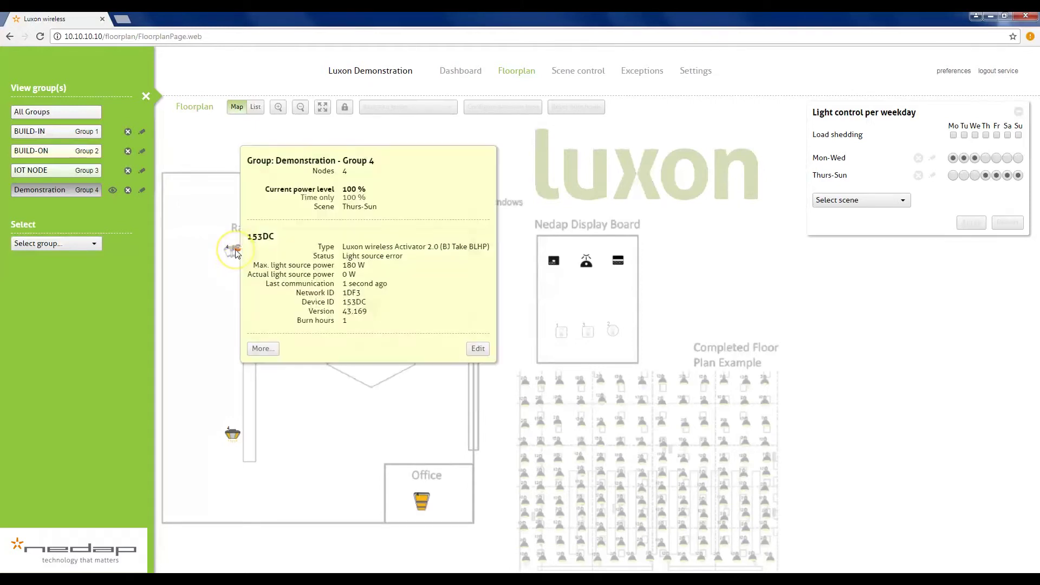
pyautogui.click(263, 348)
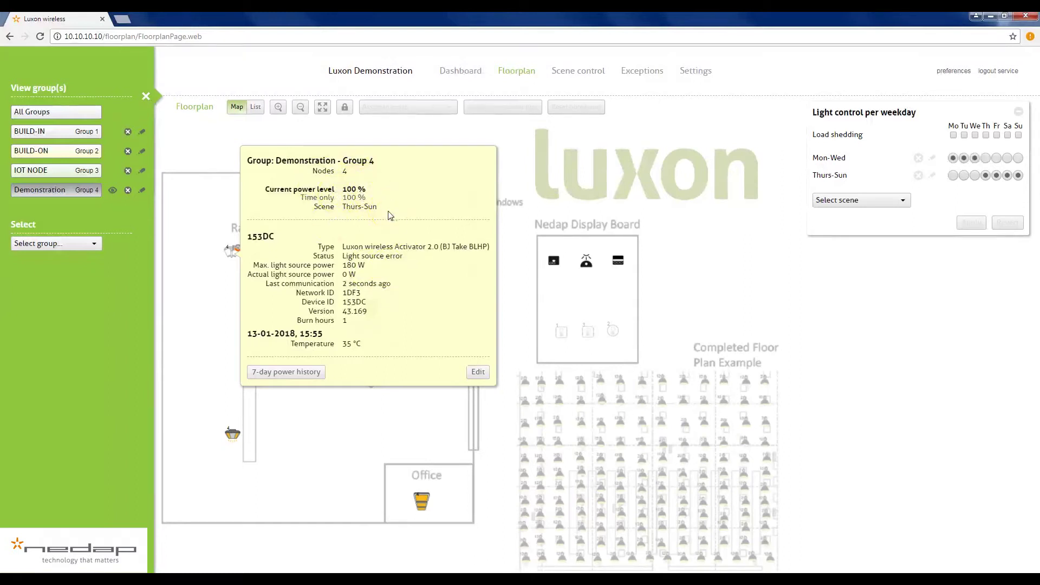
pyautogui.moveTo(343, 347); pyautogui.dragTo(360, 346)
pyautogui.click(417, 329)
pyautogui.click(420, 324)
pyautogui.click(518, 303)
pyautogui.click(321, 229)
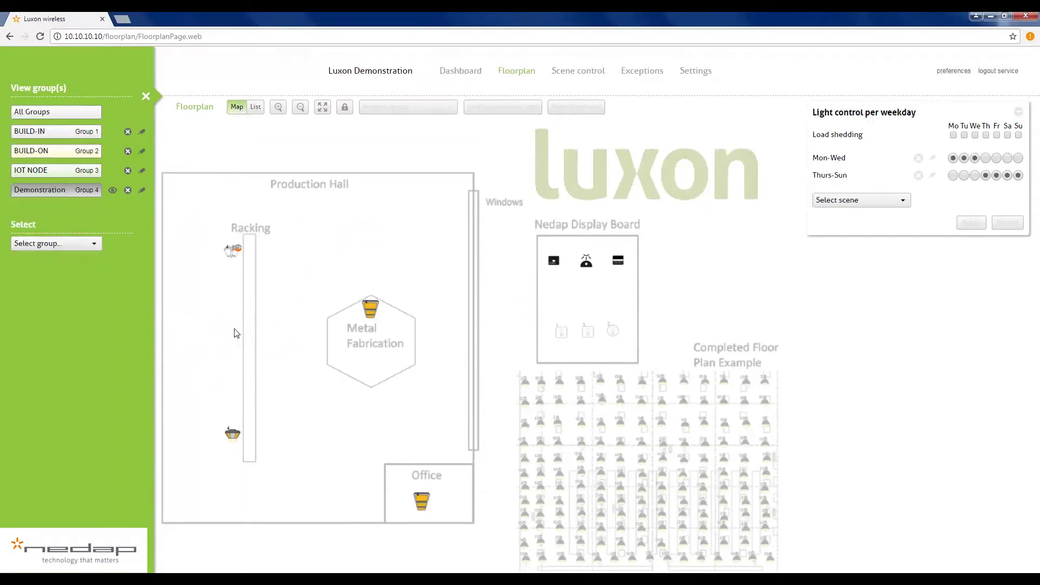
# - Select both lights beside the Racking and choose to assign them to a new group
pyautogui.click(211, 282)
pyautogui.moveTo(209, 242)
pyautogui.mouseDown()
pyautogui.moveTo(233, 251)
pyautogui.moveTo(274, 418)
pyautogui.moveTo(269, 456)
pyautogui.mouseUp()
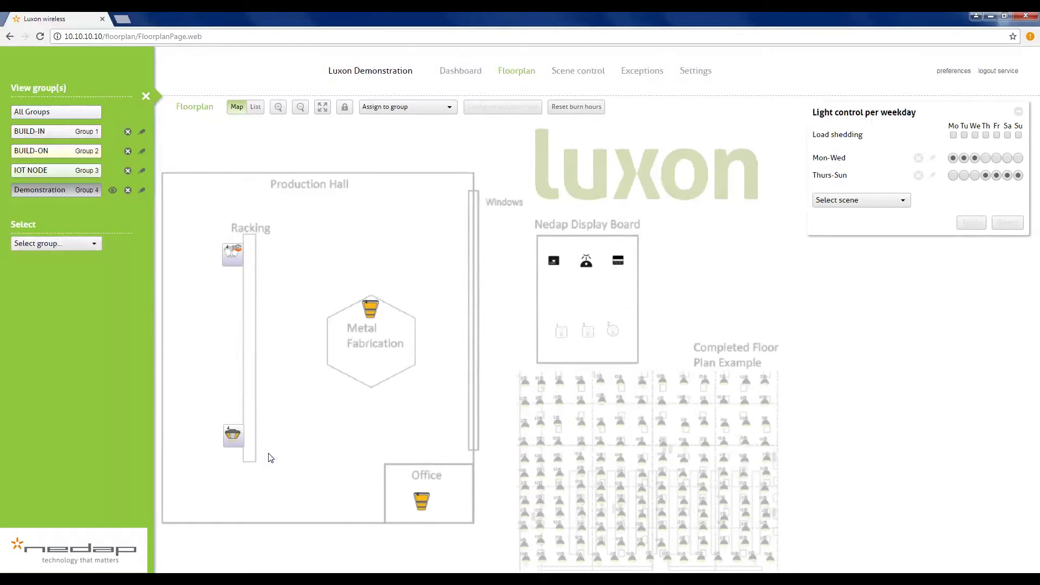
pyautogui.click(206, 241)
pyautogui.moveTo(206, 241)
pyautogui.mouseDown()
pyautogui.moveTo(232, 251)
pyautogui.moveTo(272, 401)
pyautogui.moveTo(273, 458)
pyautogui.mouseUp()
pyautogui.click(445, 109)
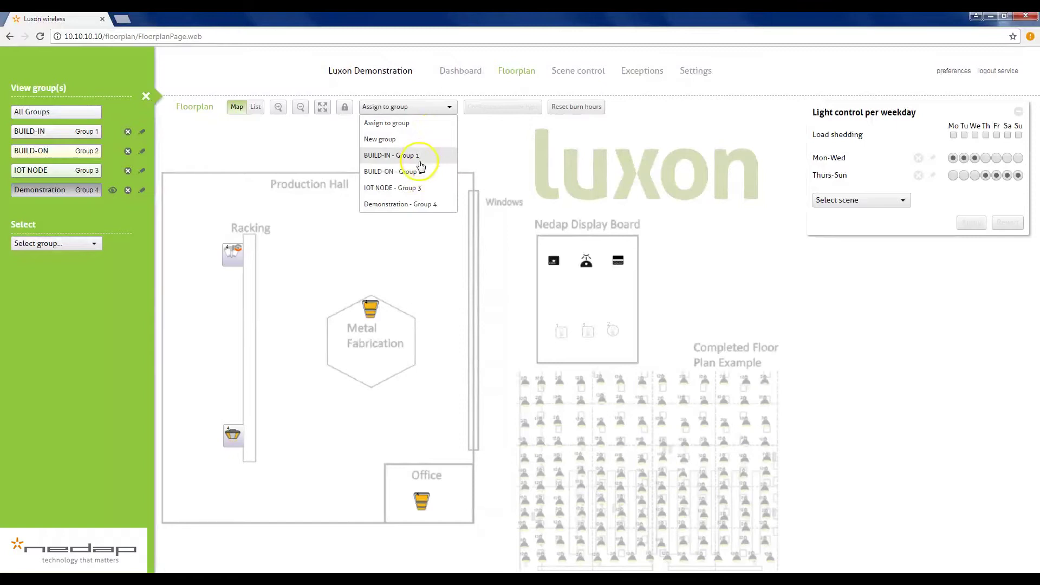
pyautogui.click(388, 141)
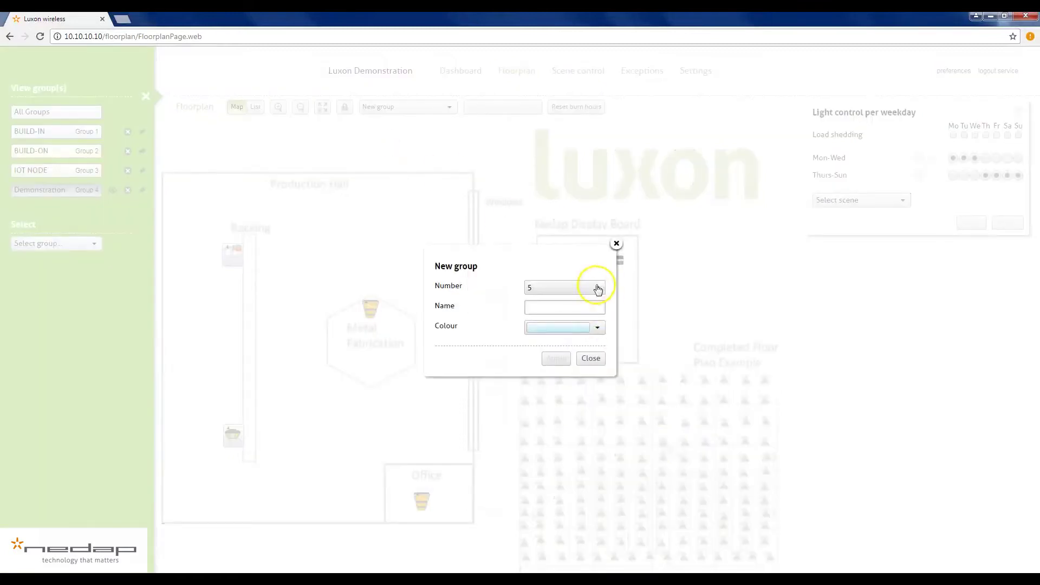
# - Create the new group with number 10, the name Racking Lights and a light orange colour
pyautogui.click(597, 287)
pyautogui.moveTo(601, 311)
pyautogui.mouseDown()
pyautogui.moveTo(599, 344)
pyautogui.moveTo(599, 327)
pyautogui.mouseUp()
pyautogui.click(548, 302)
pyautogui.click(548, 310)
pyautogui.write('Racking Lig')
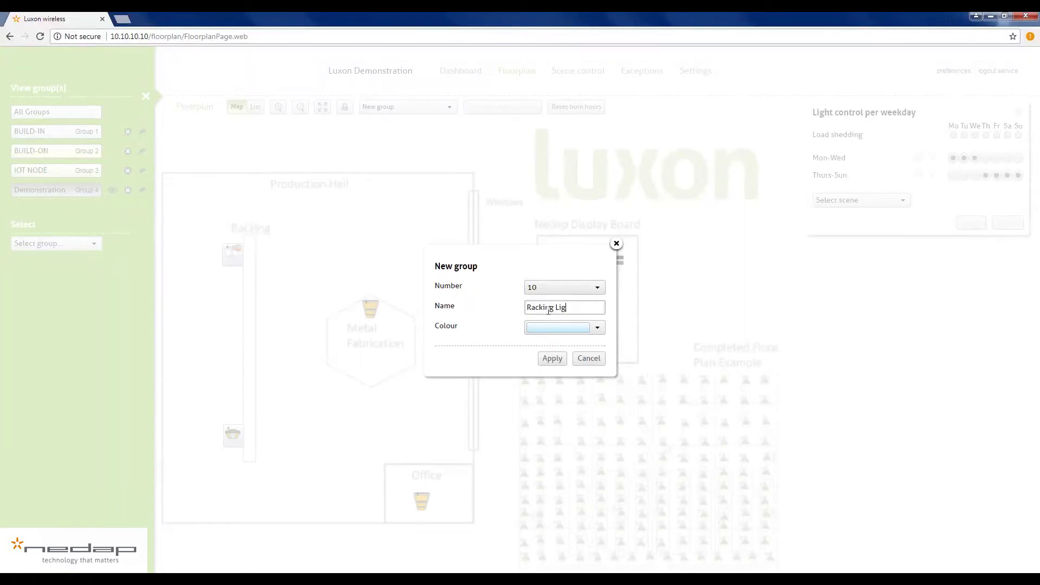
pyautogui.write('hts')
pyautogui.click(591, 327)
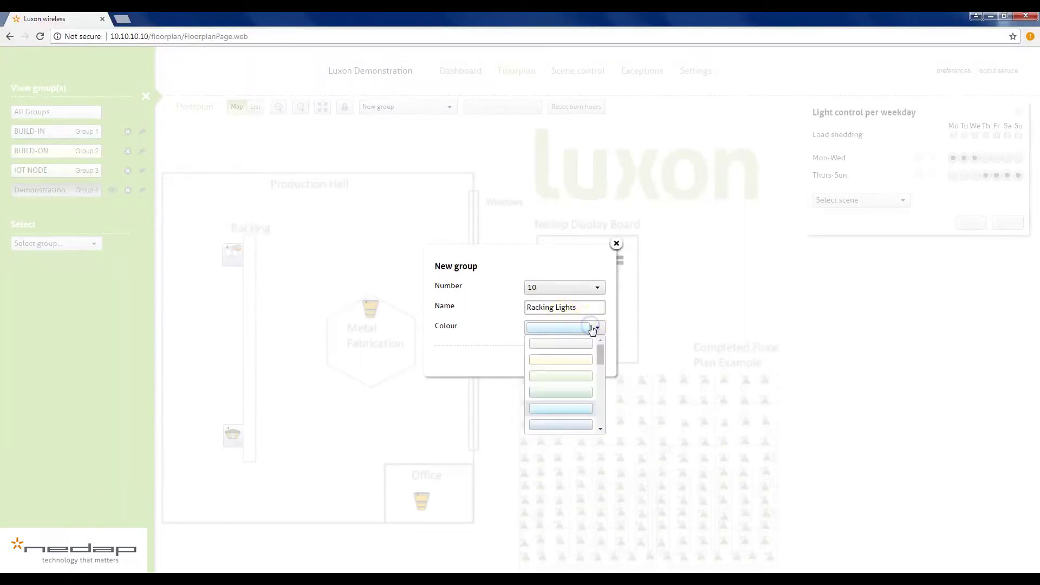
pyautogui.moveTo(605, 351); pyautogui.dragTo(601, 379)
pyautogui.click(577, 360)
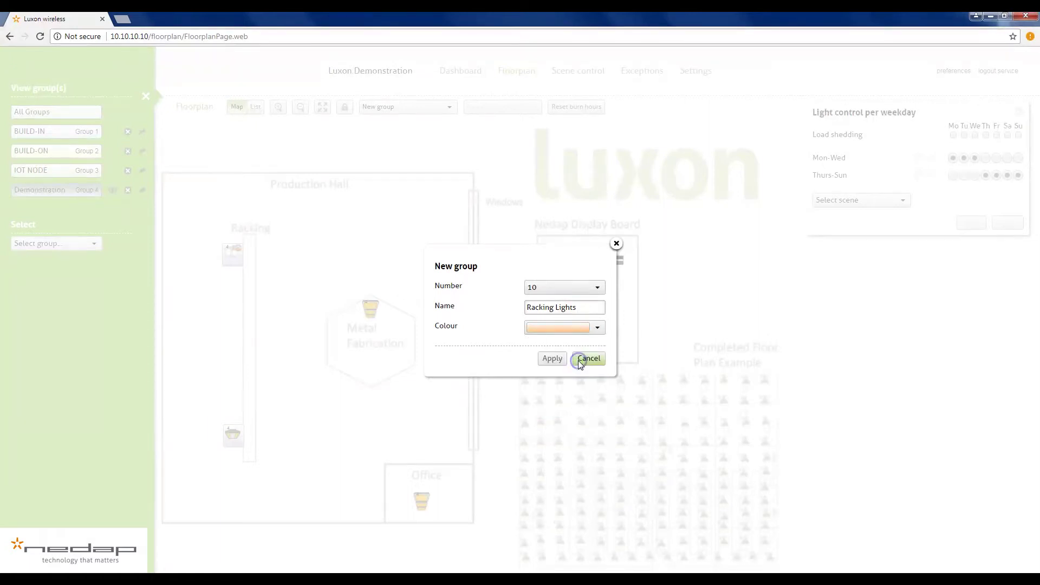
pyautogui.click(555, 361)
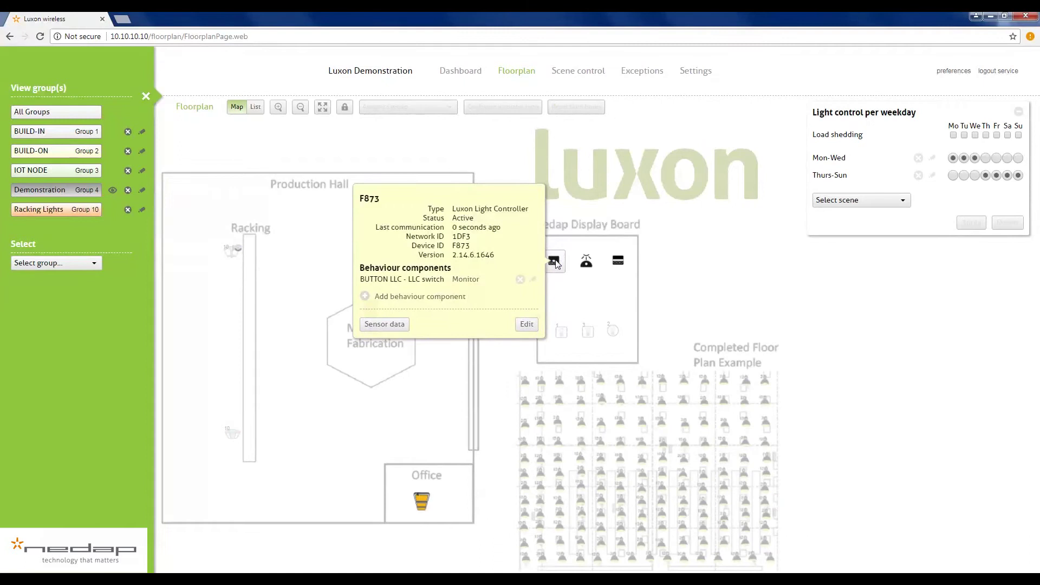
pyautogui.click(233, 262)
pyautogui.click(254, 264)
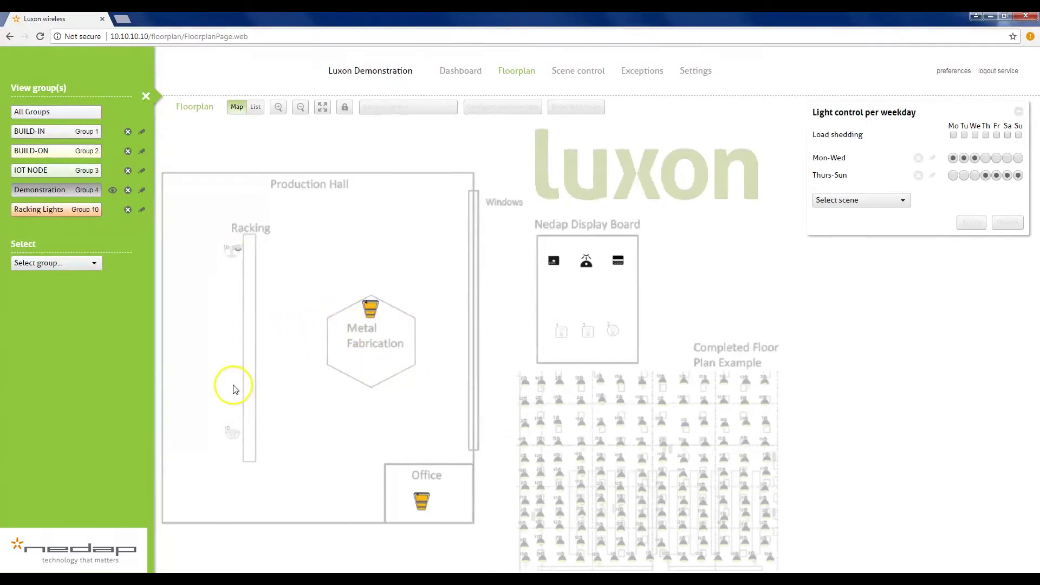
# - Assign the Metal Fabrication light to a new group with number 5, the name Metal Fab Area and a very pale colour
pyautogui.click(373, 310)
pyautogui.click(445, 108)
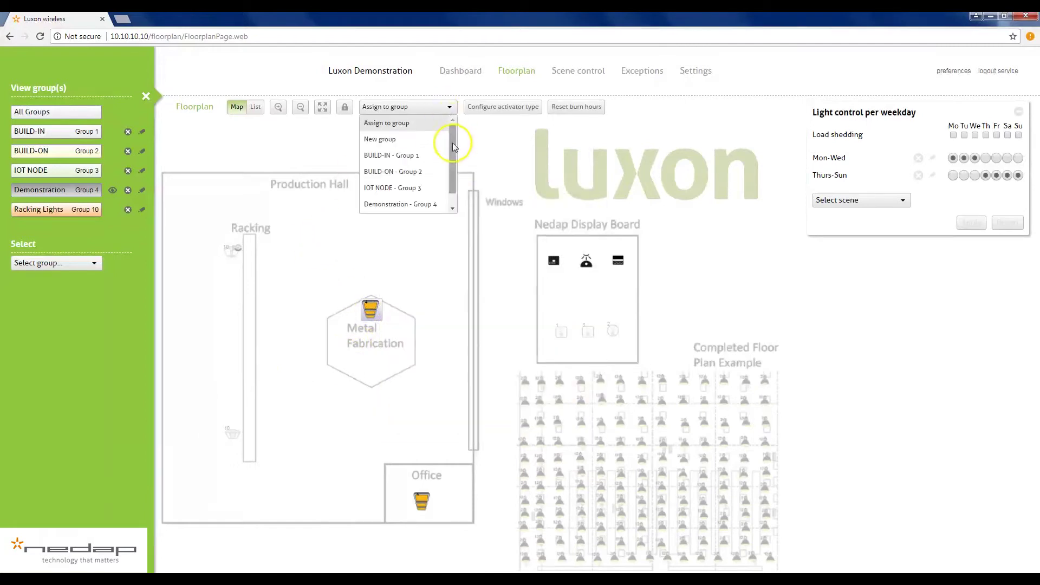
pyautogui.click(428, 142)
pyautogui.click(554, 307)
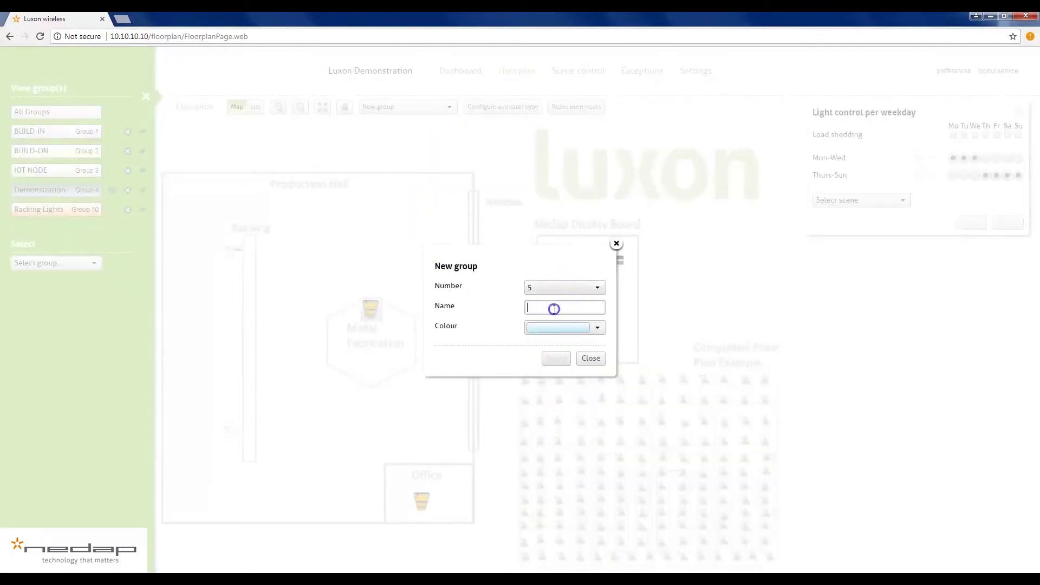
pyautogui.write('Metal Fab Area')
pyautogui.click(597, 327)
pyautogui.click(592, 345)
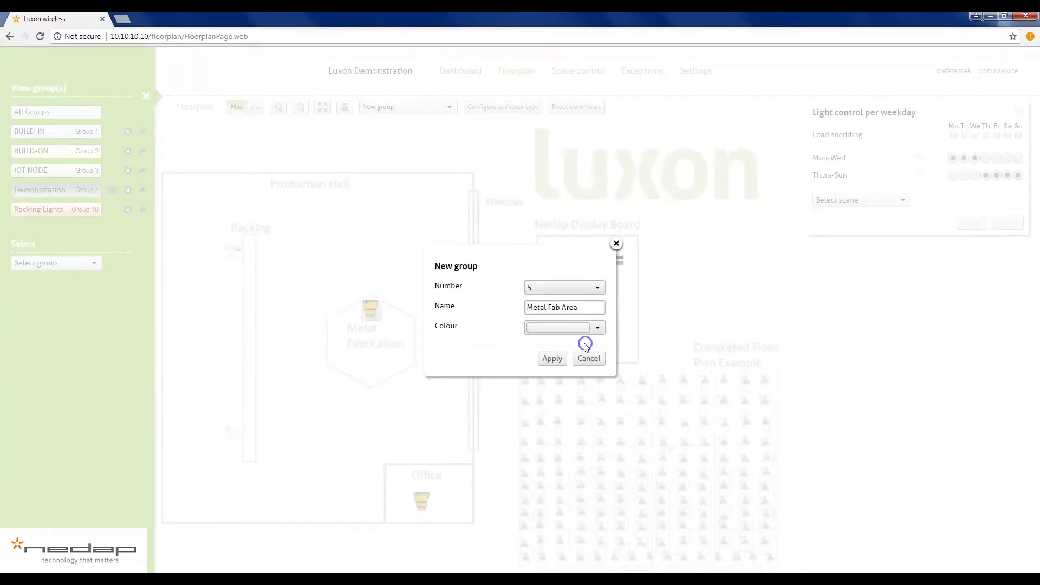
pyautogui.click(553, 360)
# - Check the Metal Fabrication light and the device details of the Office light on the floor plan, and clear the selection
pyautogui.click(347, 448)
pyautogui.click(433, 466)
pyautogui.click(371, 309)
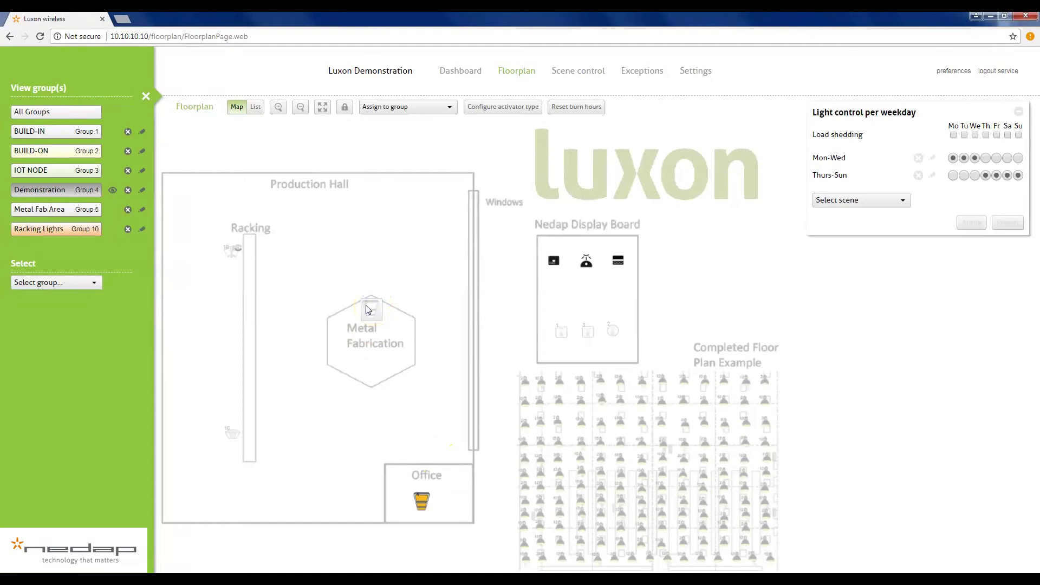
pyautogui.click(420, 501)
pyautogui.click(479, 392)
pyautogui.click(343, 418)
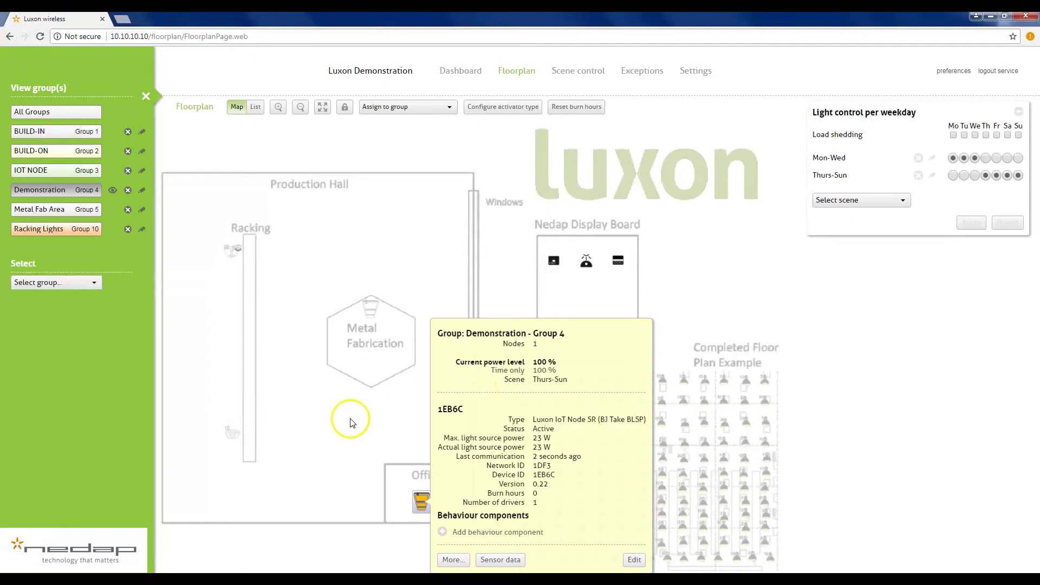
pyautogui.click(423, 503)
pyautogui.click(410, 222)
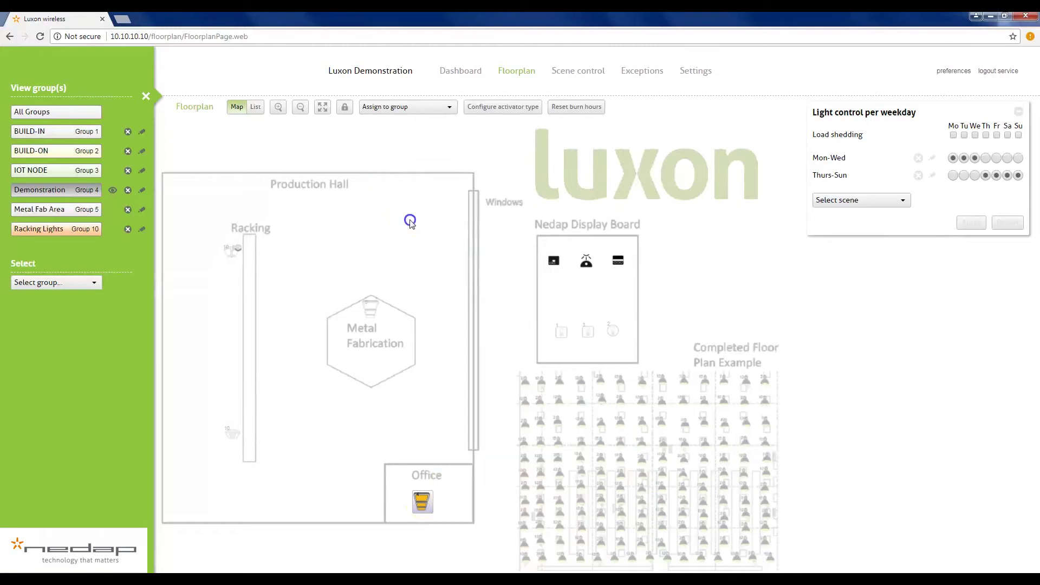
pyautogui.click(226, 260)
pyautogui.click(405, 288)
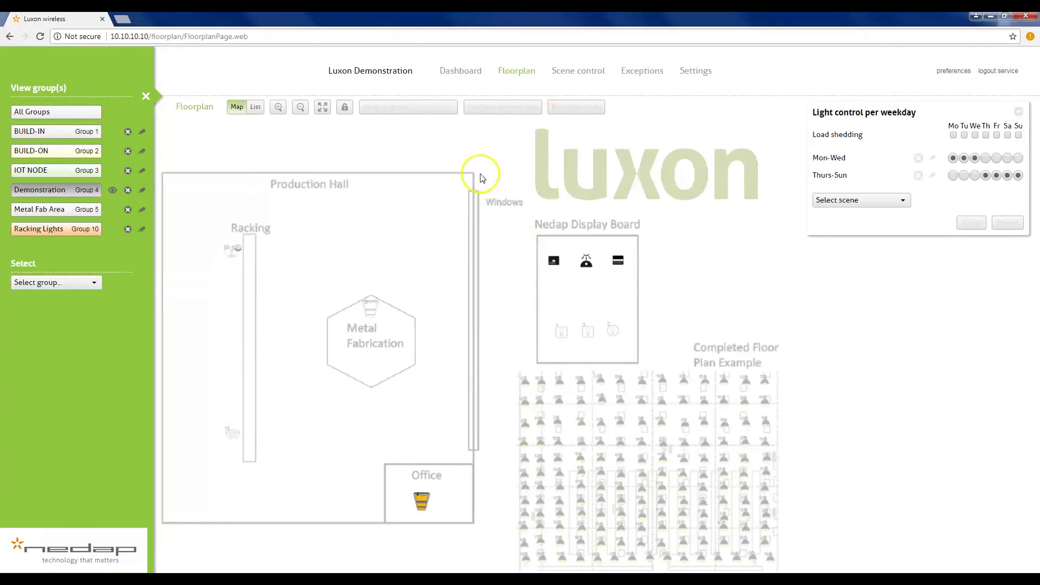
# - Open the Scene control page and display the Metal Fab Area group's schedule for the Thurs-Sun scene
pyautogui.click(572, 76)
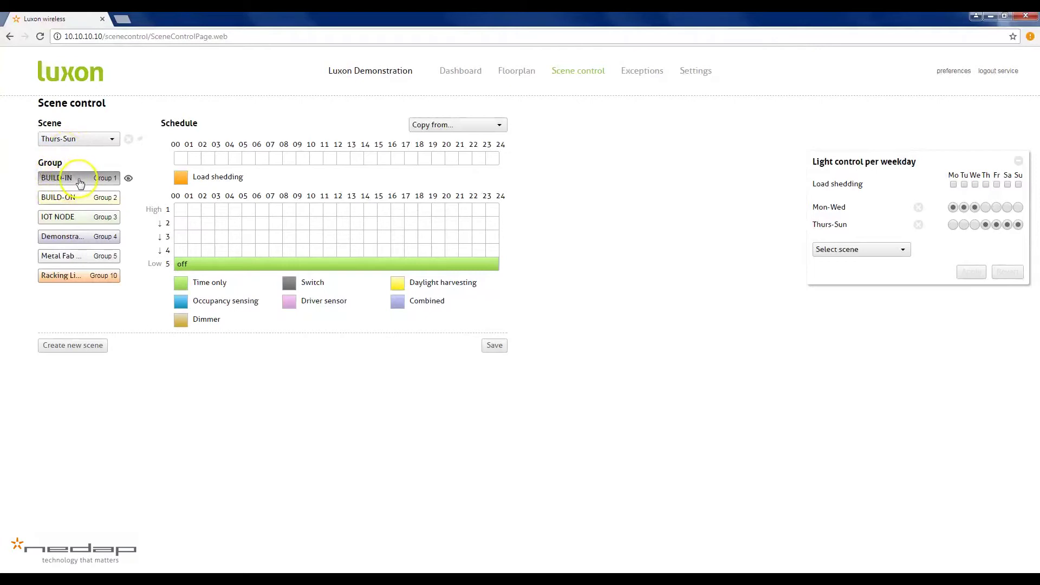
pyautogui.click(83, 258)
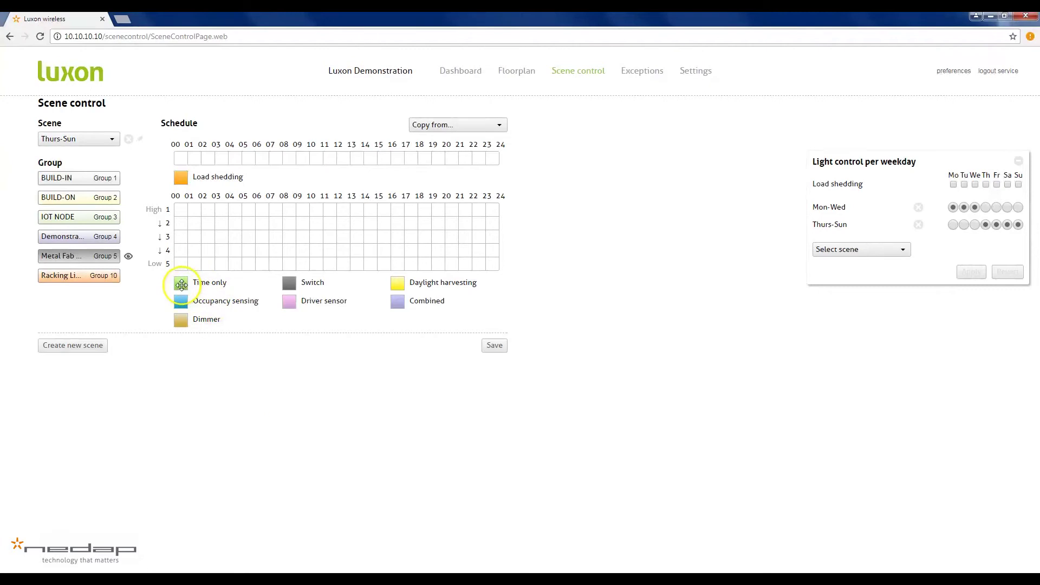
pyautogui.moveTo(182, 285); pyautogui.dragTo(240, 288)
pyautogui.click(483, 291)
pyautogui.click(497, 301)
pyautogui.click(483, 311)
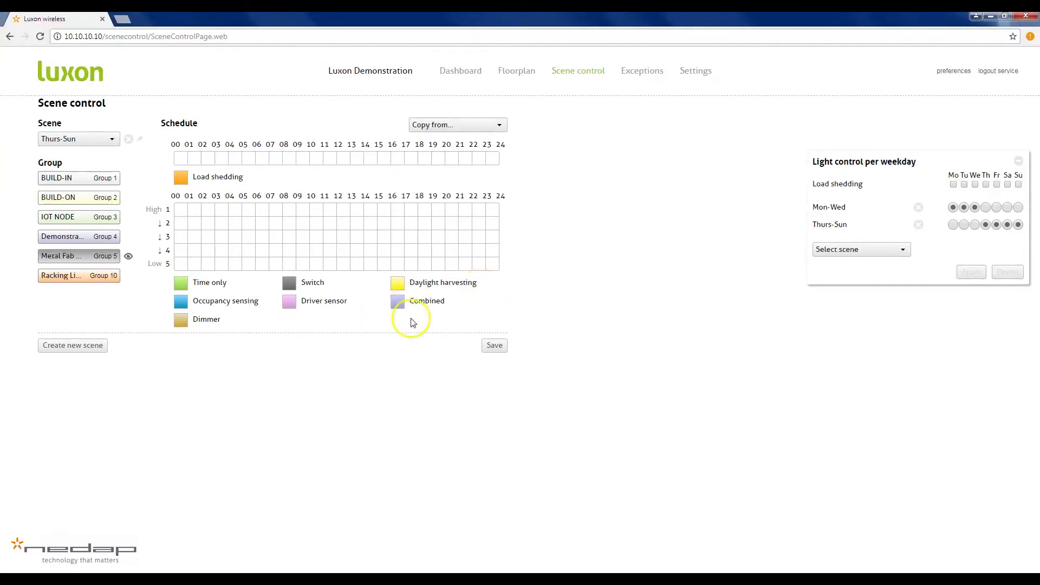
pyautogui.click(178, 320)
# - Add a Time only behaviour at priority 5 from 00:00 to 05:00 that switches the Metal Fab Area lights off
pyautogui.moveTo(180, 282); pyautogui.dragTo(180, 264)
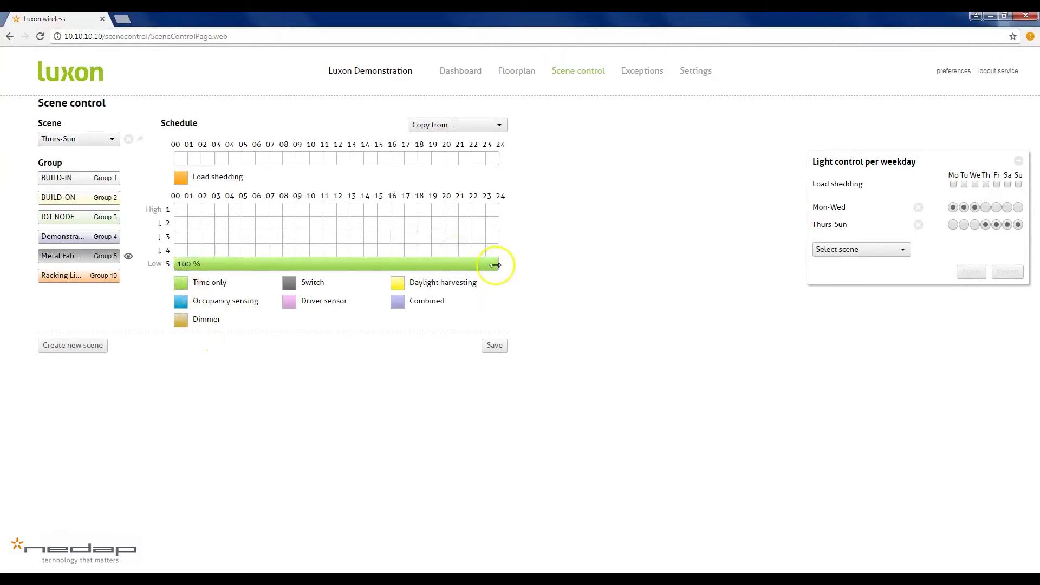
pyautogui.moveTo(496, 264); pyautogui.dragTo(241, 271)
pyautogui.click(209, 266)
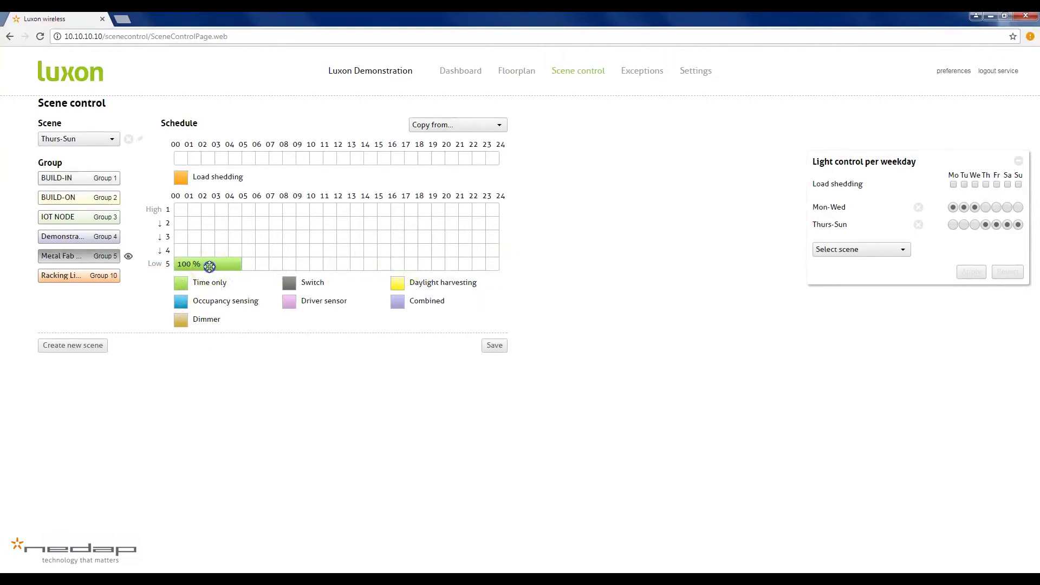
pyautogui.click(209, 266)
pyautogui.click(518, 286)
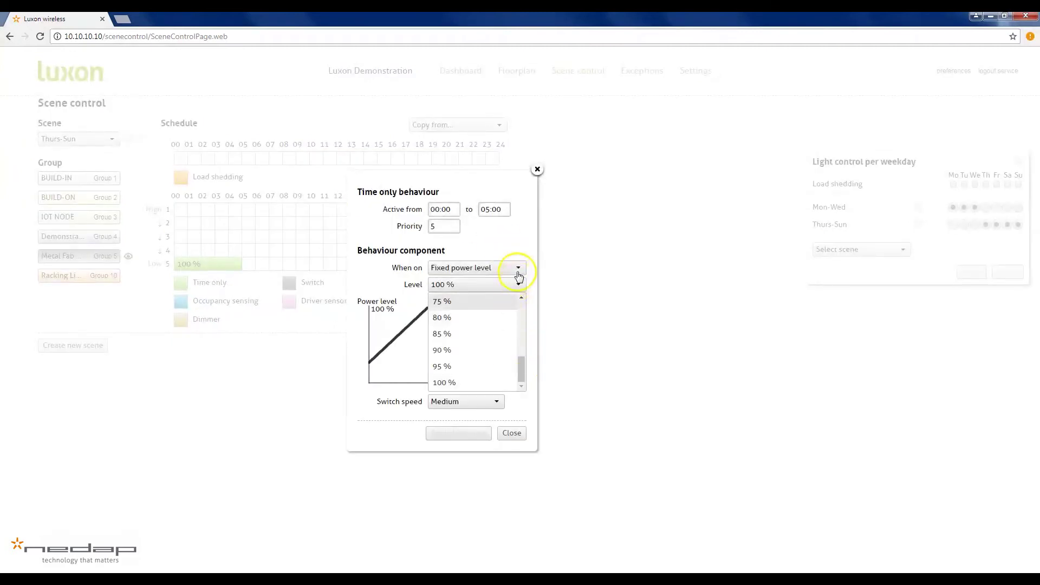
pyautogui.click(519, 271)
pyautogui.click(497, 300)
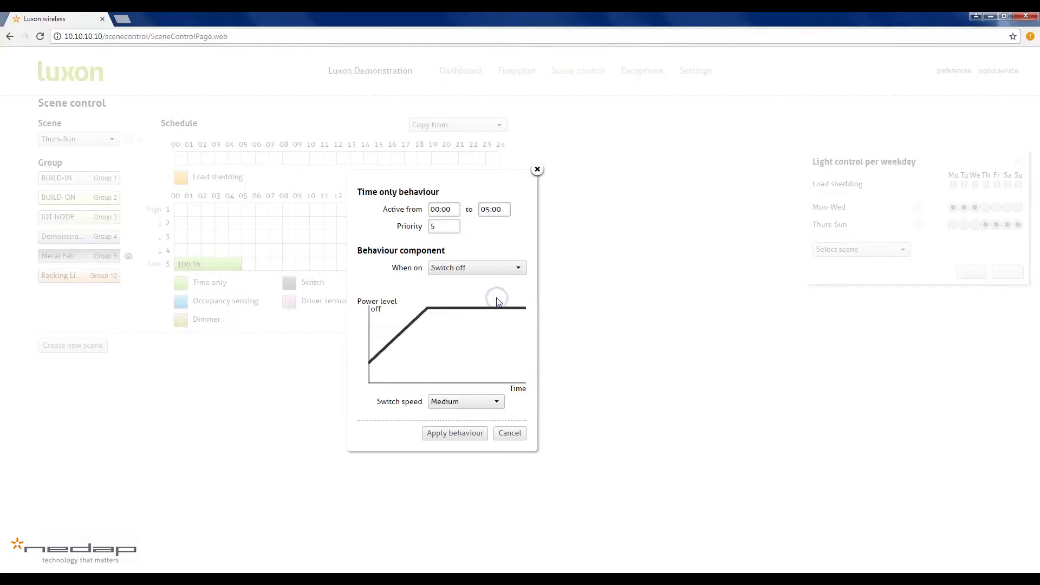
pyautogui.click(466, 435)
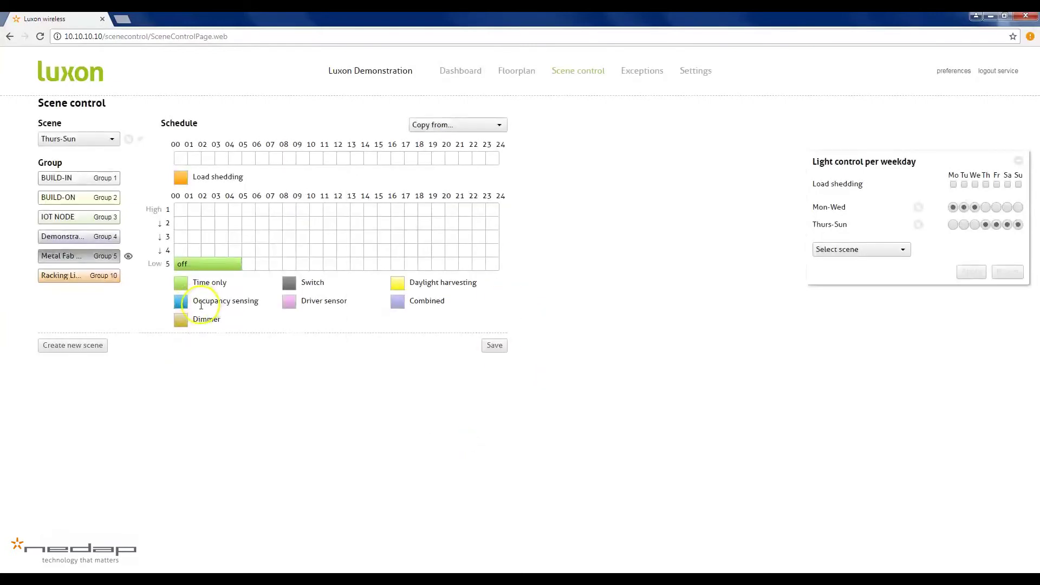
# - Add a second Time only behaviour at priority 5, active from 05:00 to 07:00
pyautogui.click(250, 267)
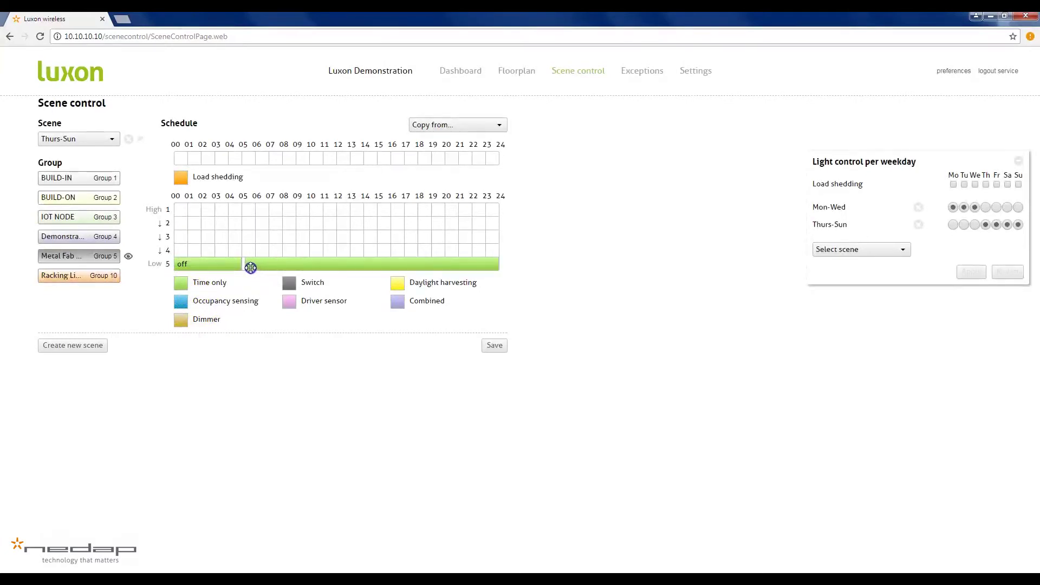
pyautogui.moveTo(493, 262); pyautogui.dragTo(272, 277)
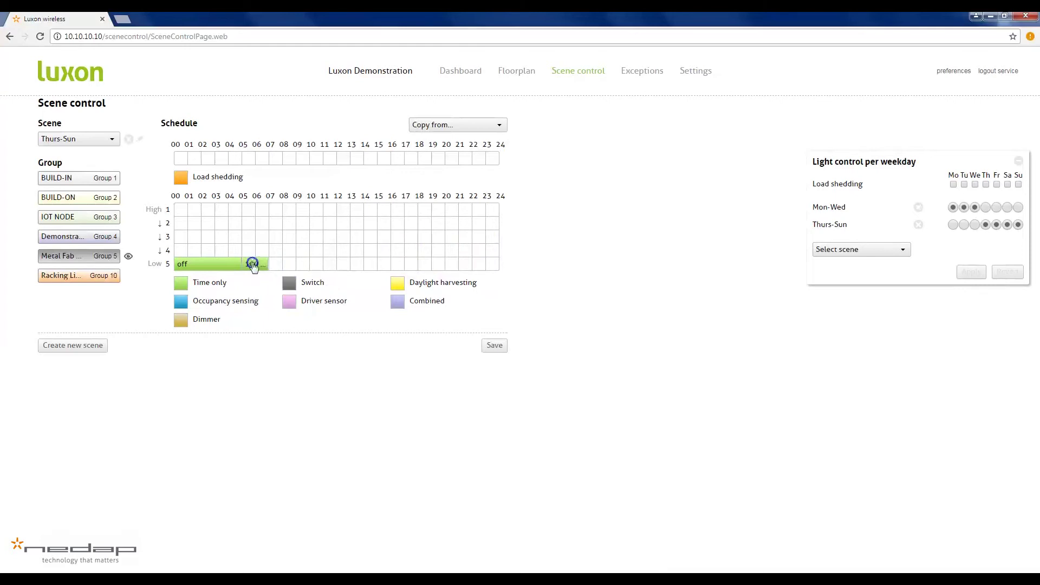
pyautogui.click(254, 263)
pyautogui.click(581, 213)
pyautogui.press('BackSpace')
pyautogui.press('BackSpace')
pyautogui.press('BackSpace')
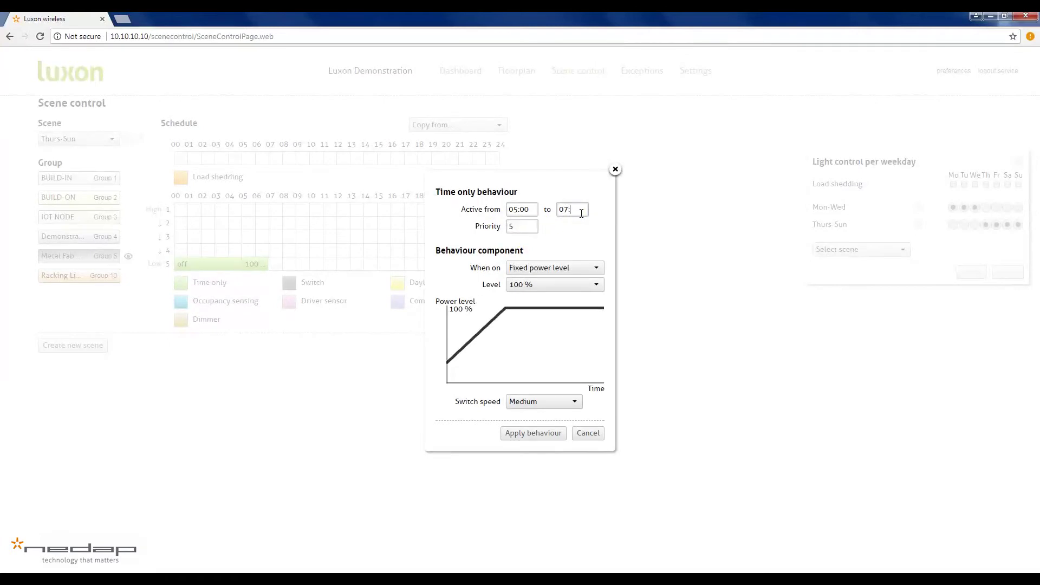
# - Set this behaviour's fixed power level to 50 %, keep the switch speed at Medium, and apply it
pyautogui.click(586, 284)
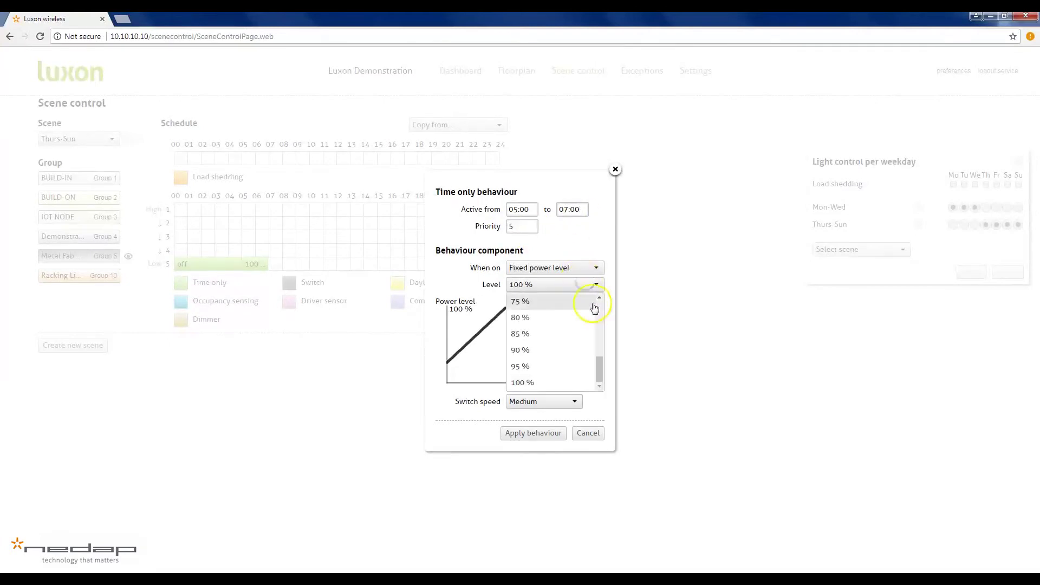
pyautogui.moveTo(600, 368); pyautogui.dragTo(597, 350)
pyautogui.click(538, 313)
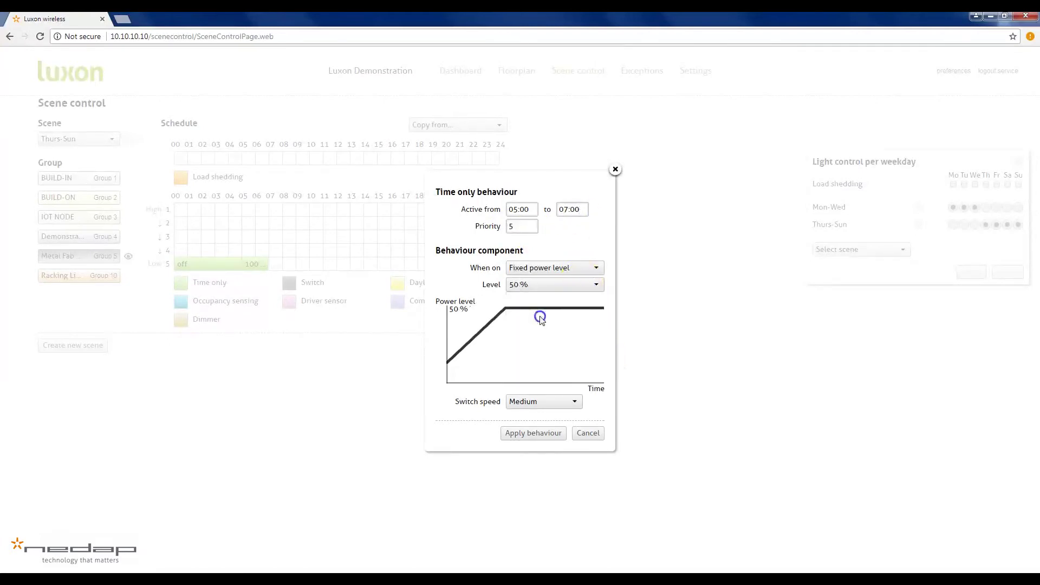
pyautogui.click(563, 402)
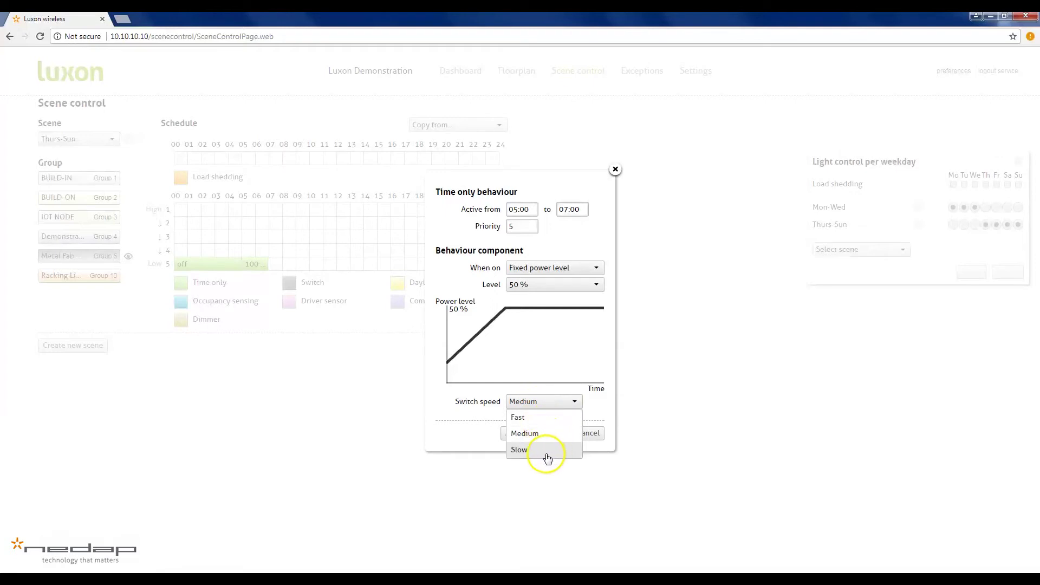
pyautogui.click(475, 427)
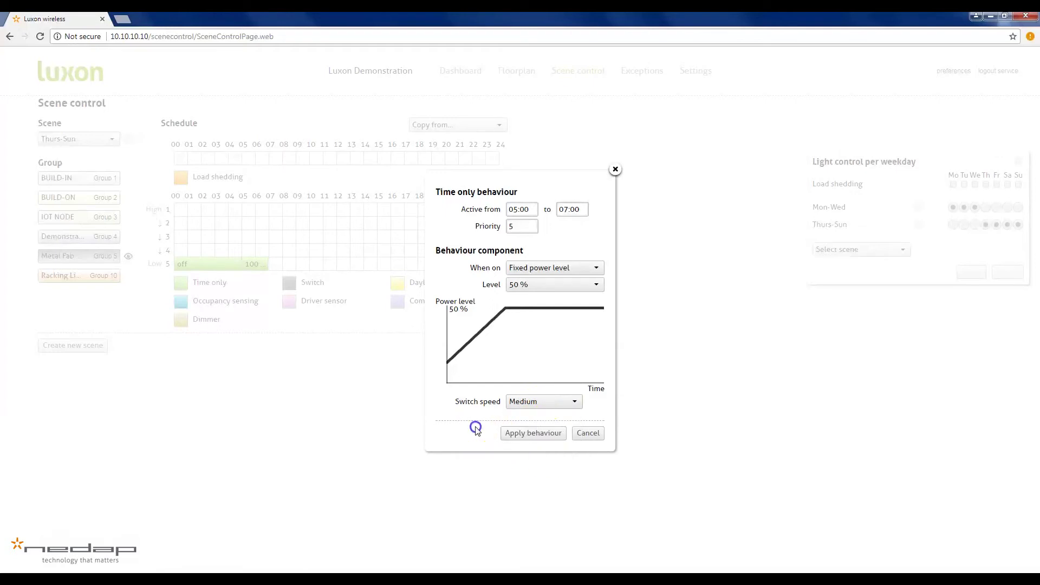
pyautogui.click(537, 435)
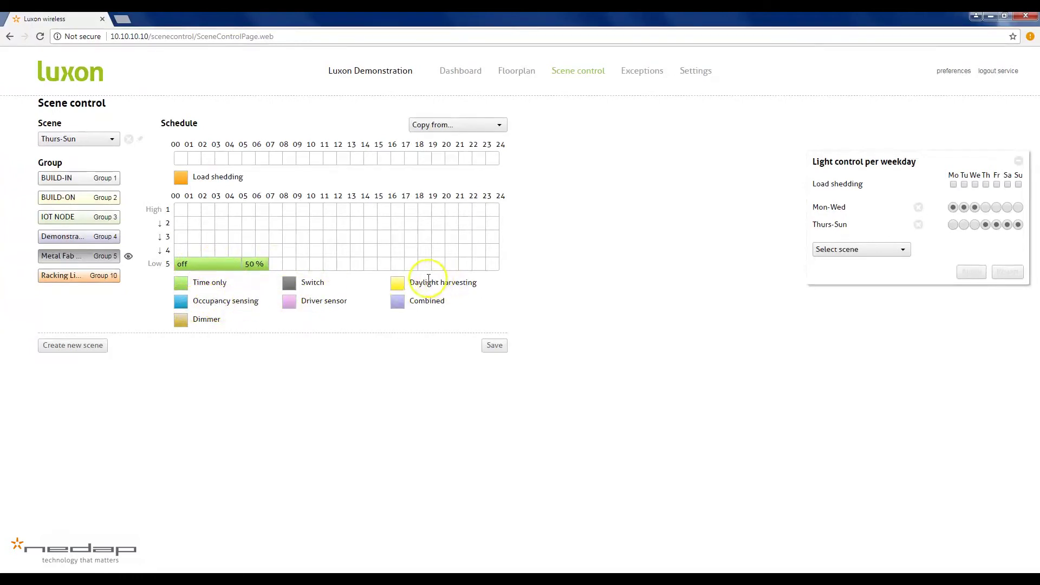
# - Add a Daylight harvesting behaviour at priority 5 running from about 07:00 to 13:00
pyautogui.moveTo(407, 285); pyautogui.dragTo(279, 263)
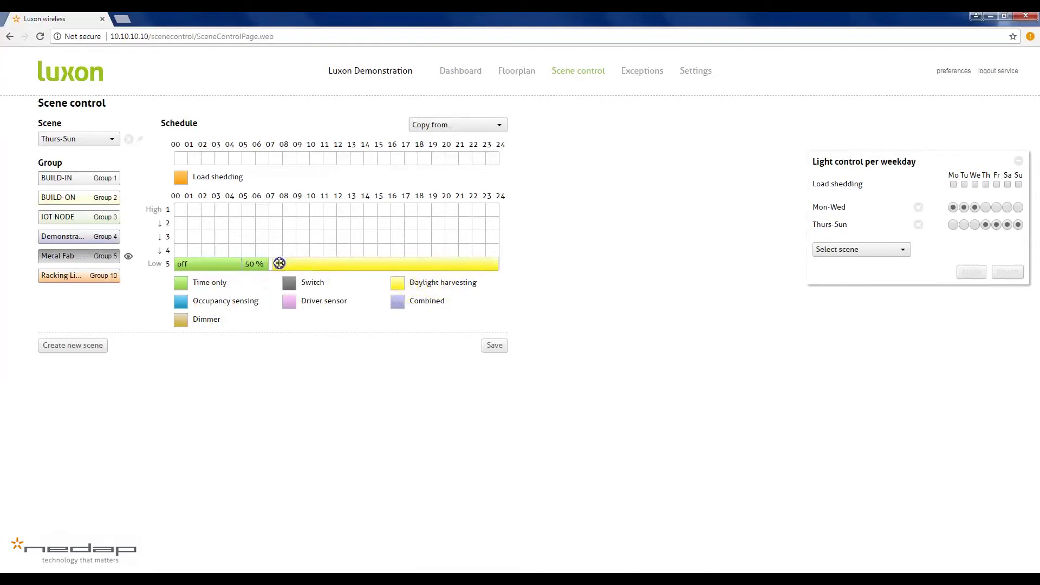
pyautogui.moveTo(496, 264); pyautogui.dragTo(346, 265)
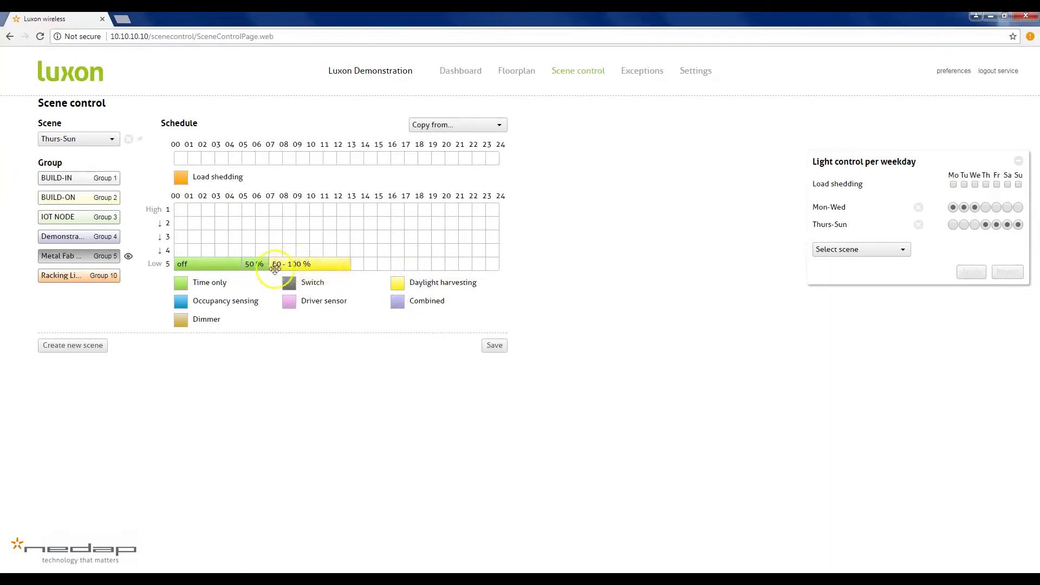
pyautogui.click(317, 265)
# - Add an Occupancy sensing behaviour at priority 5 from 13:00 to 18:00, using the LCU MOTION motion sensor as its component
pyautogui.moveTo(176, 301); pyautogui.dragTo(356, 265)
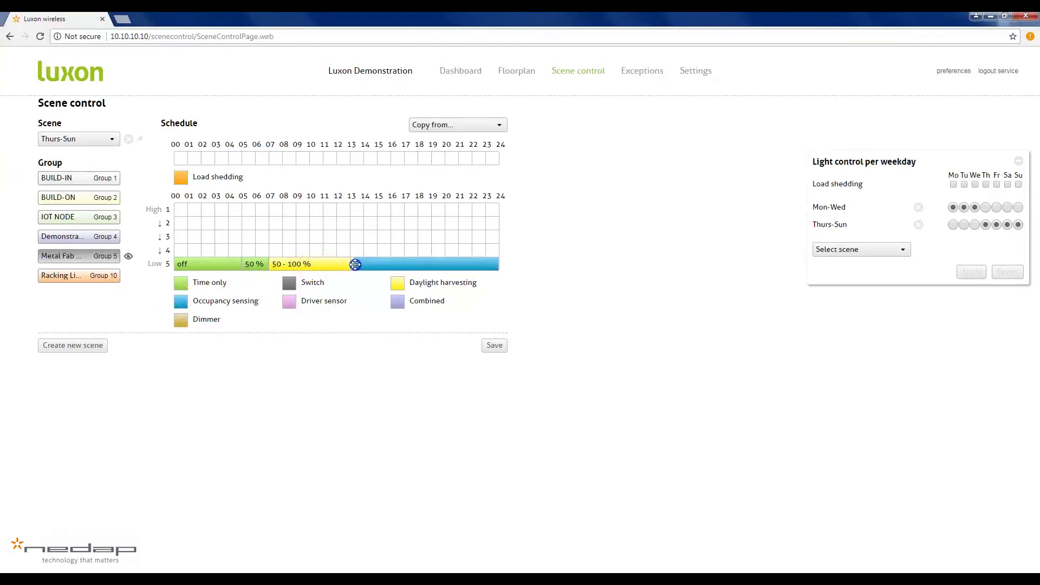
pyautogui.doubleClick(371, 264)
pyautogui.press('BackSpace')
pyautogui.press('BackSpace')
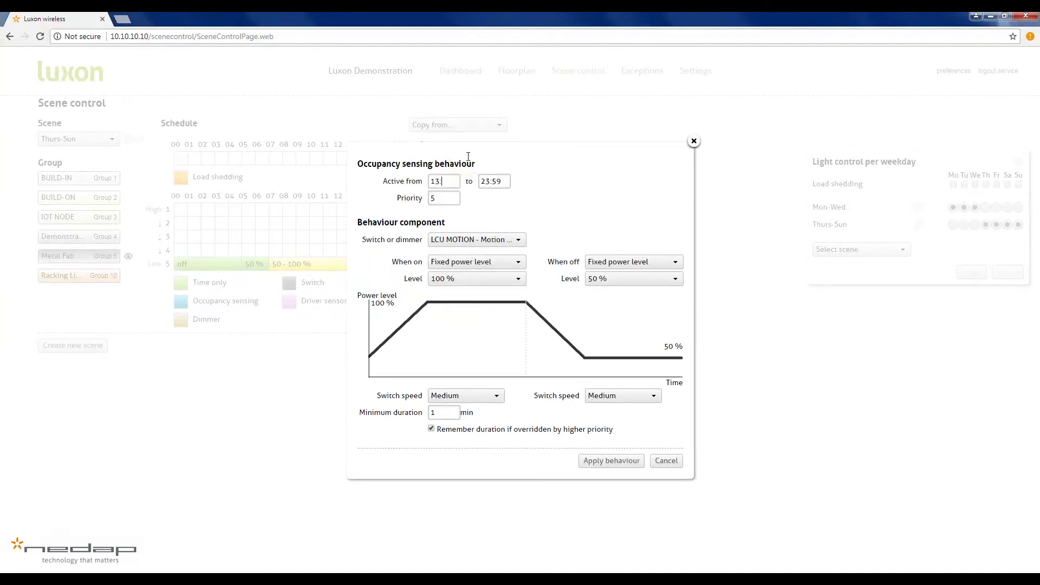
pyautogui.moveTo(499, 181); pyautogui.dragTo(477, 184)
pyautogui.click(520, 242)
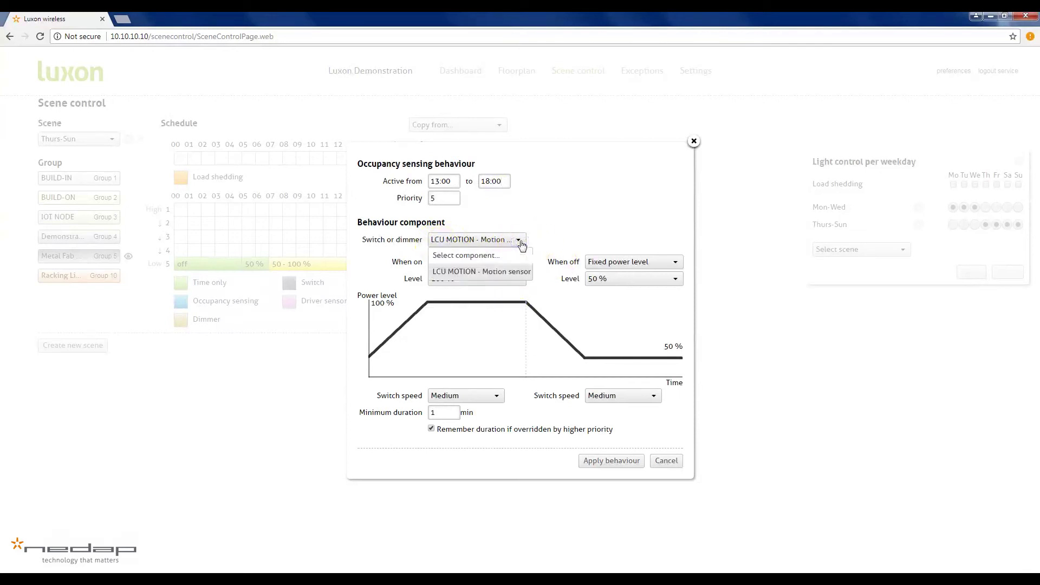
pyautogui.click(478, 276)
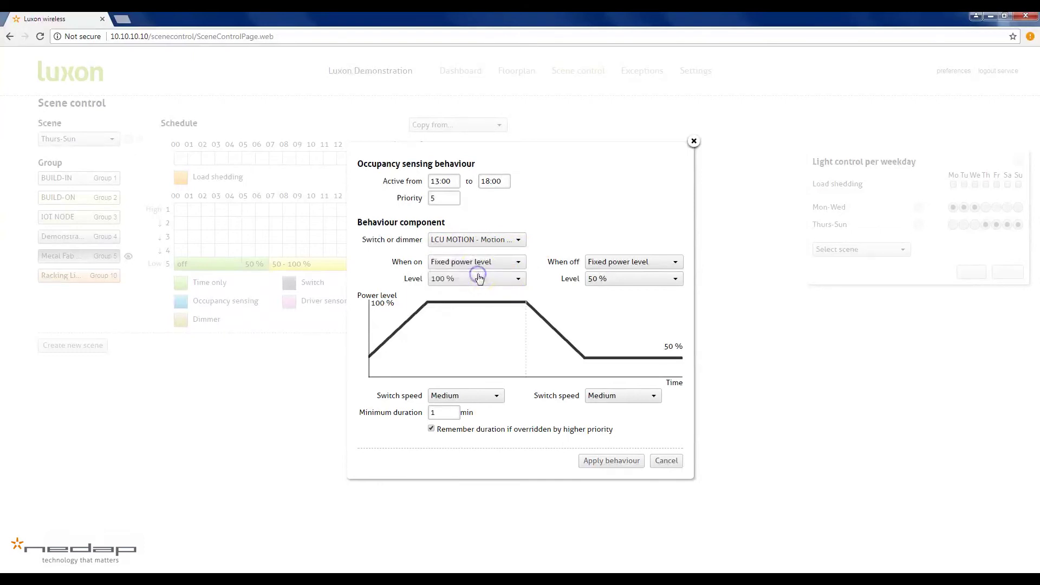
# - Set the fixed power level for the occupancy behaviour's When on state to 75 %
pyautogui.click(515, 279)
pyautogui.moveTo(521, 366); pyautogui.dragTo(523, 360)
pyautogui.click(456, 328)
pyautogui.click(515, 280)
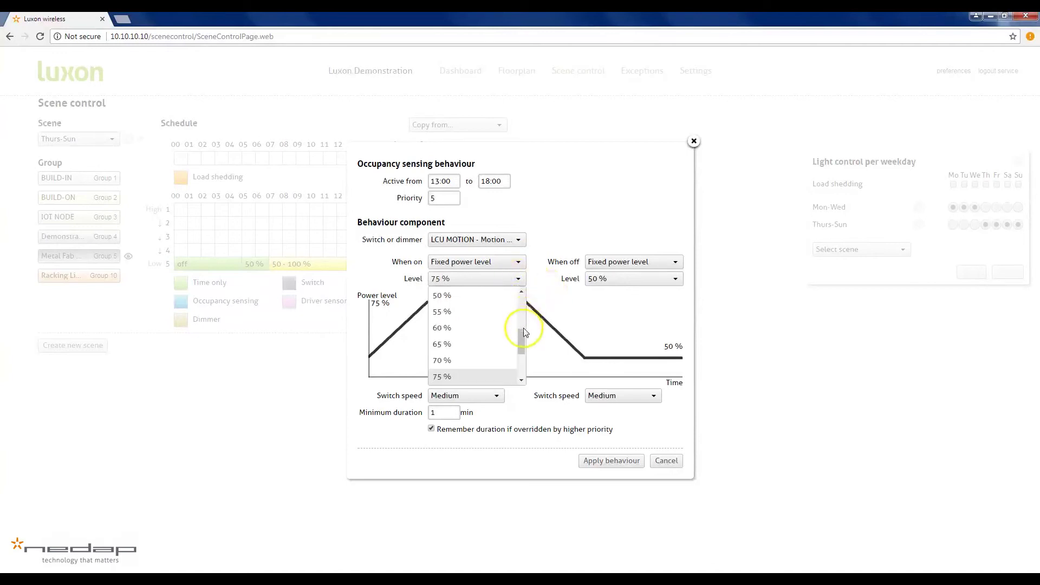
pyautogui.moveTo(522, 333)
pyautogui.mouseDown()
pyautogui.moveTo(521, 366)
pyautogui.moveTo(523, 335)
pyautogui.mouseUp()
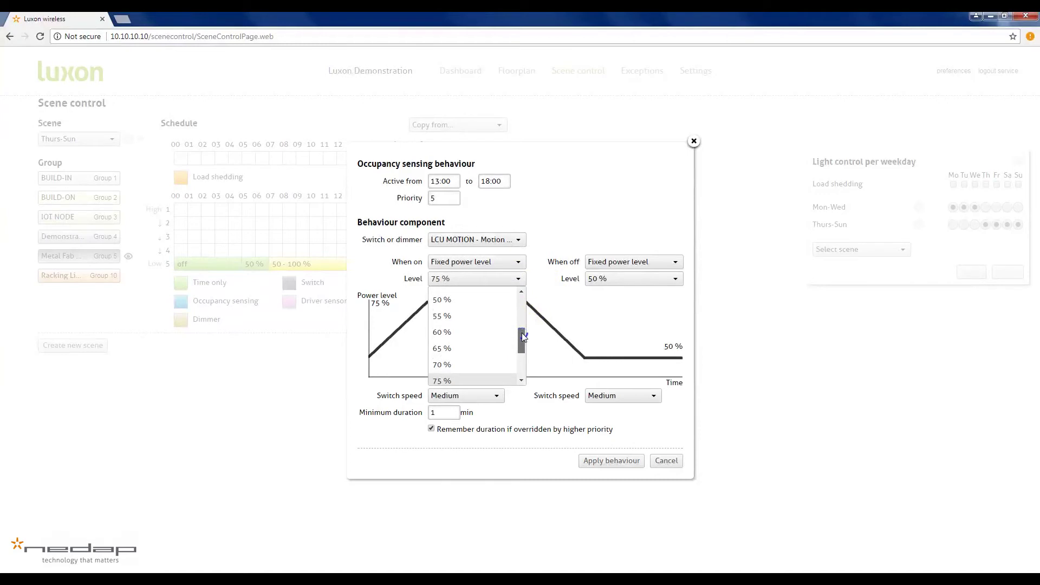
pyautogui.moveTo(521, 333)
pyautogui.mouseDown()
pyautogui.moveTo(521, 362)
pyautogui.moveTo(521, 349)
pyautogui.mouseUp()
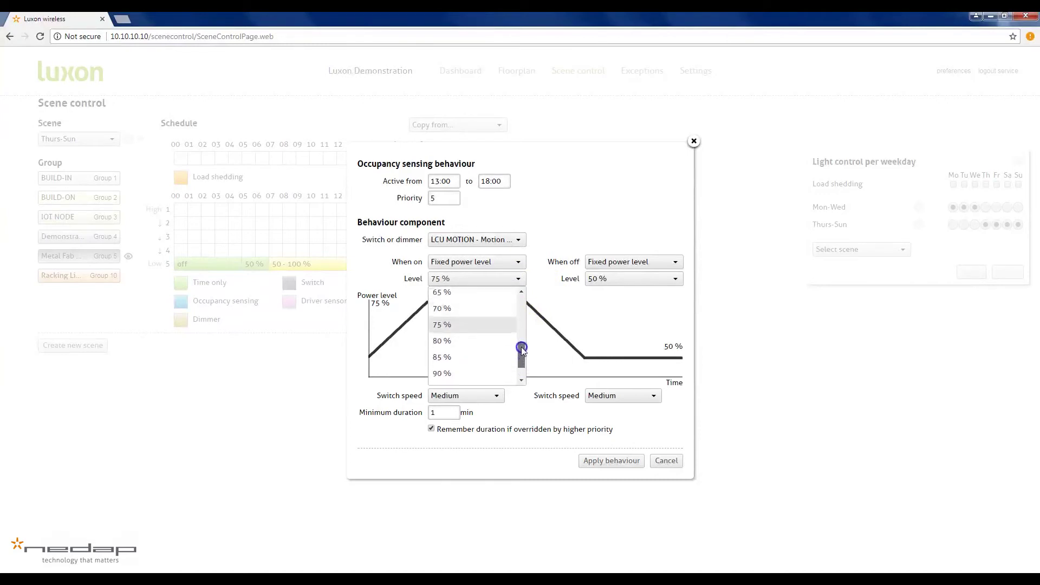
pyautogui.click(458, 327)
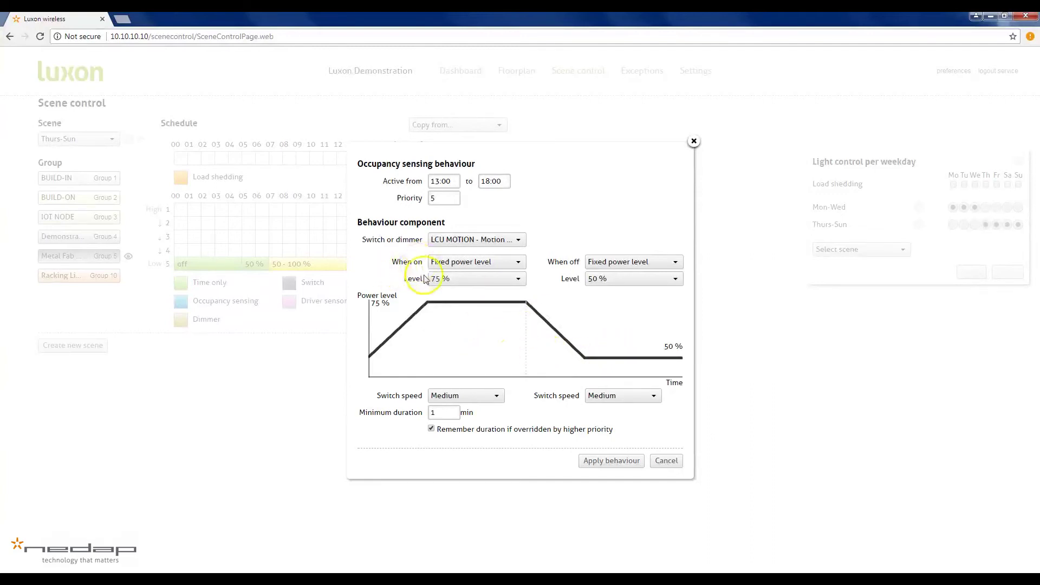
# - Keep the occupancy behaviour's When off state on a fixed power level and set that level to 10 %
pyautogui.click(675, 263)
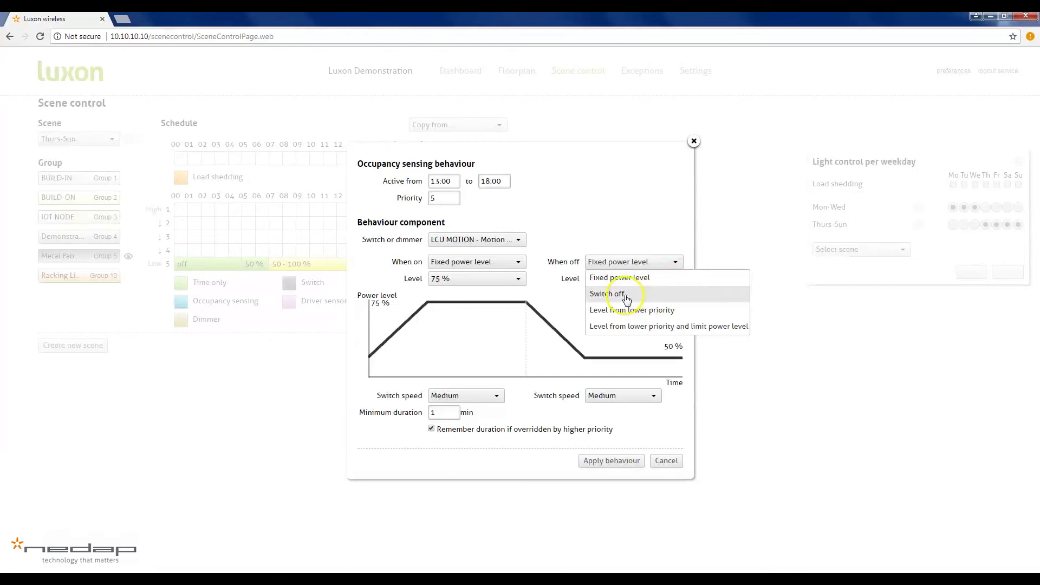
pyautogui.click(637, 278)
pyautogui.click(670, 280)
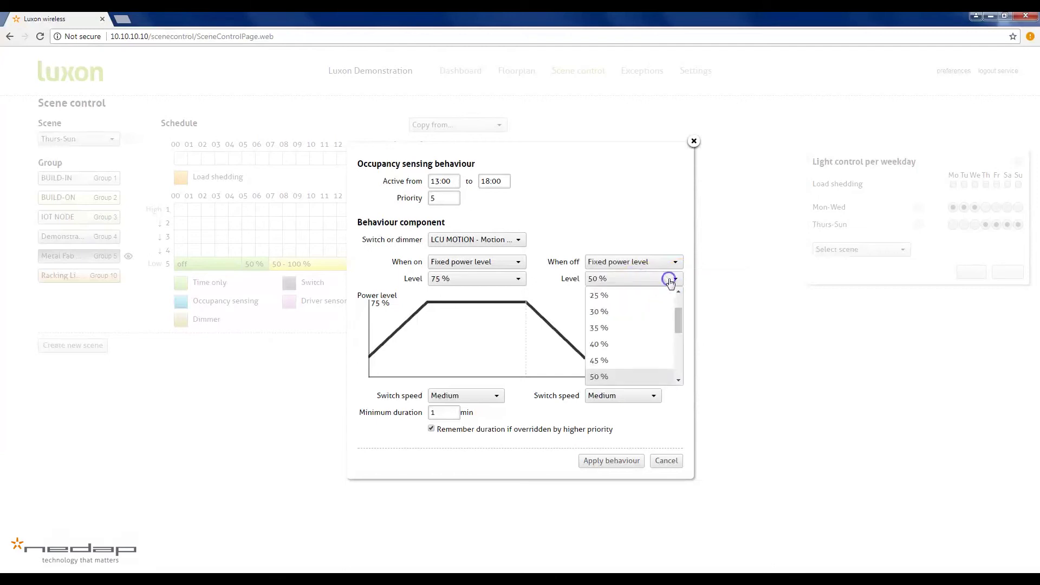
pyautogui.moveTo(679, 320); pyautogui.dragTo(678, 304)
pyautogui.click(608, 299)
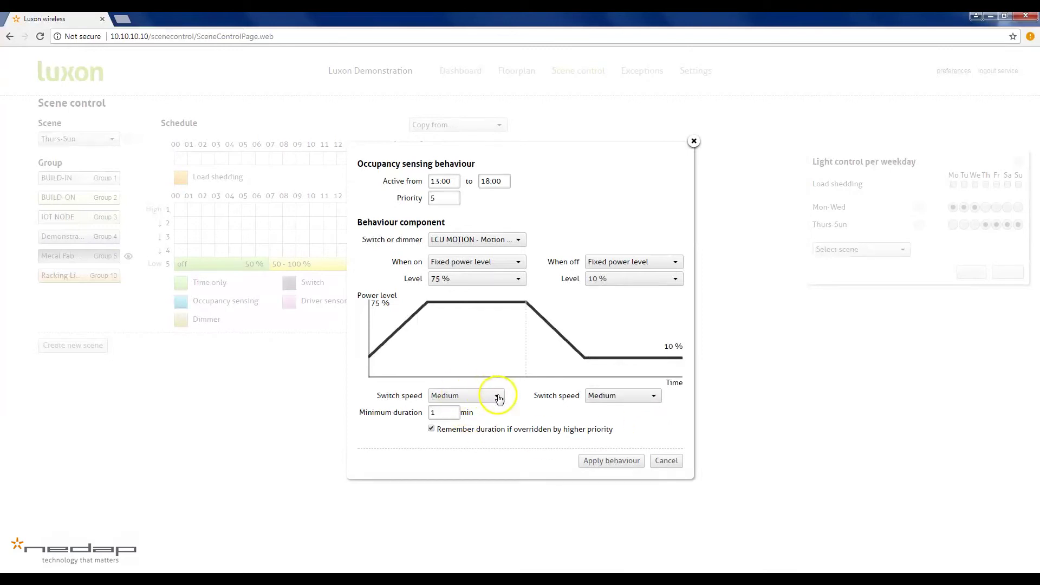
# - Set the occupancy behaviour's minimum duration to 2 minutes and apply the behaviour
pyautogui.click(443, 415)
pyautogui.click(429, 414)
pyautogui.click(620, 462)
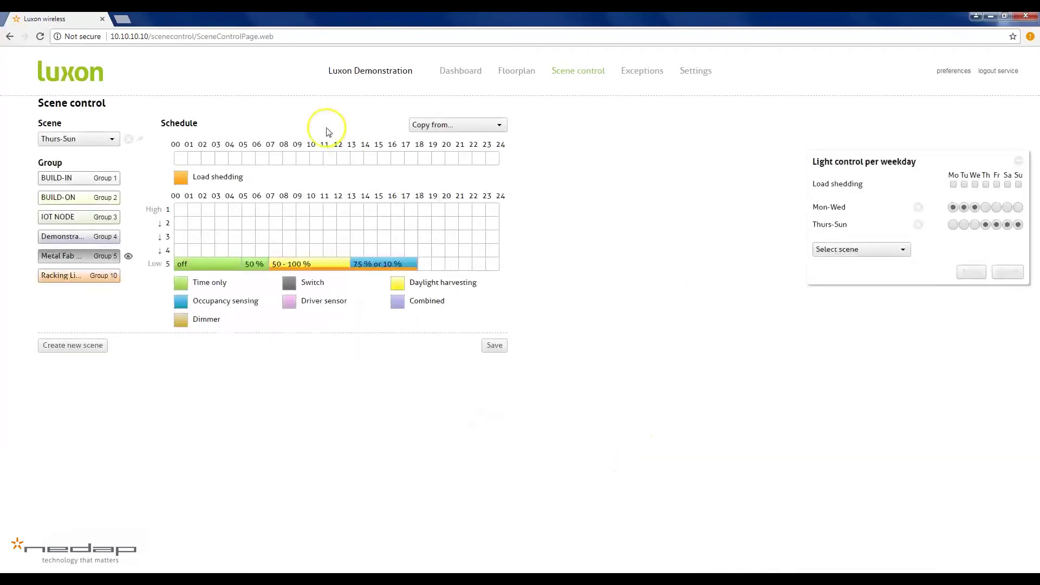
pyautogui.click(387, 264)
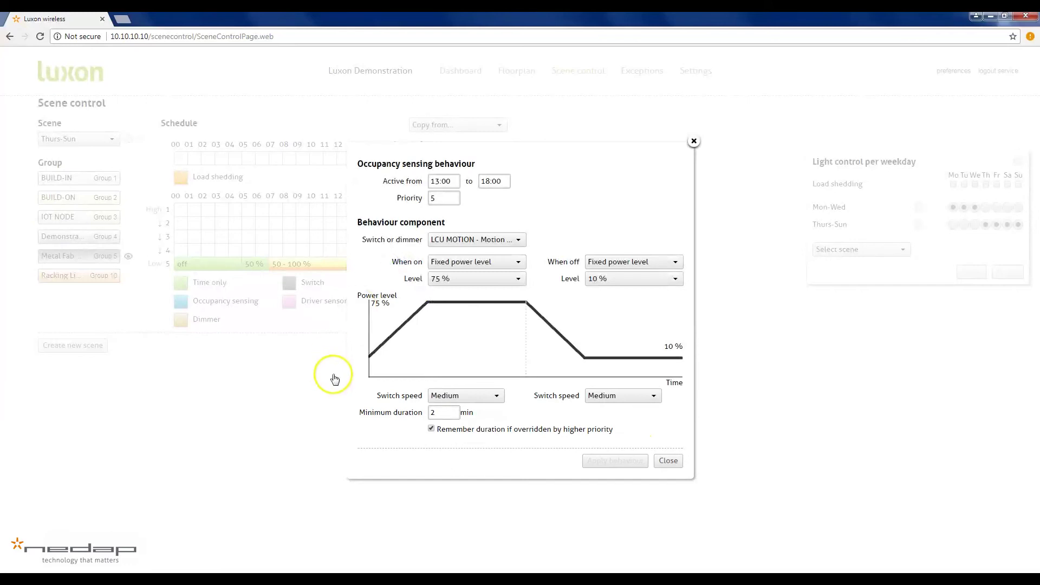
pyautogui.click(667, 461)
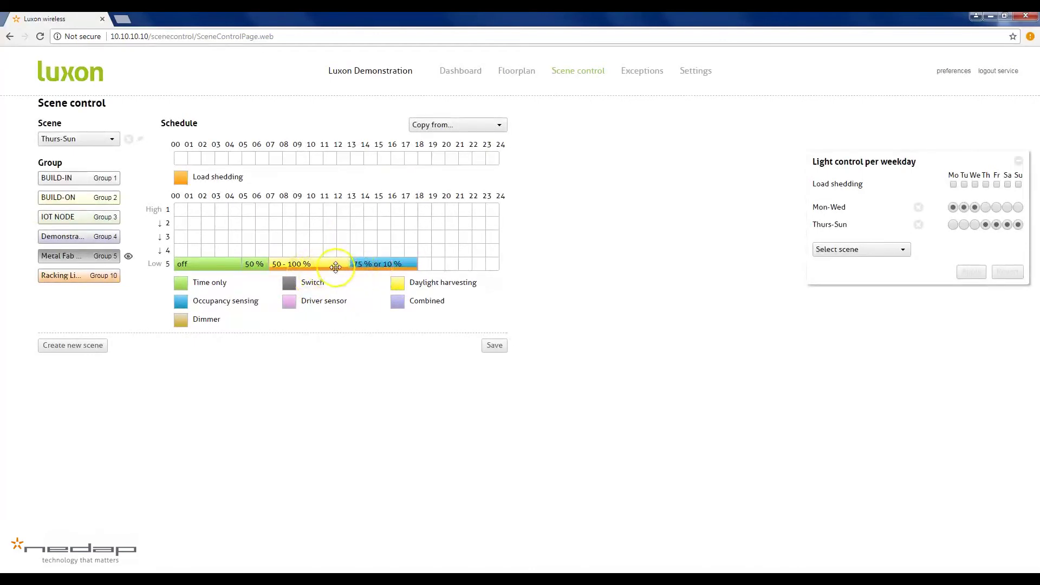
pyautogui.doubleClick(379, 264)
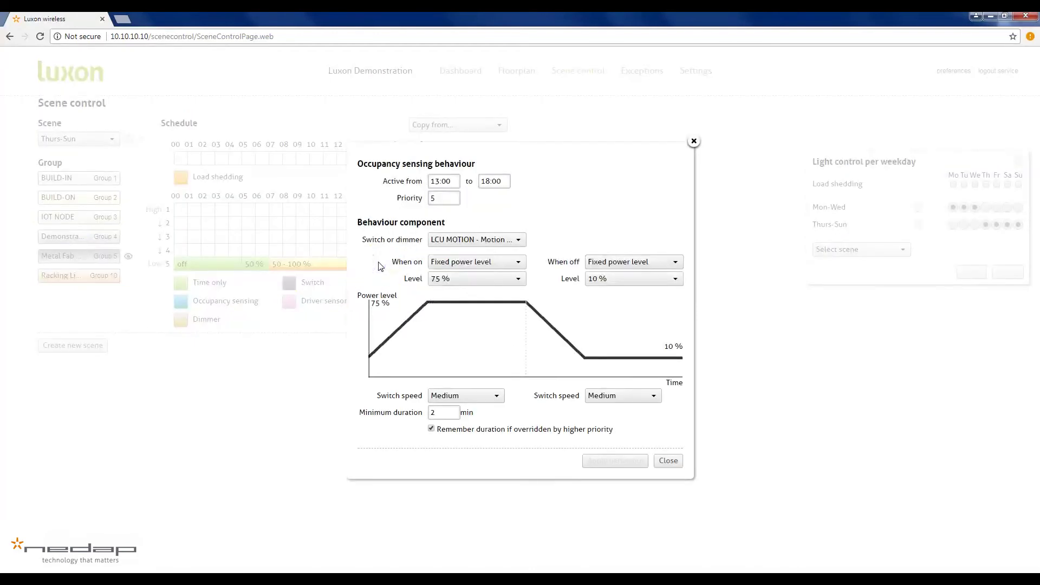
pyautogui.click(668, 461)
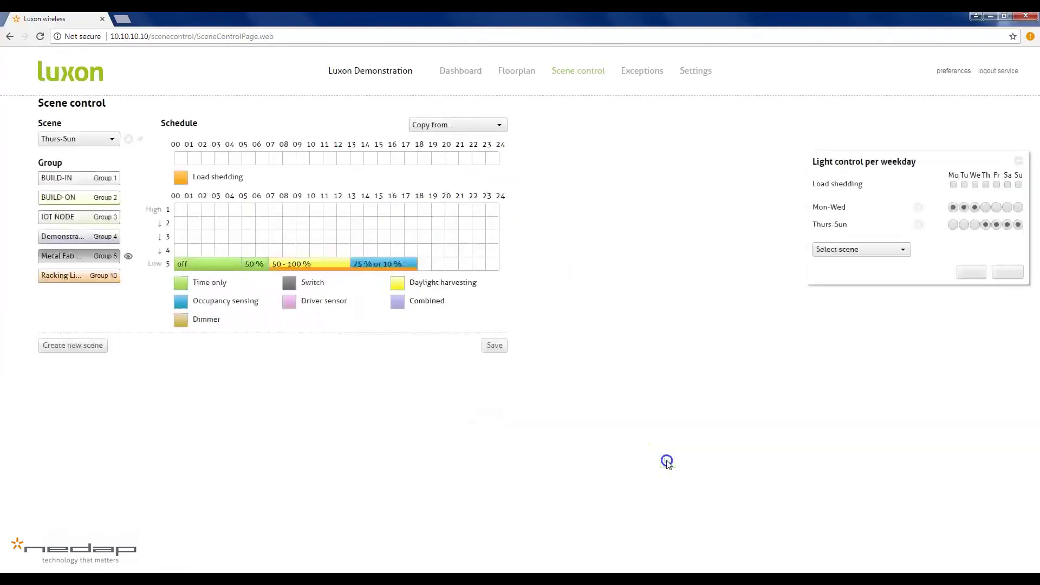
# - Set the Daylight harvesting behaviour's end time to 13:00 and apply it
pyautogui.doubleClick(329, 264)
pyautogui.click(508, 206)
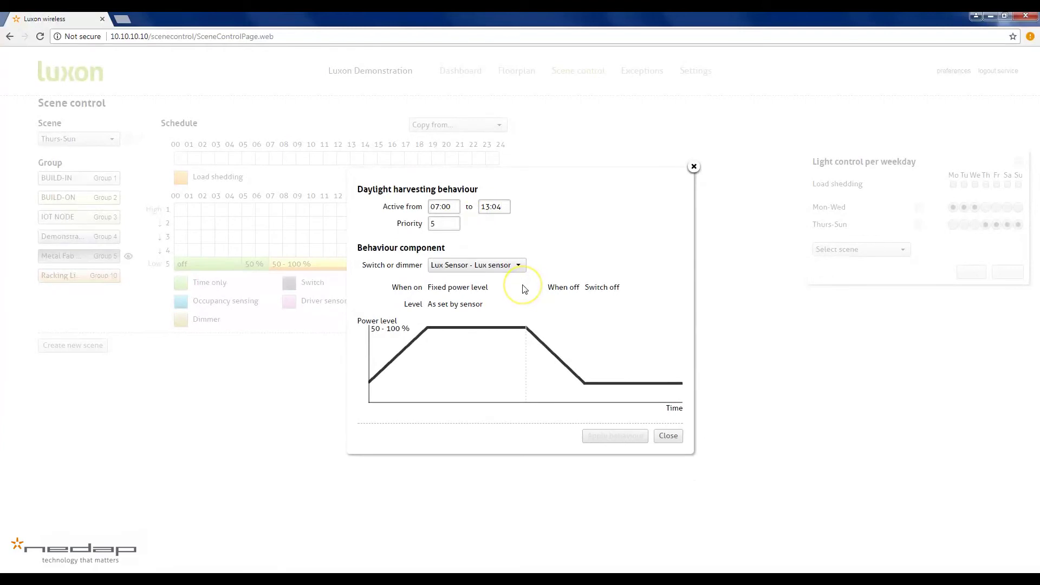
pyautogui.press('BackSpace')
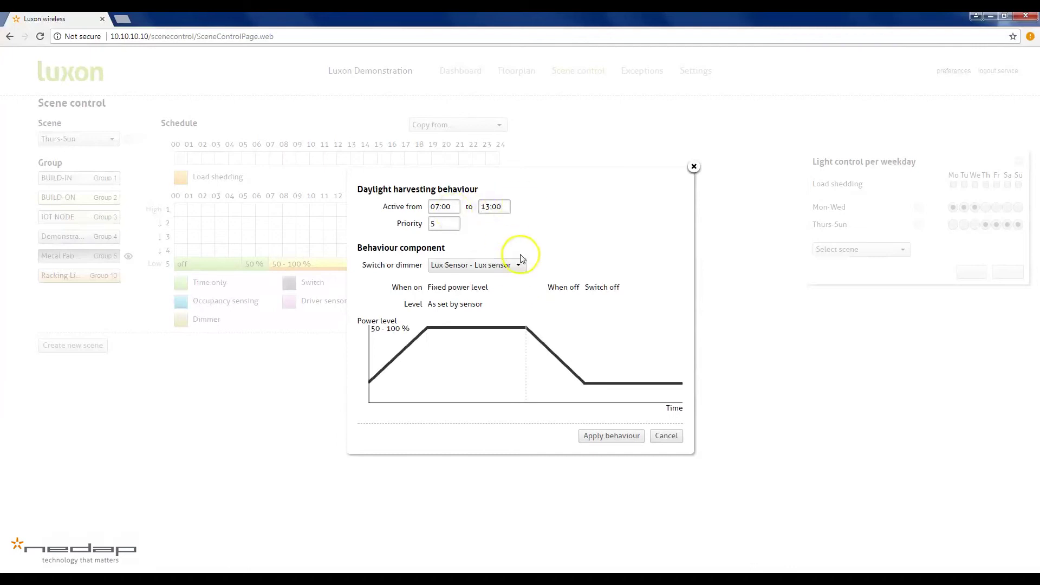
pyautogui.click(617, 437)
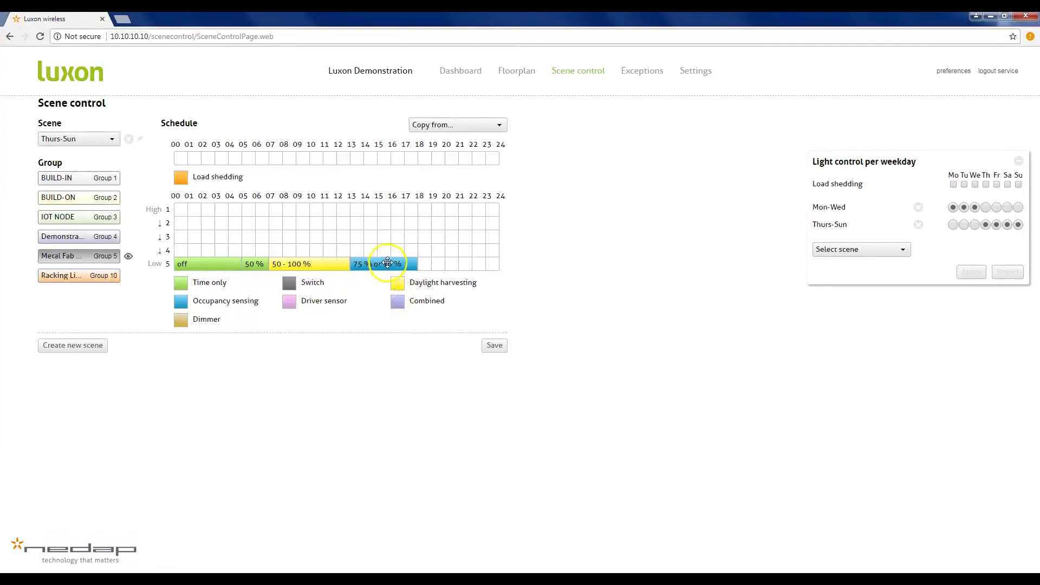
# - Add a Time only behaviour at priority 5 from 18:00 to 23:59 and apply a fixed power level of 10 % to it
pyautogui.moveTo(182, 298); pyautogui.dragTo(424, 264)
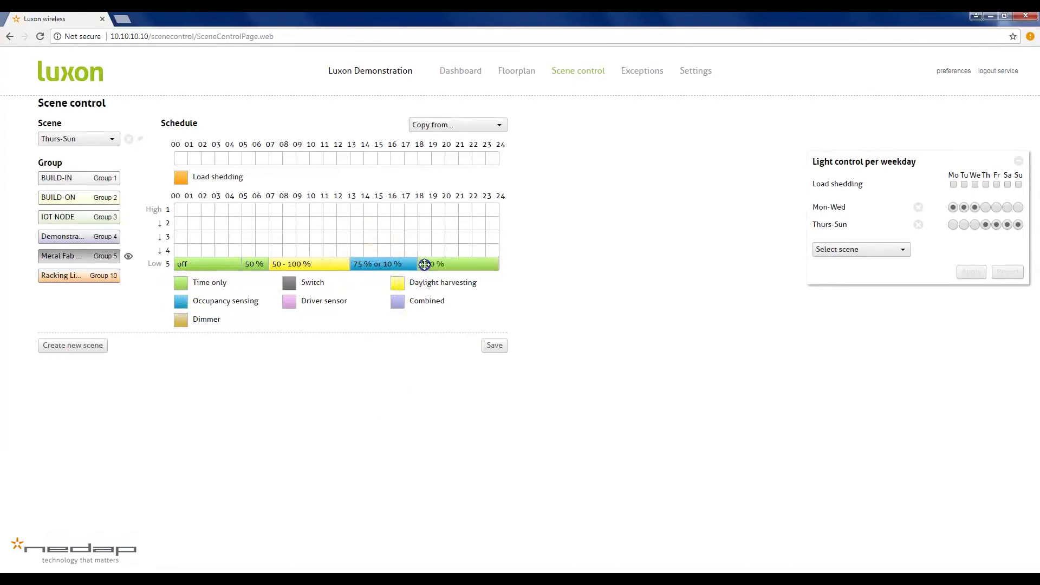
pyautogui.click(455, 263)
pyautogui.click(519, 268)
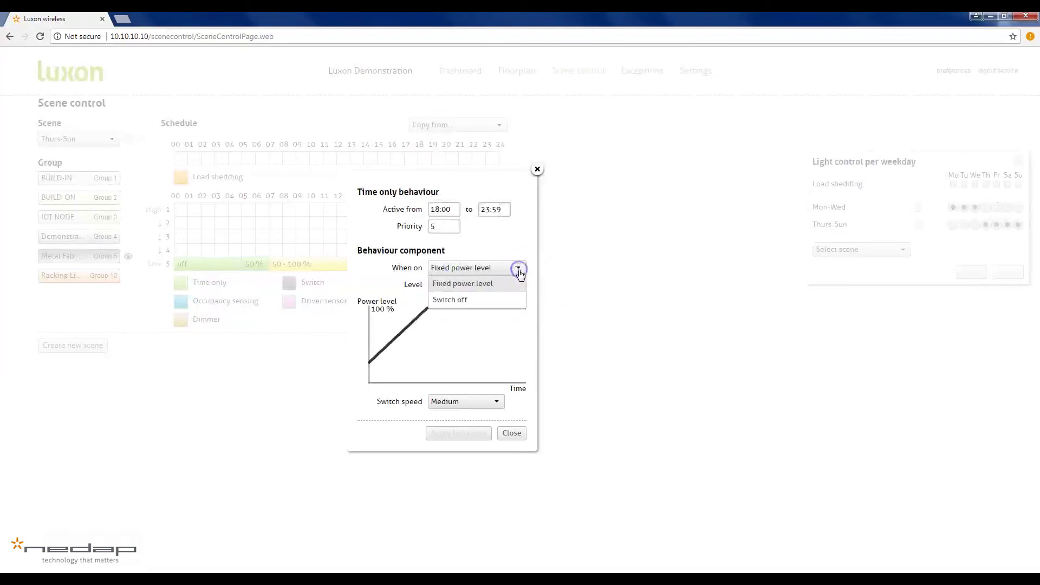
pyautogui.click(489, 304)
pyautogui.click(513, 271)
pyautogui.click(515, 285)
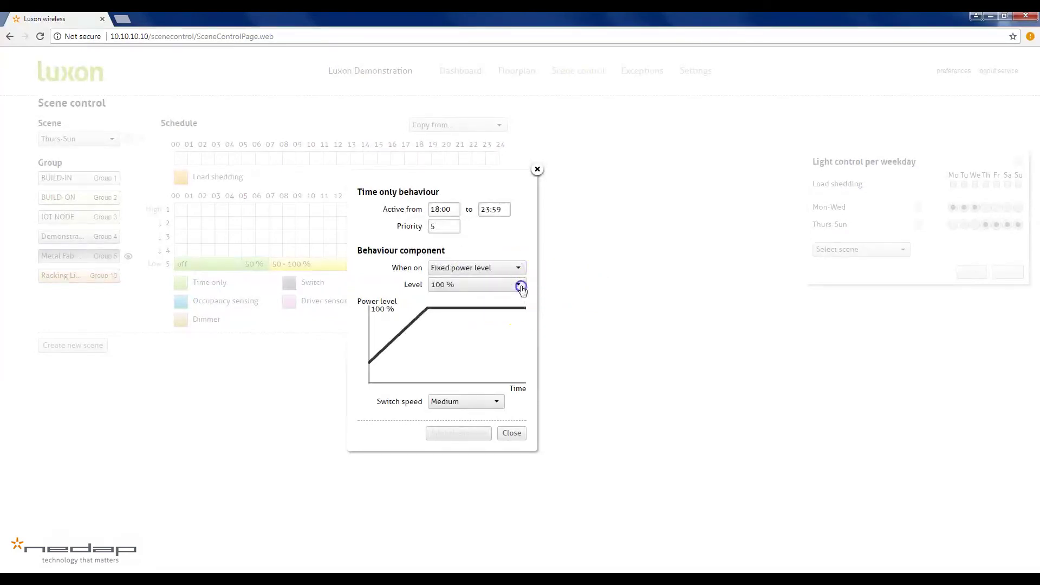
pyautogui.click(520, 285)
pyautogui.moveTo(521, 364); pyautogui.dragTo(511, 295)
pyautogui.click(490, 303)
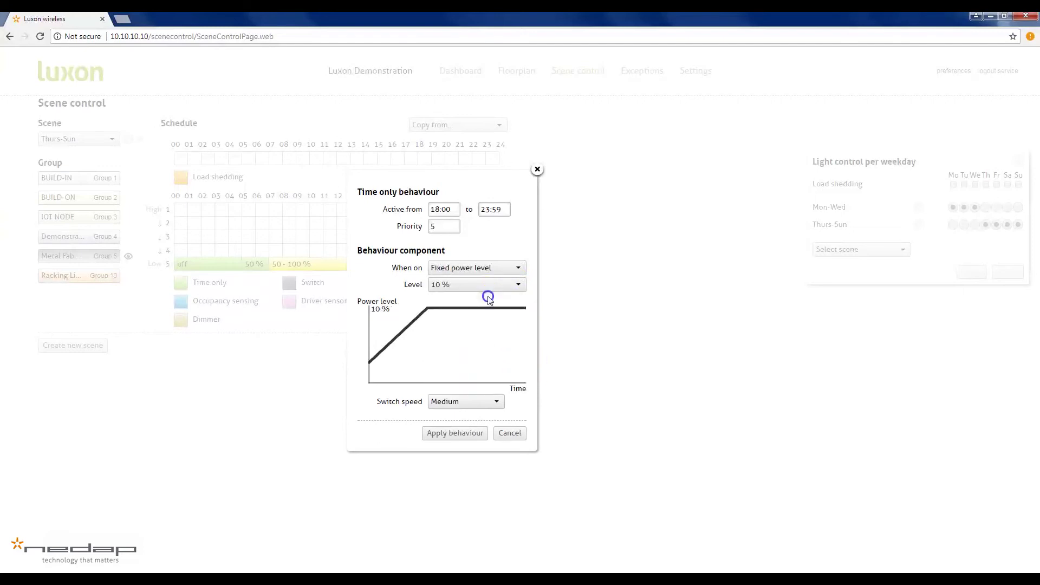
pyautogui.click(467, 434)
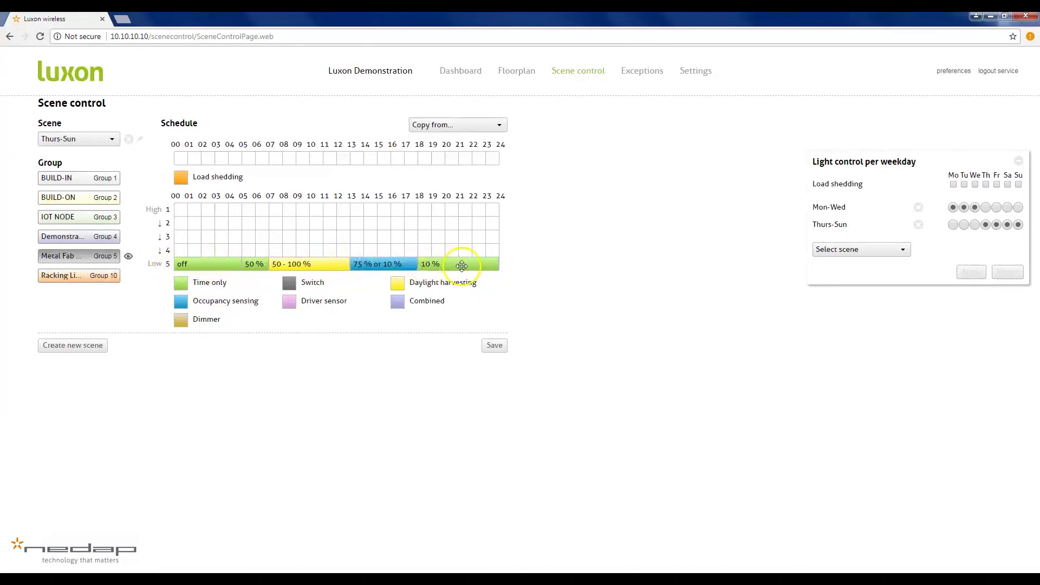
# - Add a Switch behaviour at priority 4 and shorten its active period to 00:00 to 05:00
pyautogui.click(530, 287)
pyautogui.click(196, 254)
pyautogui.moveTo(197, 255); pyautogui.dragTo(179, 252)
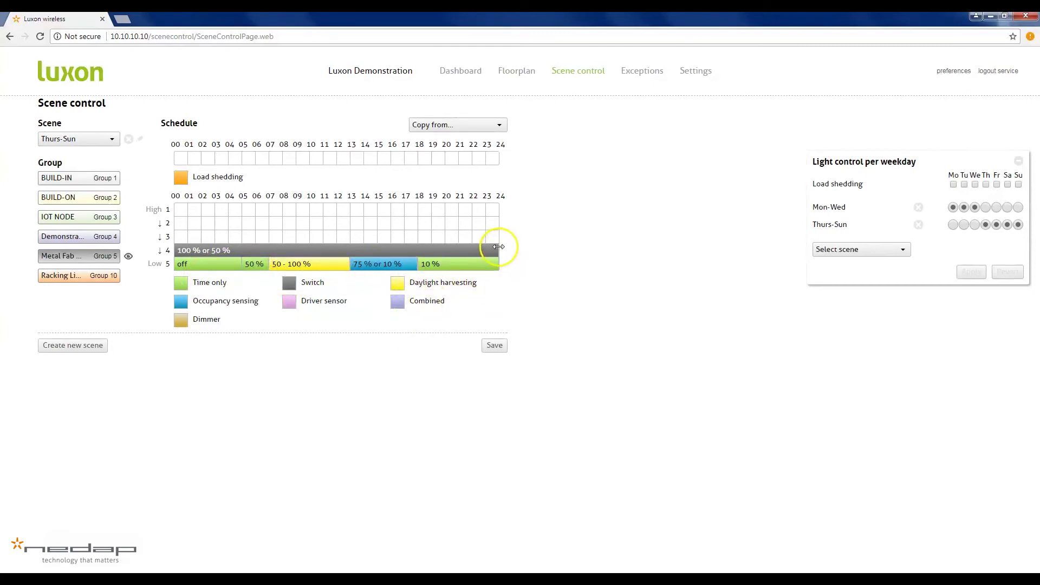
pyautogui.moveTo(497, 246); pyautogui.dragTo(244, 262)
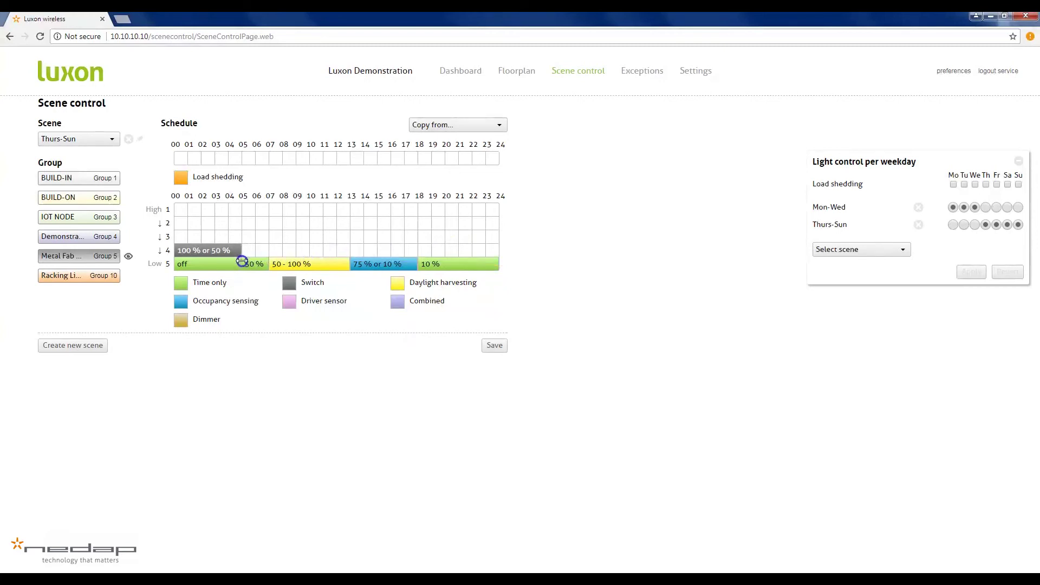
pyautogui.click(255, 265)
pyautogui.moveTo(376, 259)
pyautogui.mouseDown()
pyautogui.moveTo(211, 239)
pyautogui.moveTo(192, 259)
pyautogui.moveTo(196, 251)
pyautogui.mouseUp()
# - For the Switch behaviour, use the BUTTON LLC switch, with When on fixed at 60 % and When off set to Level from lower priority
pyautogui.doubleClick(196, 251)
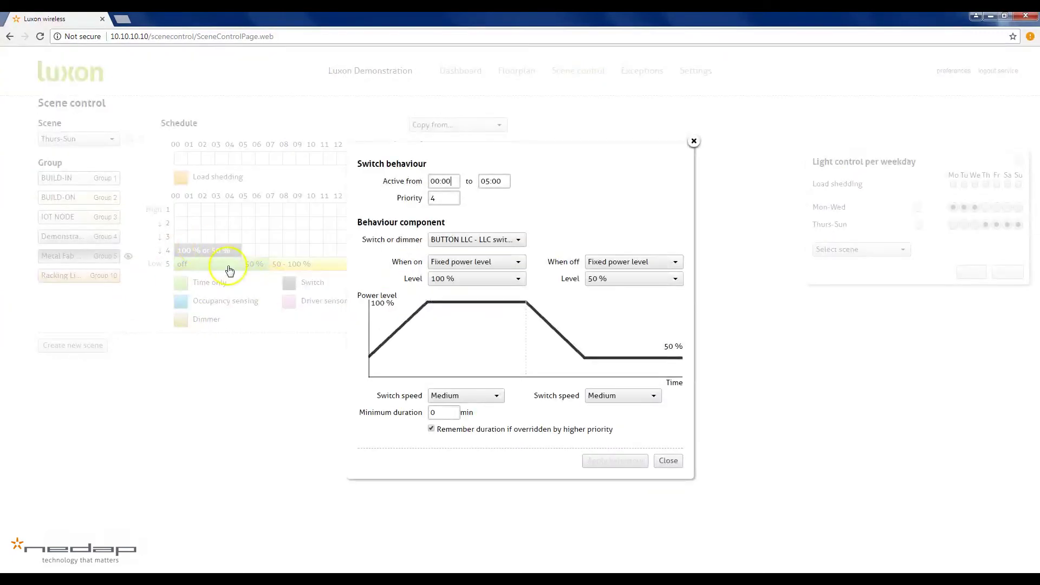
pyautogui.click(518, 240)
pyautogui.click(478, 274)
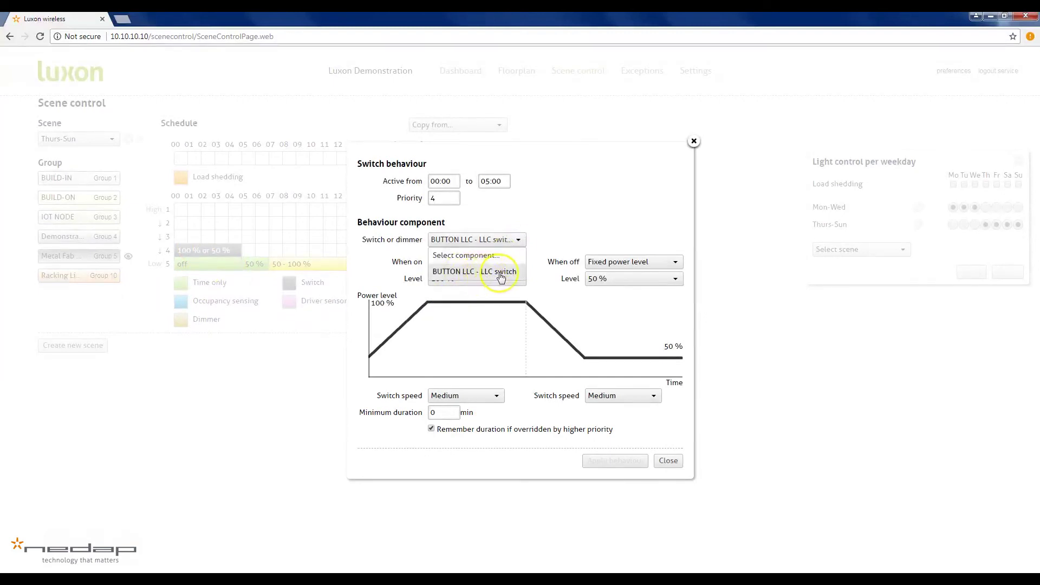
pyautogui.click(501, 278)
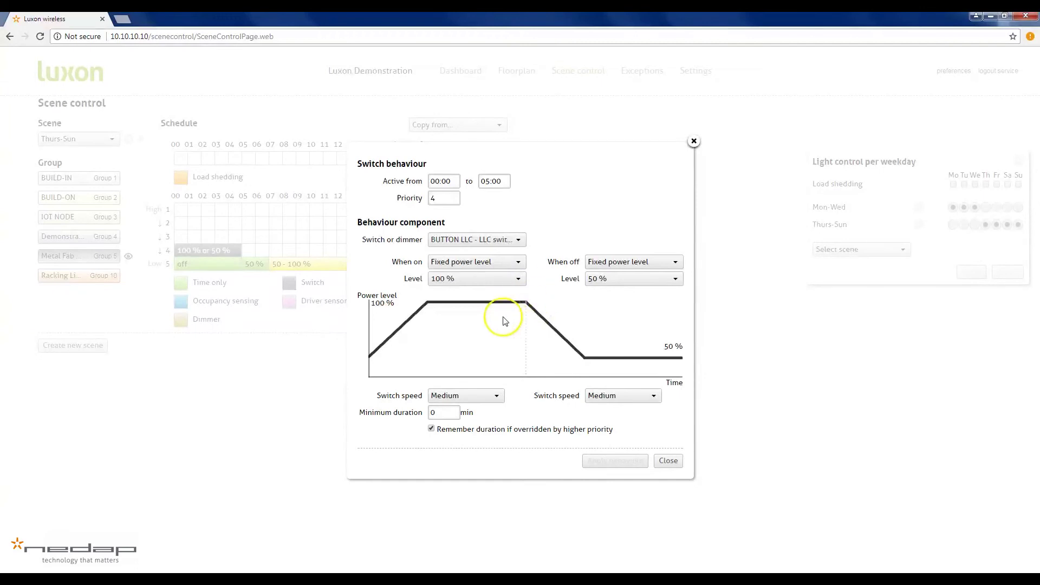
pyautogui.click(517, 280)
pyautogui.moveTo(518, 368); pyautogui.dragTo(516, 339)
pyautogui.click(453, 315)
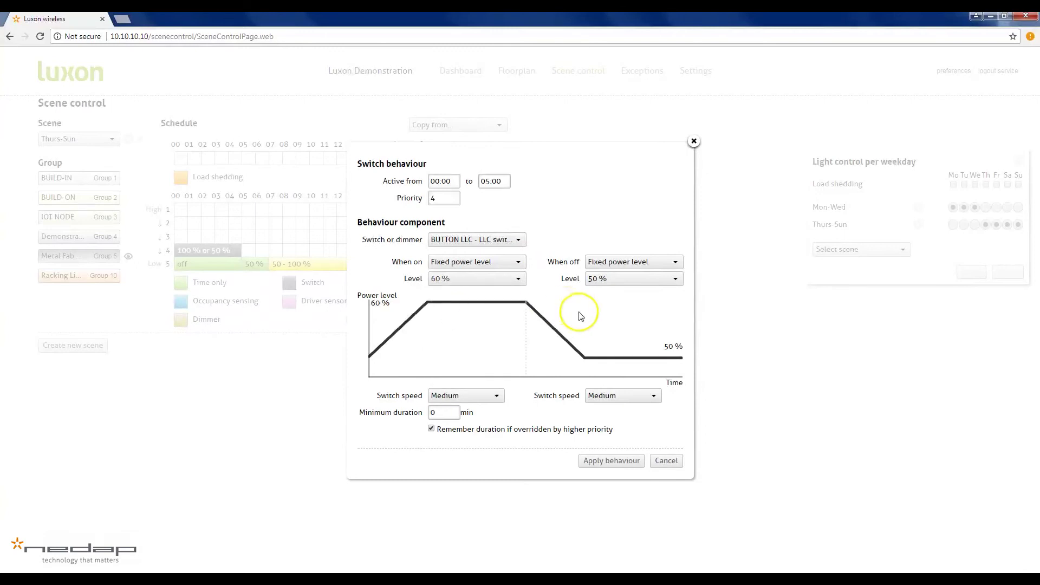
pyautogui.click(677, 263)
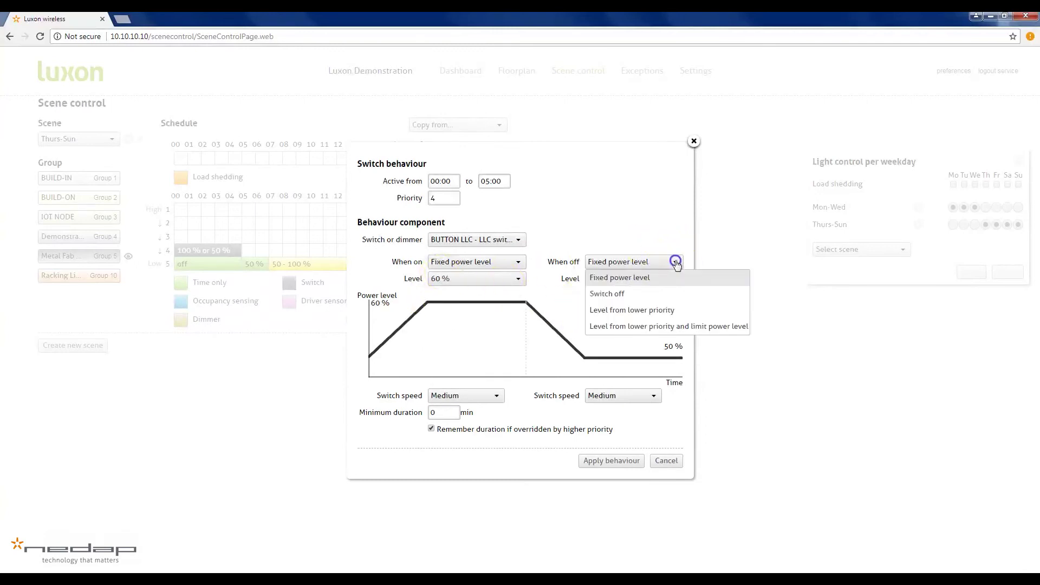
pyautogui.click(659, 312)
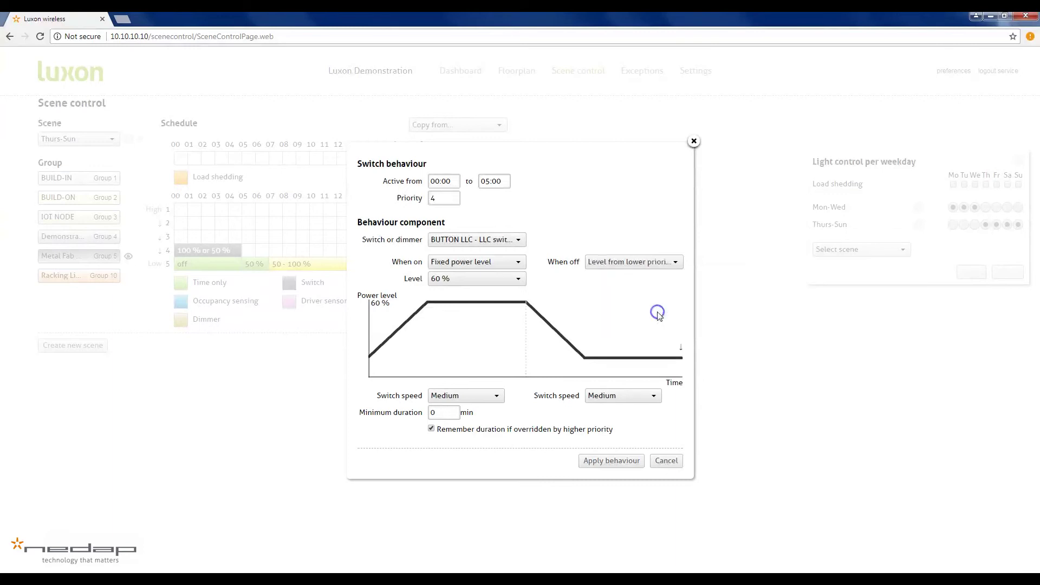
# - Set both switch speeds of the Switch behaviour to Fast, apply it and save the group's schedule
pyautogui.click(479, 395)
pyautogui.click(476, 409)
pyautogui.click(628, 391)
pyautogui.click(623, 408)
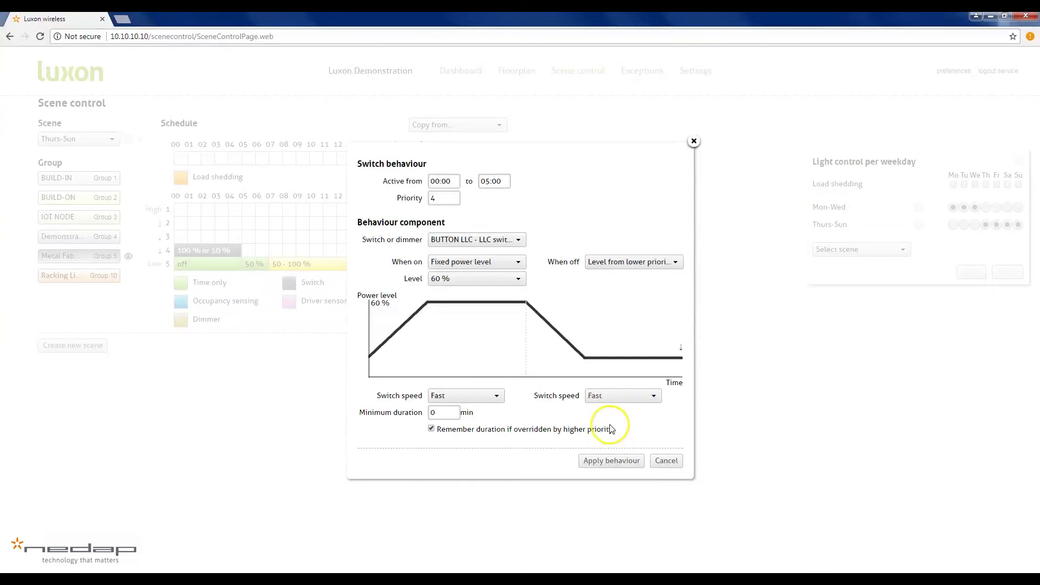
pyautogui.click(612, 461)
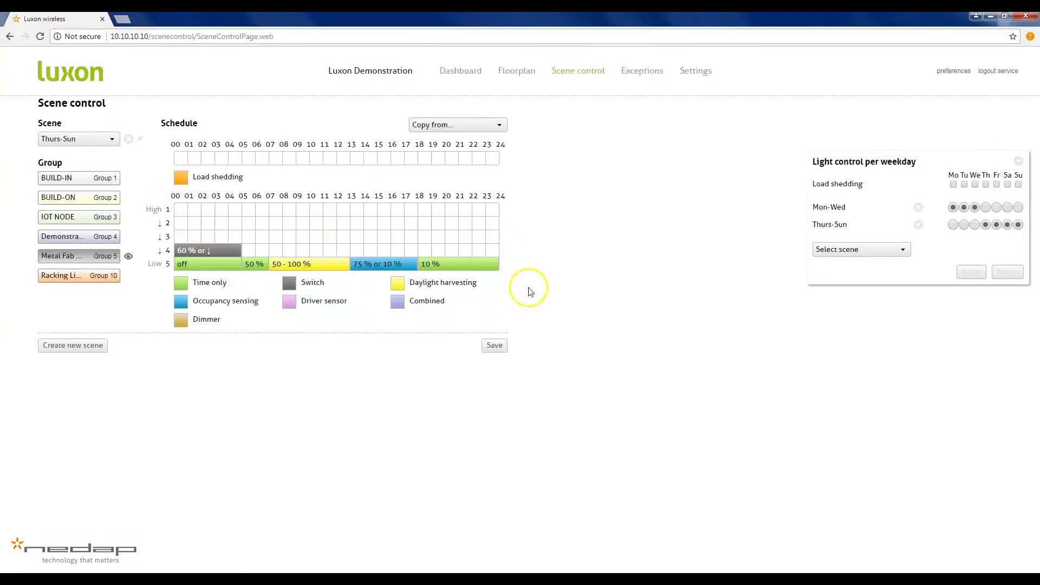
pyautogui.click(501, 349)
# - Open the Mon-Wed scene and copy a whole other scene into it, choosing Mon-Wed as the source and confirming the replacement of existing schedules
pyautogui.click(107, 137)
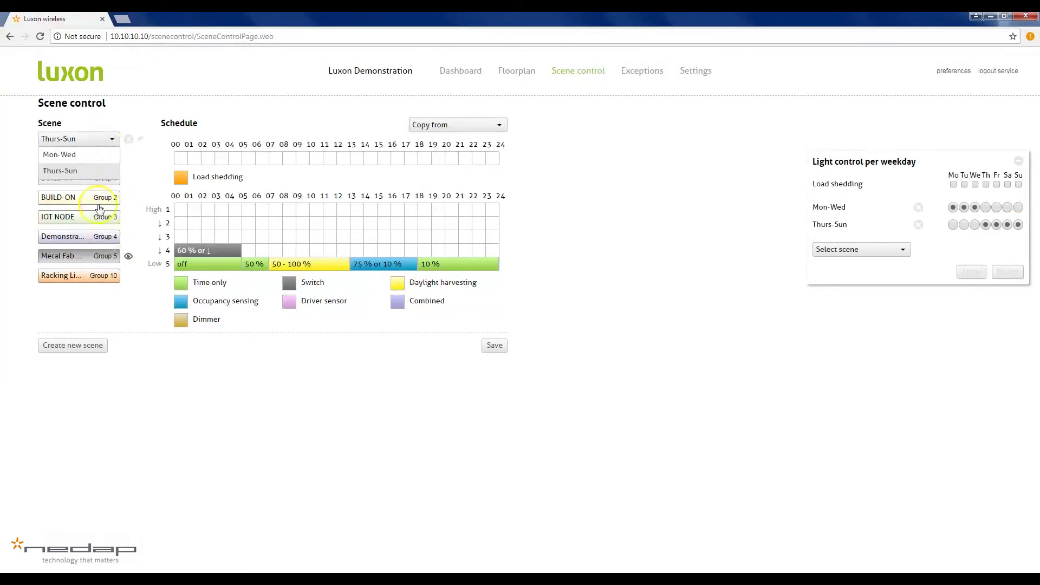
pyautogui.click(76, 156)
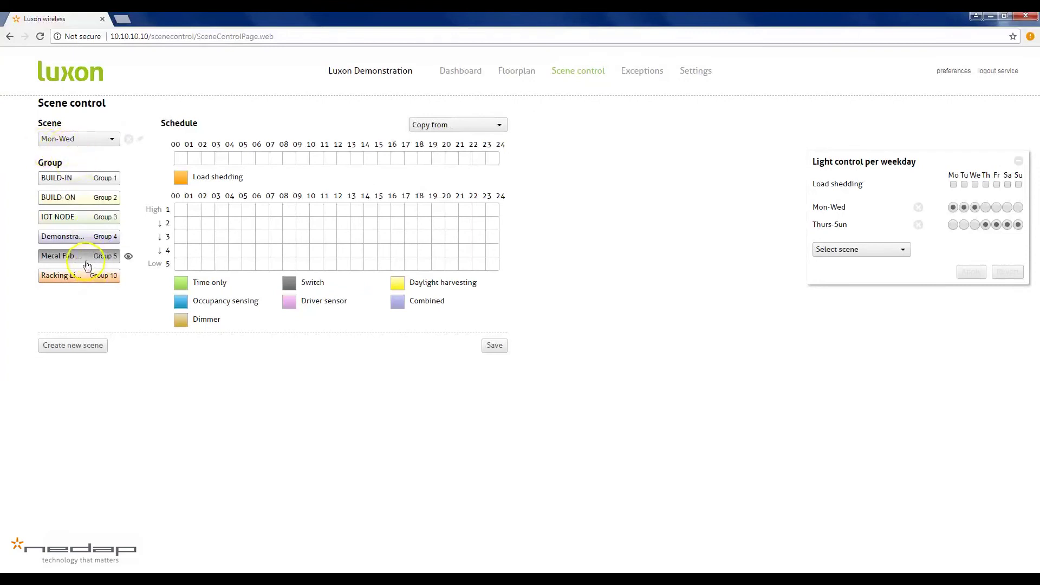
pyautogui.click(499, 125)
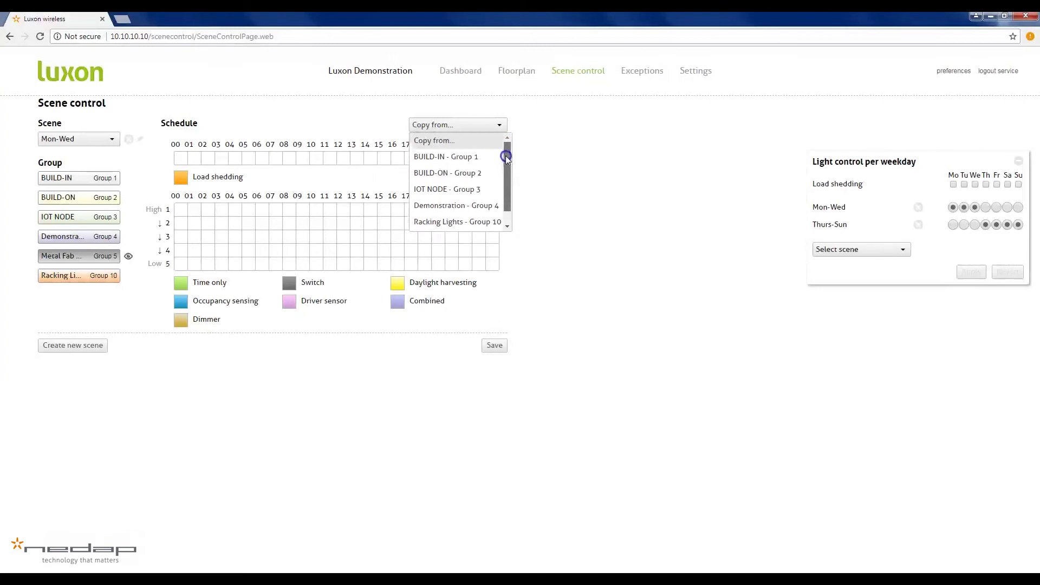
pyautogui.click(508, 151)
pyautogui.moveTo(508, 151); pyautogui.dragTo(508, 190)
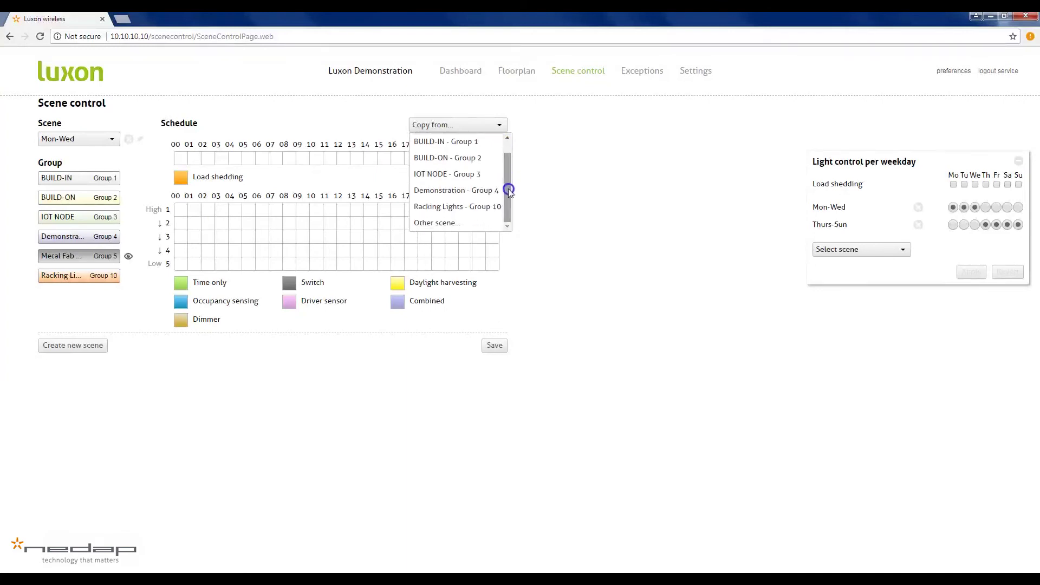
pyautogui.click(436, 225)
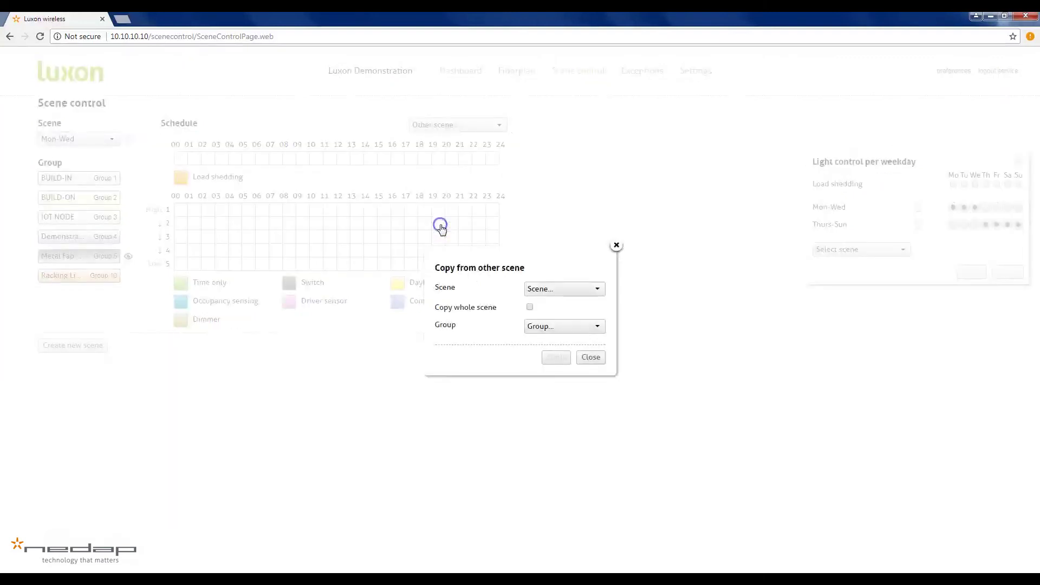
pyautogui.click(593, 289)
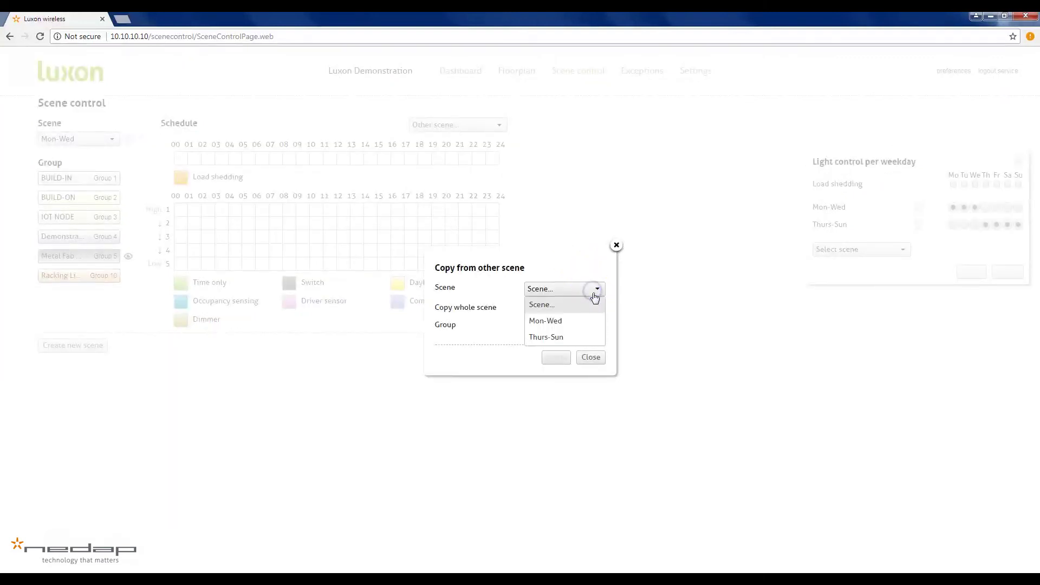
pyautogui.click(575, 324)
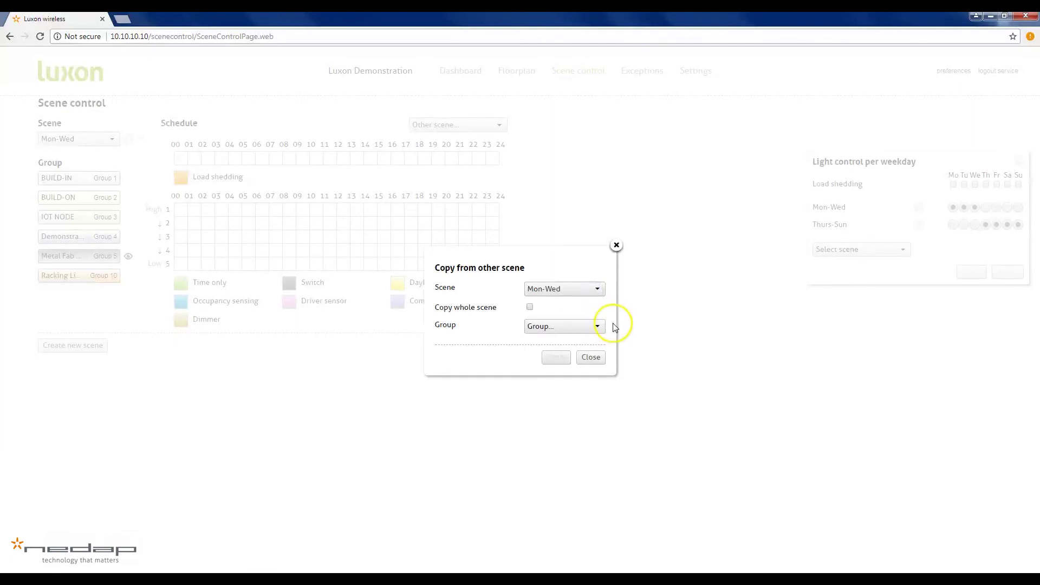
pyautogui.click(529, 307)
pyautogui.click(549, 359)
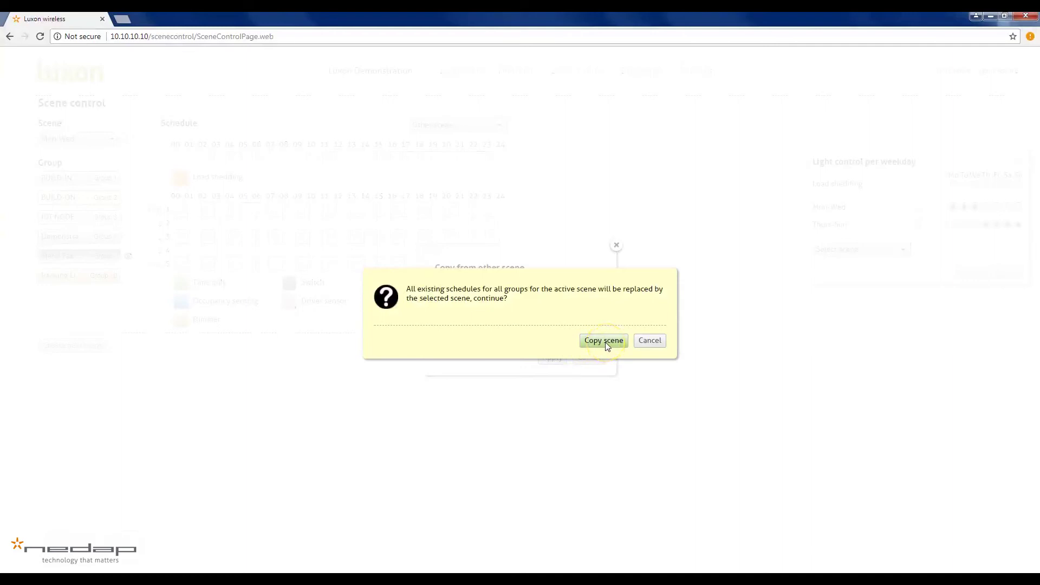
pyautogui.click(606, 341)
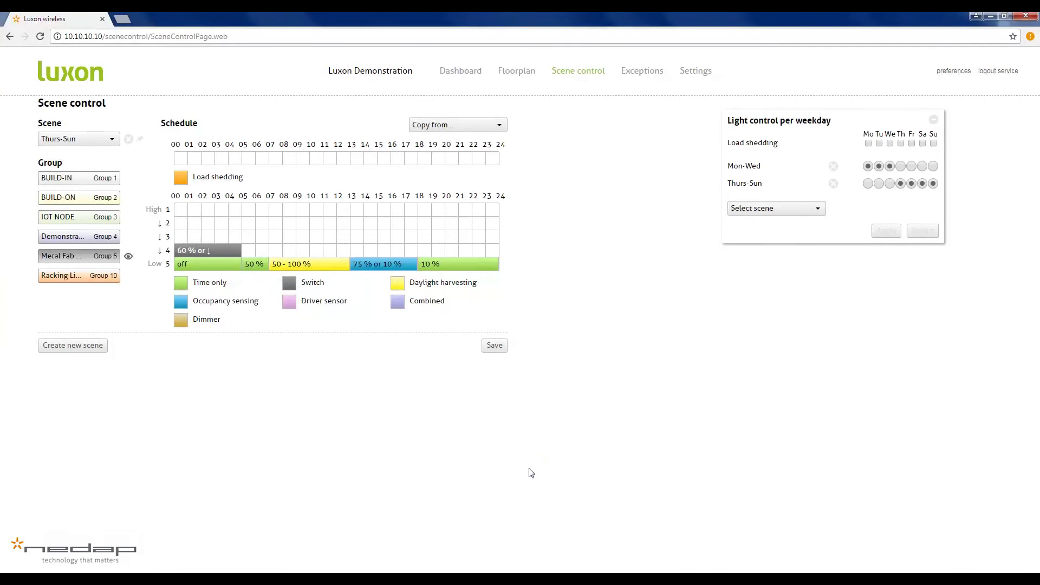
# - Copy the Metal Fab Area - Group 5 schedule into Group 10 of the Thurs-Sun scene
pyautogui.click(55, 277)
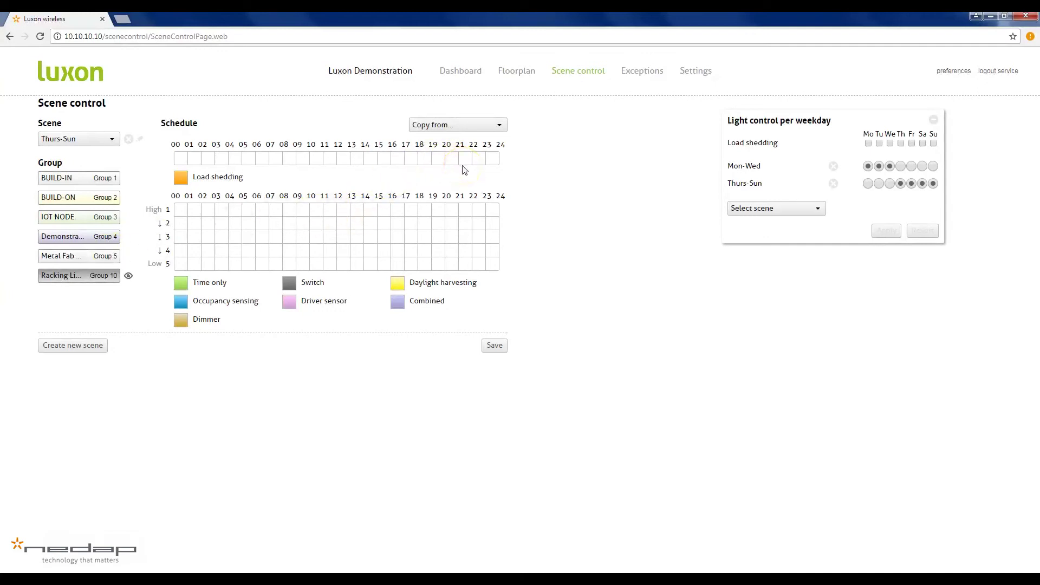
pyautogui.click(494, 126)
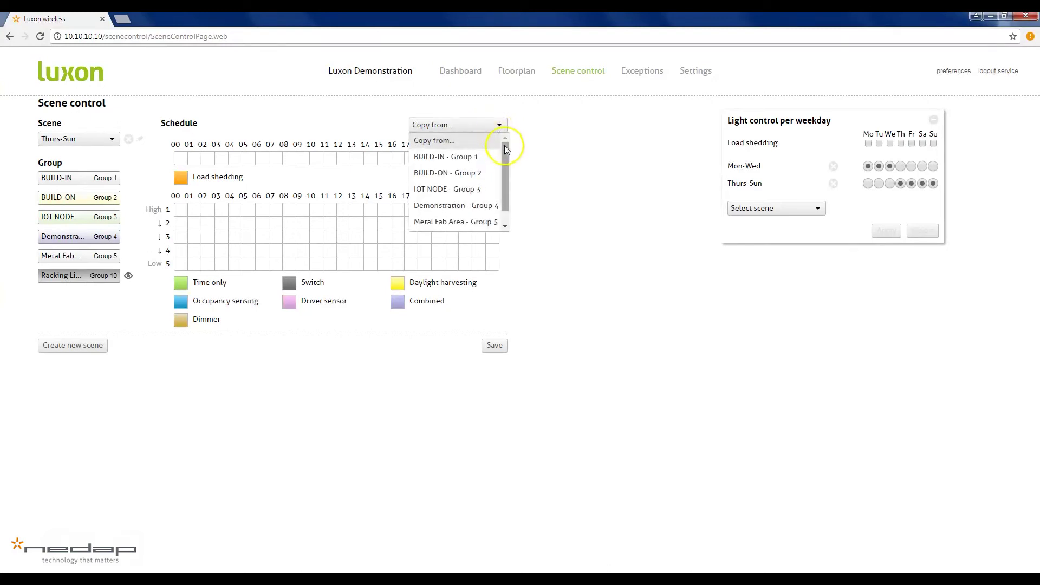
pyautogui.moveTo(506, 151); pyautogui.dragTo(509, 178)
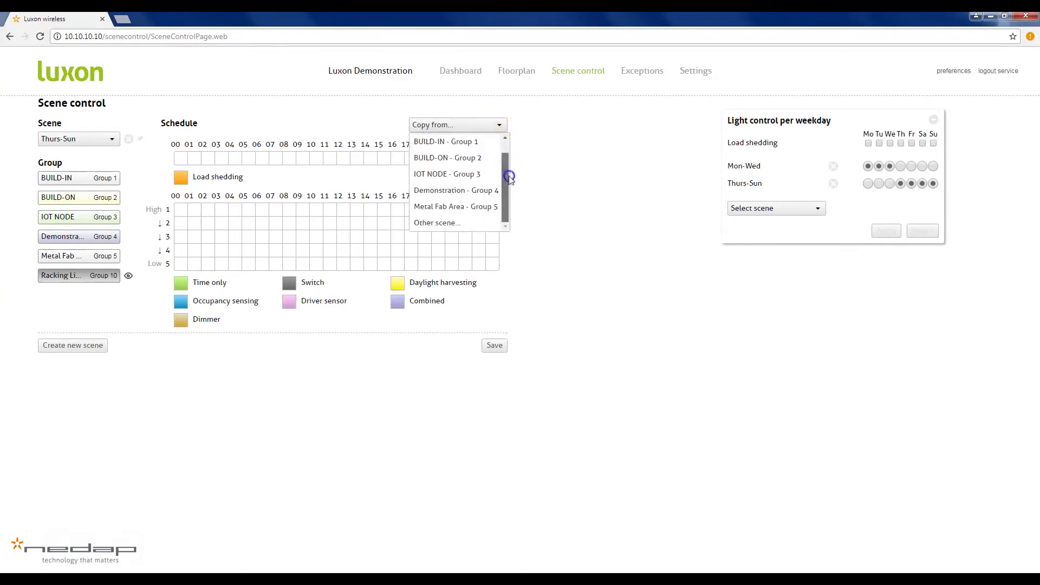
pyautogui.click(455, 208)
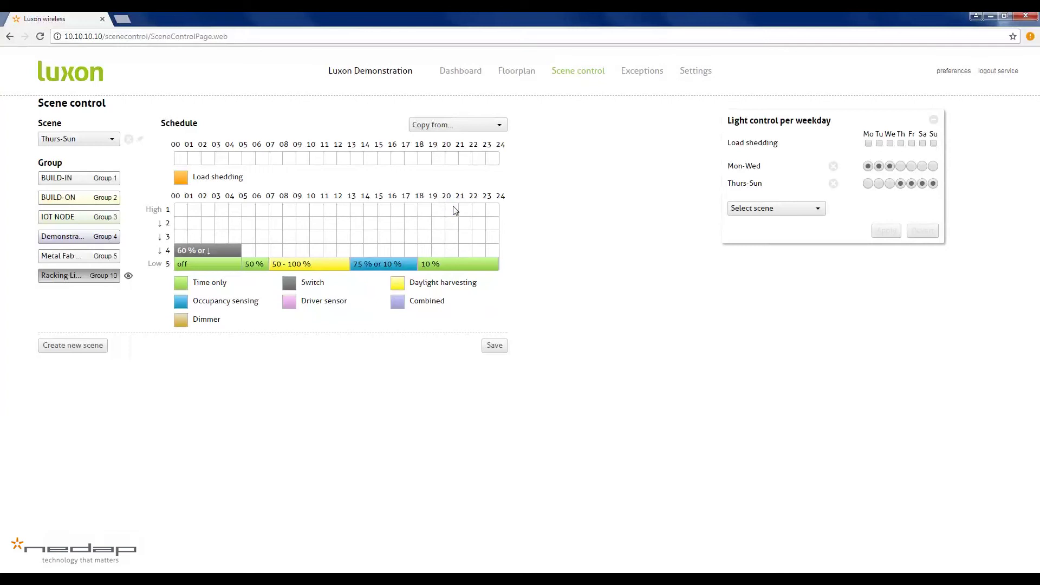
# - Set Group 10's 00:00 to 05:00 Time only behaviour to a fixed power level of 10 % and apply it
pyautogui.click(202, 265)
pyautogui.click(509, 274)
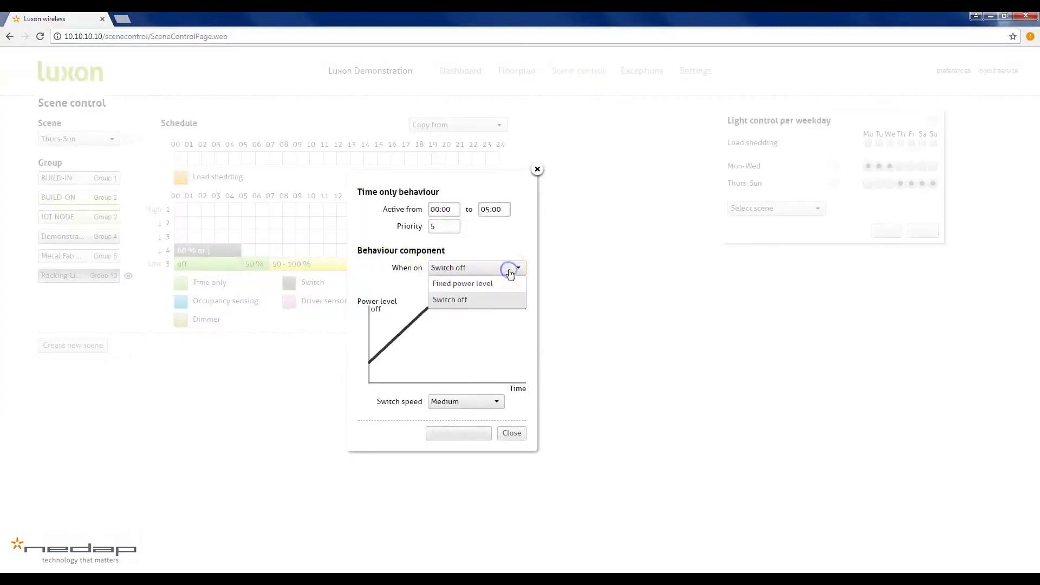
pyautogui.click(501, 286)
pyautogui.click(518, 290)
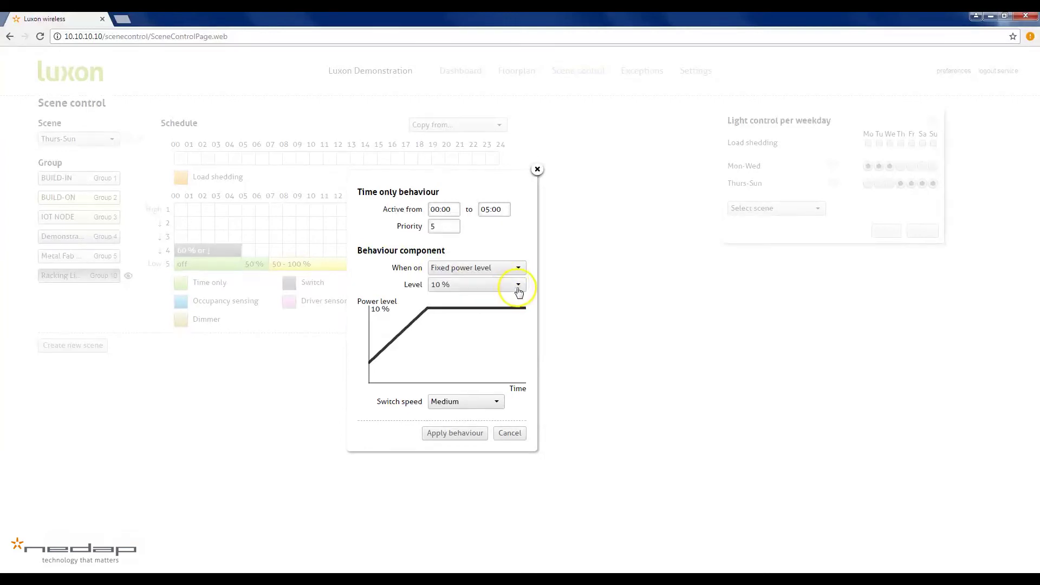
pyautogui.click(466, 439)
pyautogui.click(467, 436)
# - Set the When on level of Group 10's 00:00 to 05:00 Switch behaviour to 80 % and apply it
pyautogui.click(233, 239)
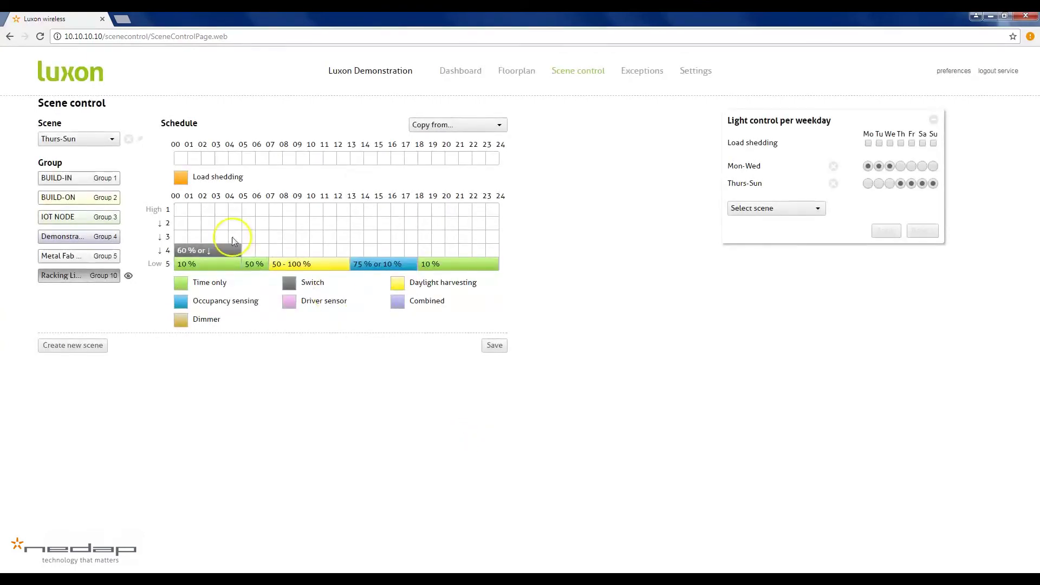
pyautogui.doubleClick(223, 243)
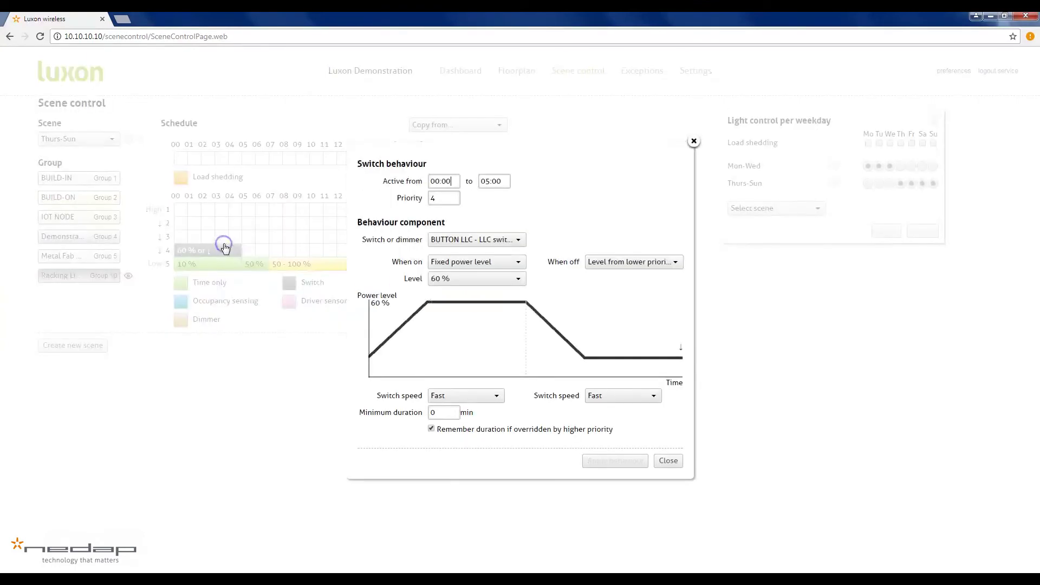
pyautogui.click(519, 278)
pyautogui.moveTo(521, 325); pyautogui.dragTo(482, 357)
pyautogui.click(482, 357)
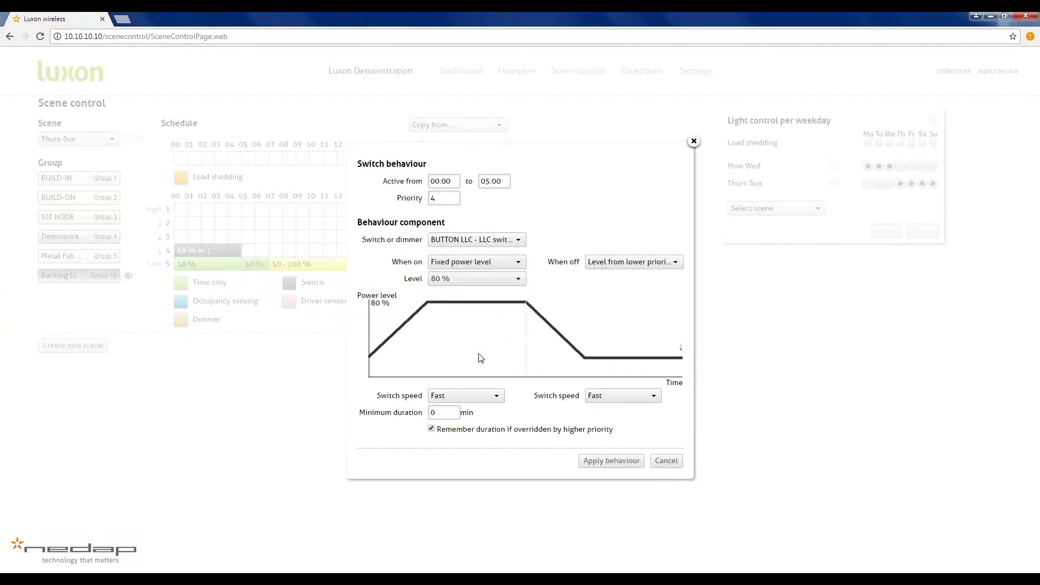
pyautogui.click(609, 463)
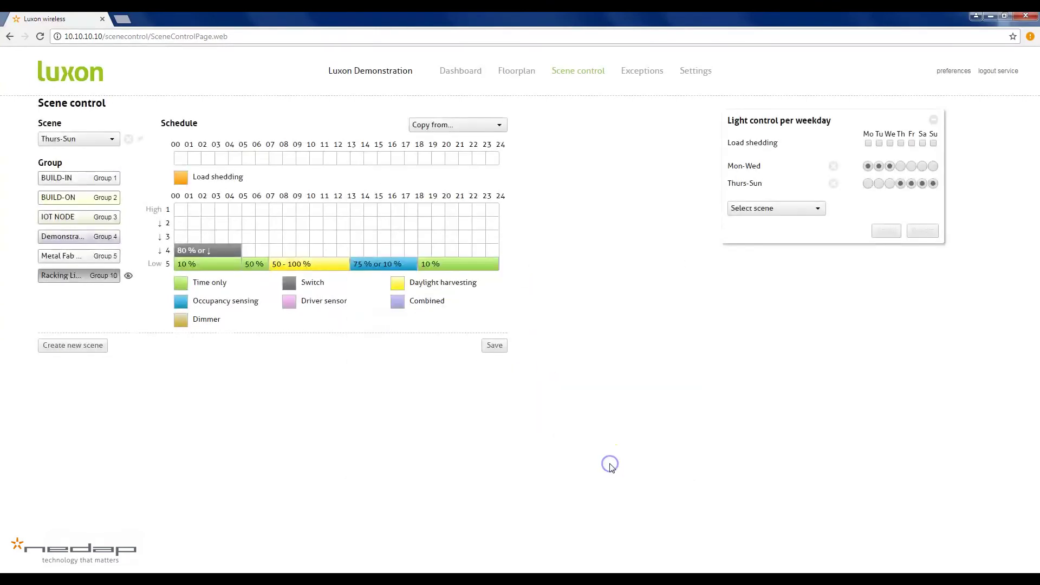
# - Set the Time only behaviour from 18:00 to 23:59 to Switch off and apply it
pyautogui.click(463, 264)
pyautogui.click(579, 270)
pyautogui.click(563, 300)
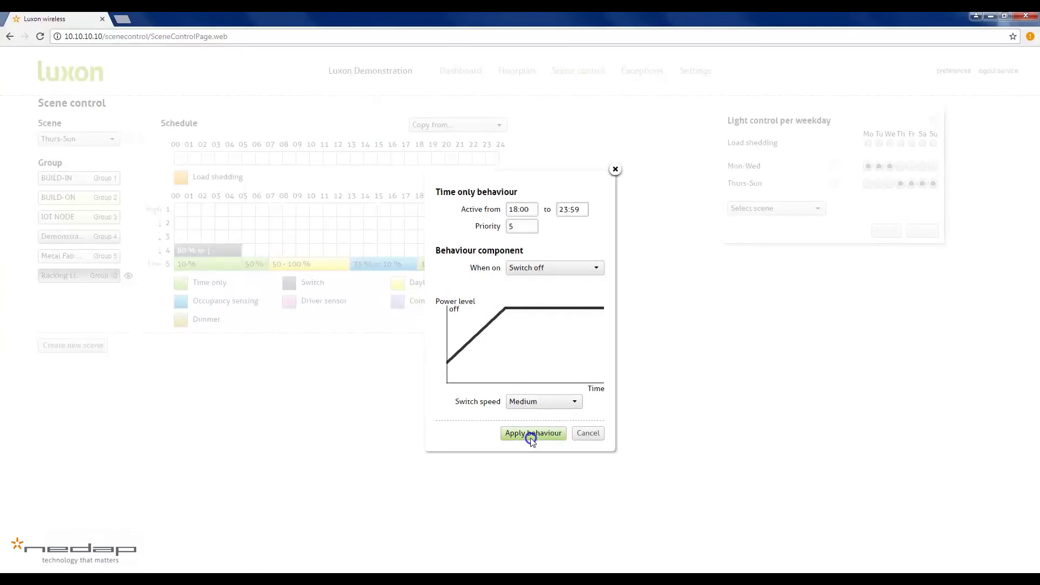
pyautogui.click(531, 433)
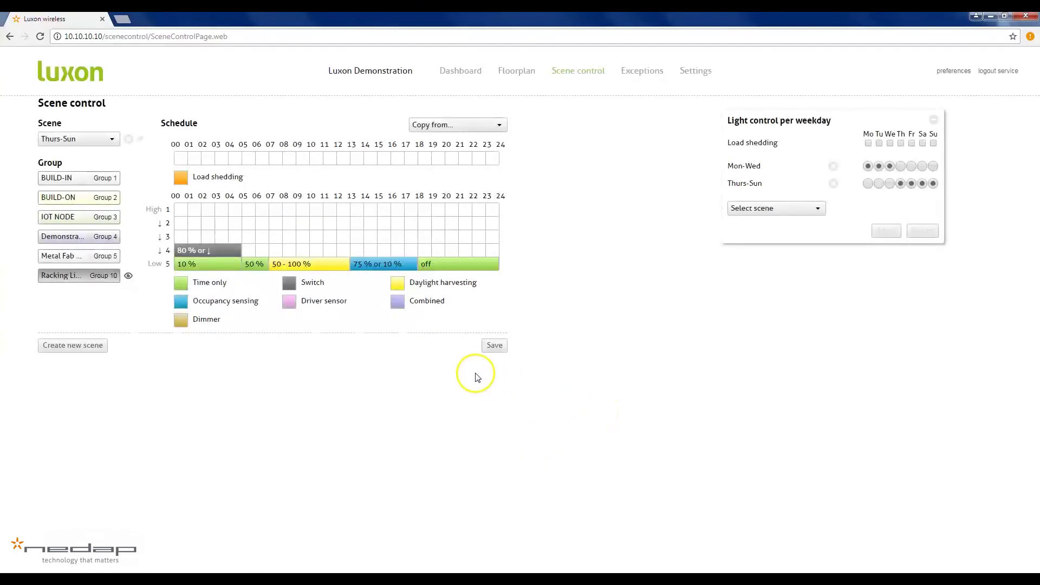
# - Add a priority 4 Switch behaviour for 18:00 to 23:59 with When on at 80 % and When off at Level from lower priority, and save
pyautogui.moveTo(292, 282); pyautogui.dragTo(427, 251)
pyautogui.click(468, 249)
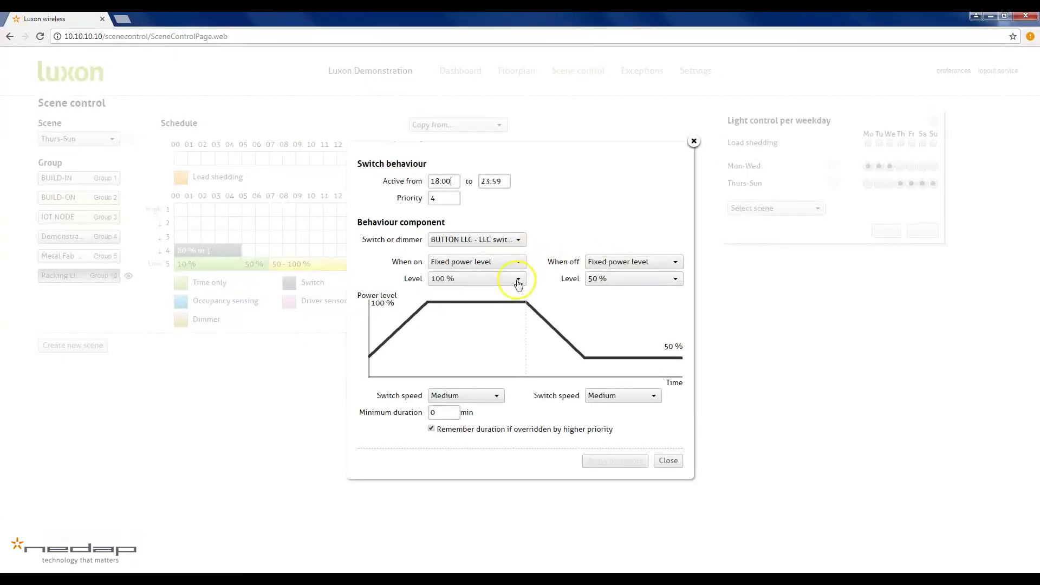
pyautogui.click(517, 278)
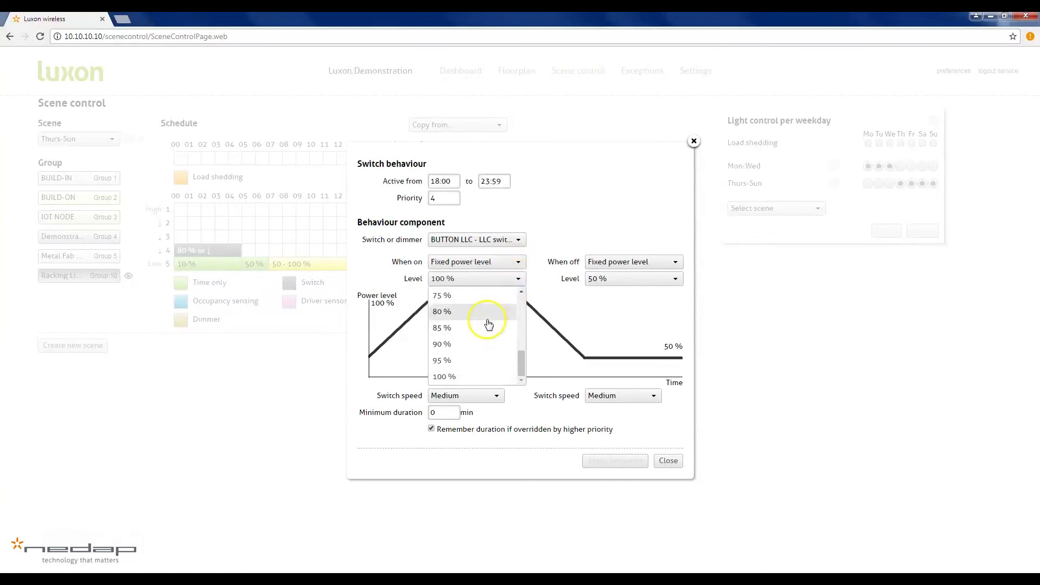
pyautogui.click(500, 317)
pyautogui.click(676, 262)
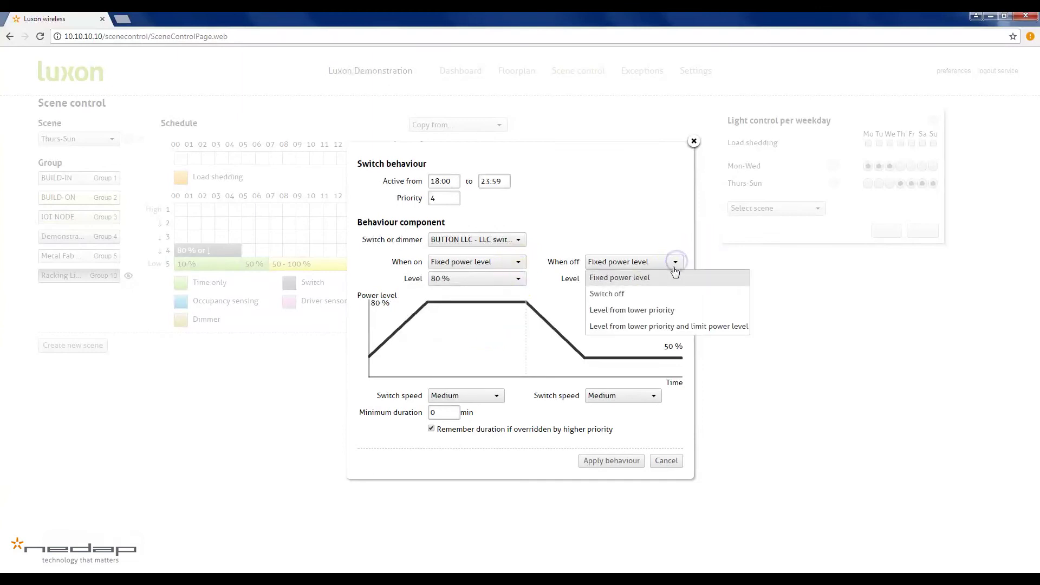
pyautogui.click(651, 314)
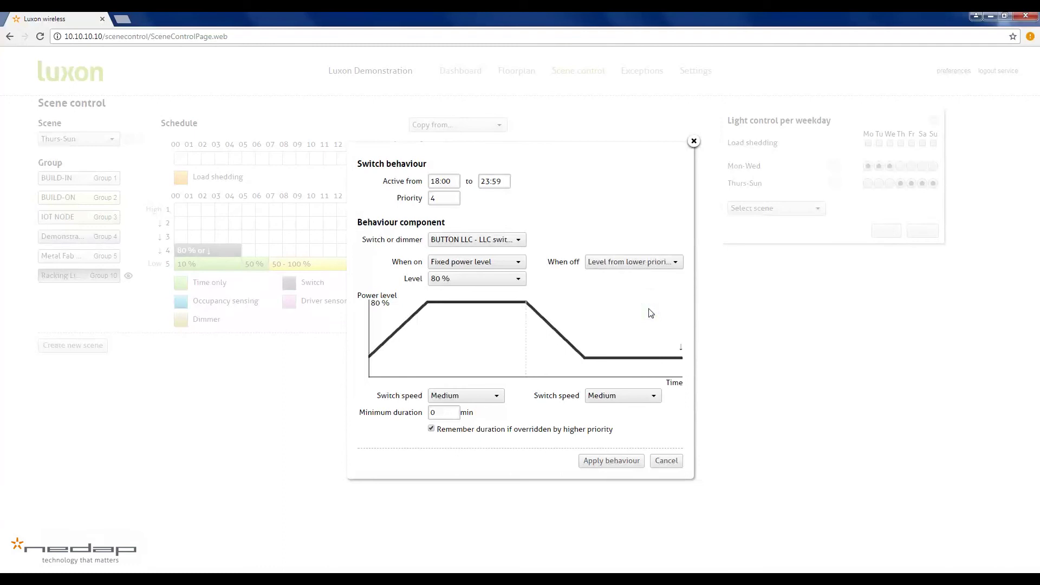
pyautogui.click(614, 462)
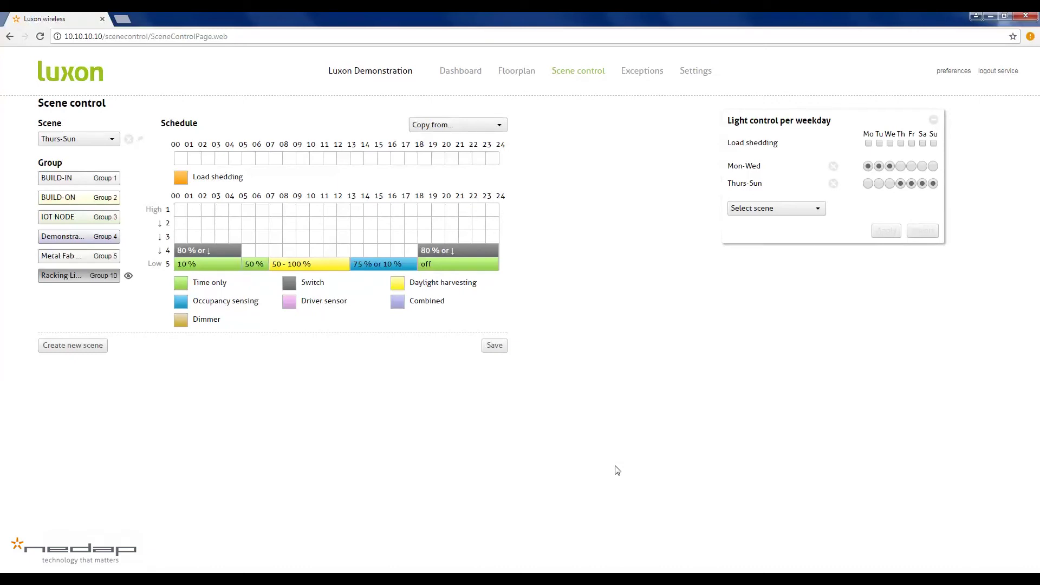
pyautogui.click(492, 346)
pyautogui.click(491, 345)
# - Assign Monday, Tuesday and Wednesday to the Thurs-Sun scene in the weekday light control and apply it
pyautogui.click(890, 184)
pyautogui.click(868, 183)
pyautogui.click(879, 183)
pyautogui.click(887, 232)
pyautogui.click(905, 267)
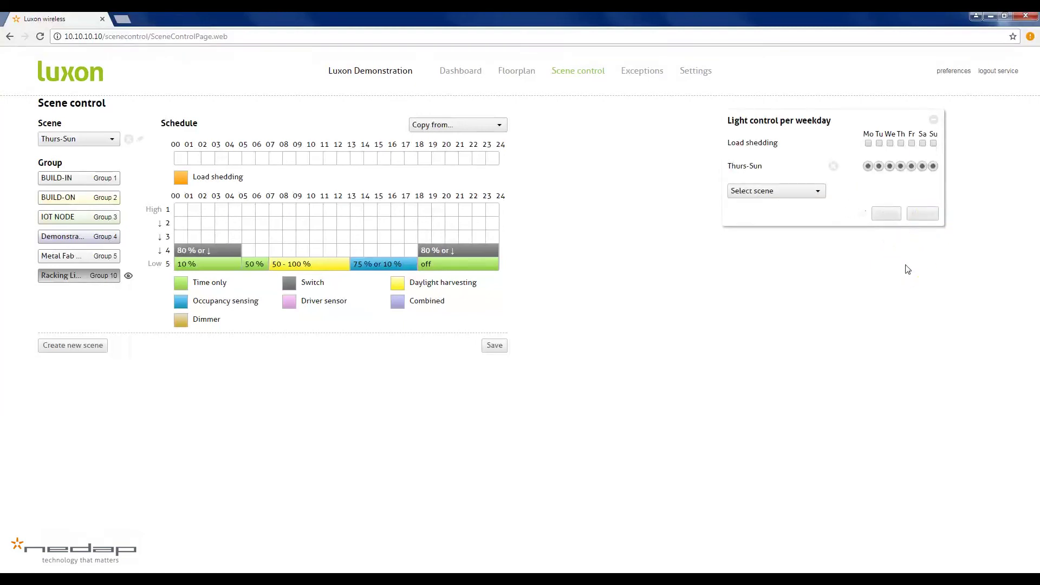
# - Add the Mon-Wed scene to the weekday light control, assign it to Monday, Tuesday and Wednesday, and apply
pyautogui.click(817, 192)
pyautogui.click(818, 193)
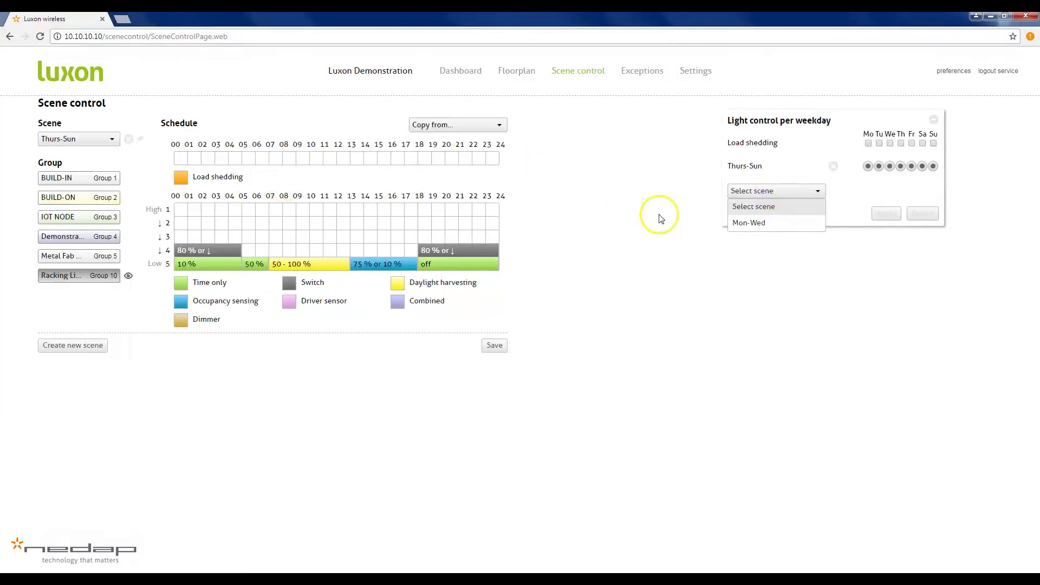
pyautogui.click(743, 223)
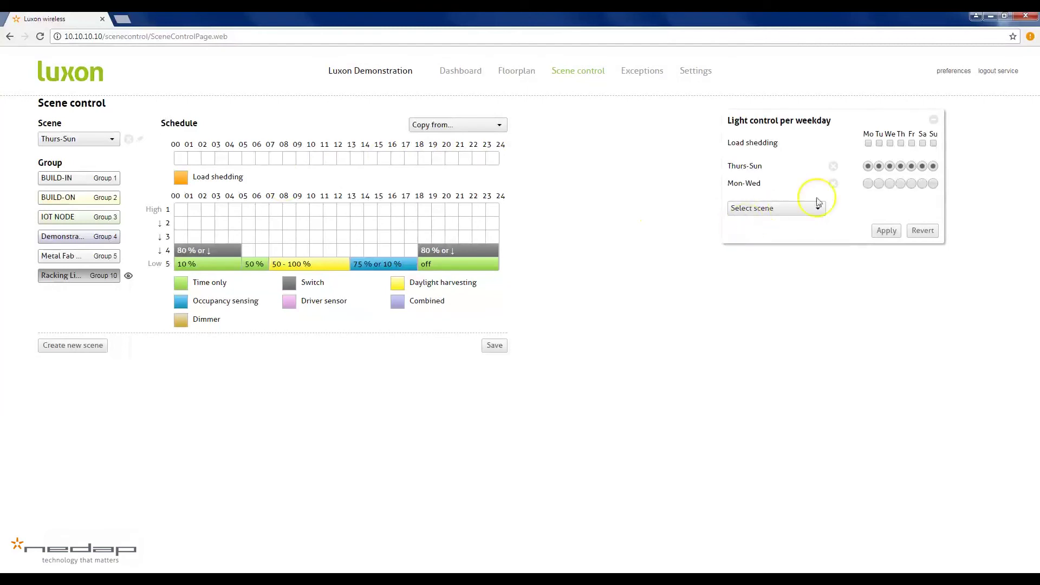
pyautogui.click(869, 184)
pyautogui.click(812, 207)
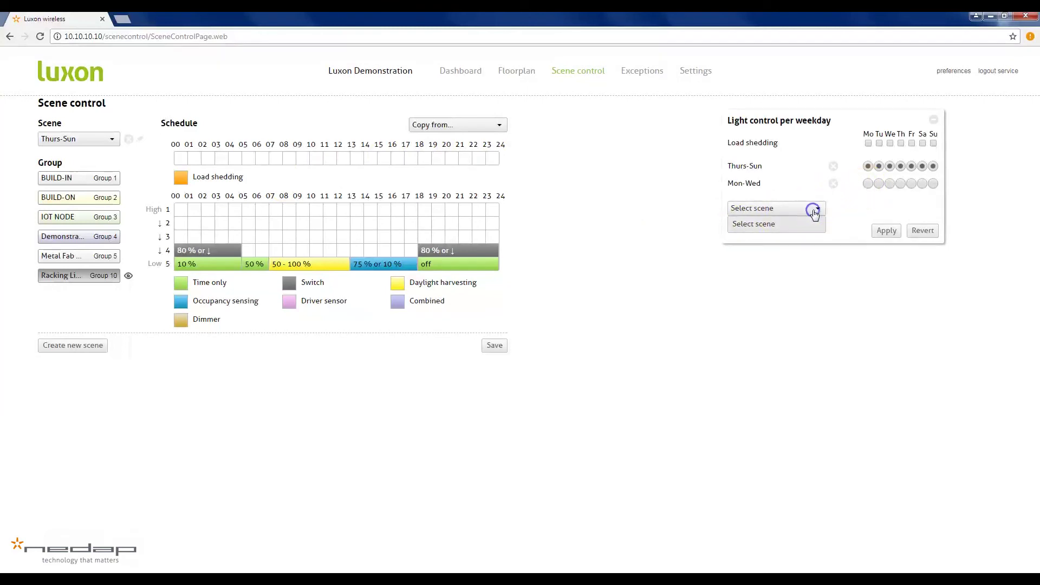
pyautogui.click(813, 209)
pyautogui.click(867, 183)
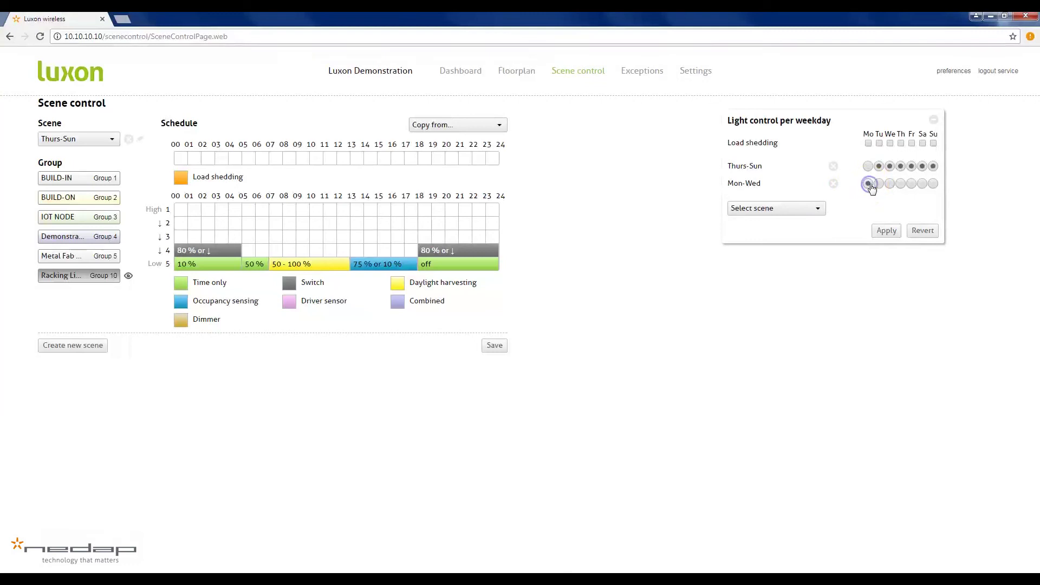
pyautogui.click(879, 184)
pyautogui.click(890, 183)
pyautogui.click(887, 231)
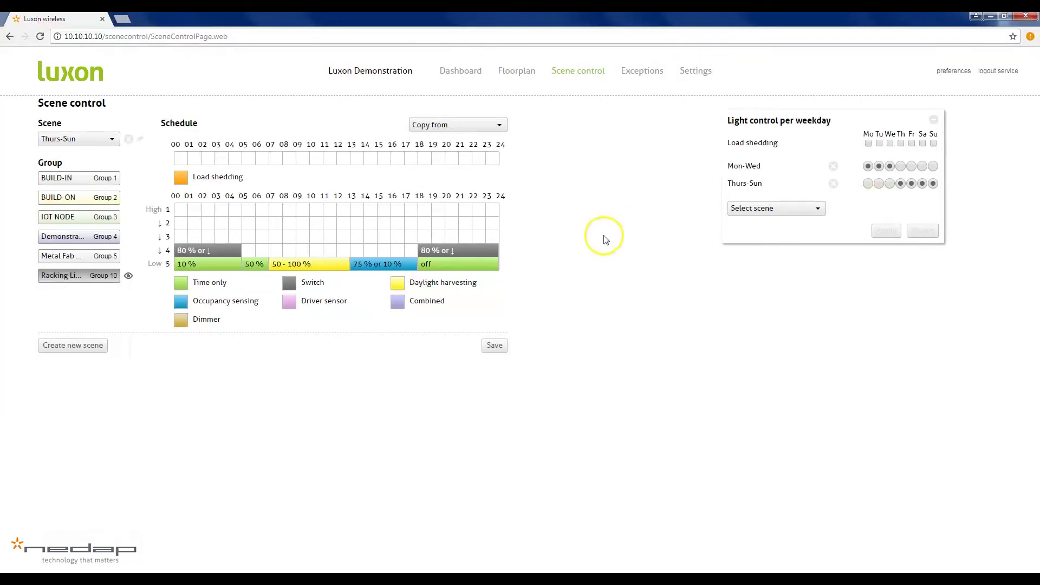
# - Open the calendar of lighting exceptions
pyautogui.click(639, 76)
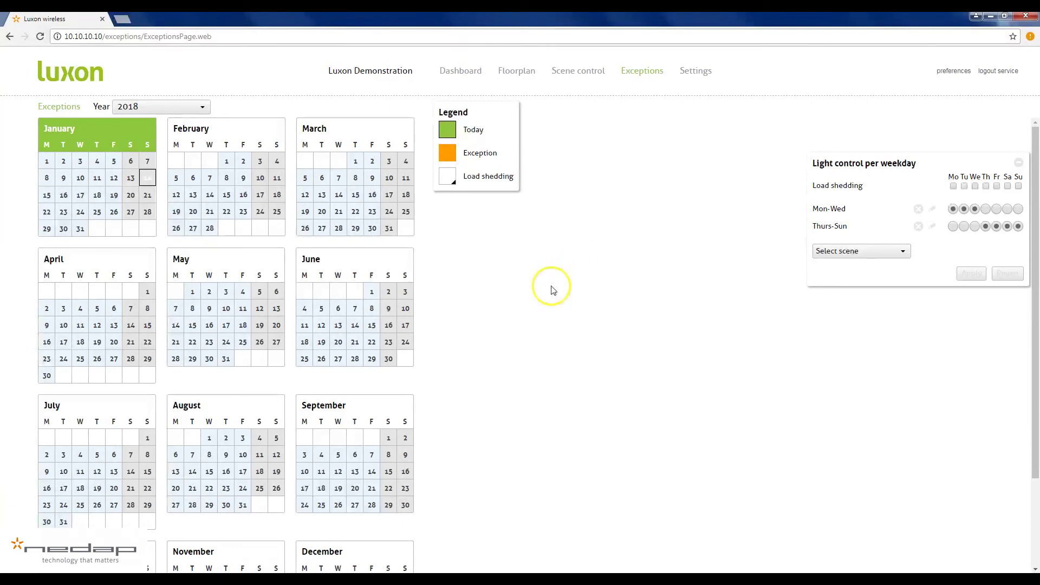
# - Assign the Mon-Wed scene as an exception on 5 June 2018, and remove that exception again
pyautogui.click(321, 314)
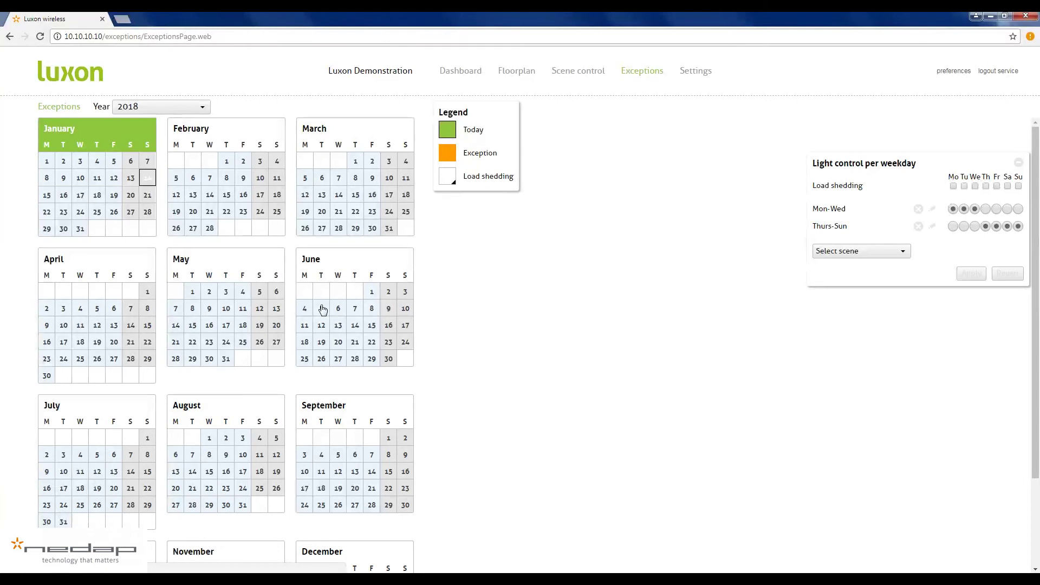
pyautogui.click(323, 309)
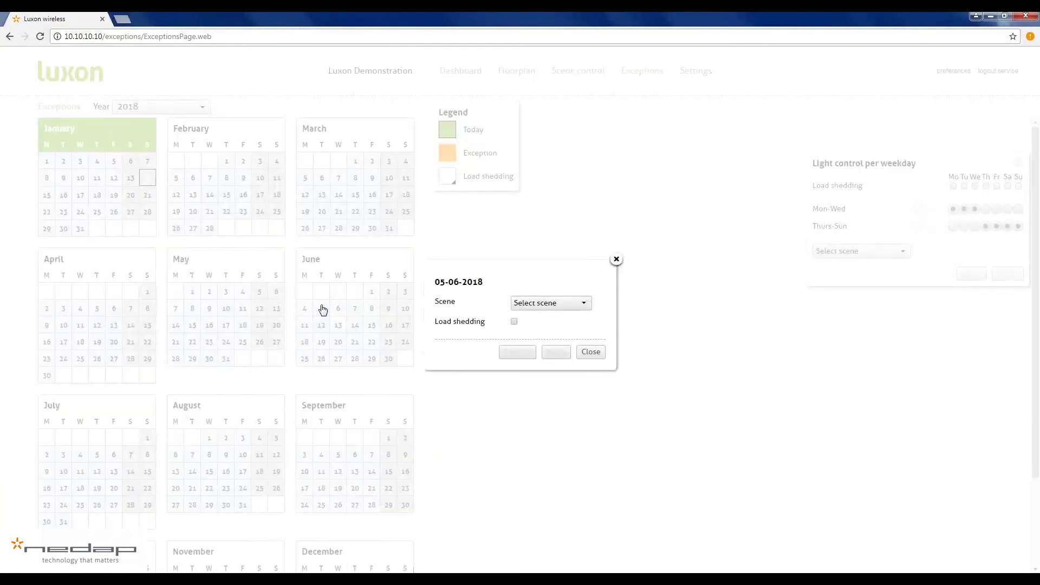
pyautogui.click(615, 350)
pyautogui.click(585, 304)
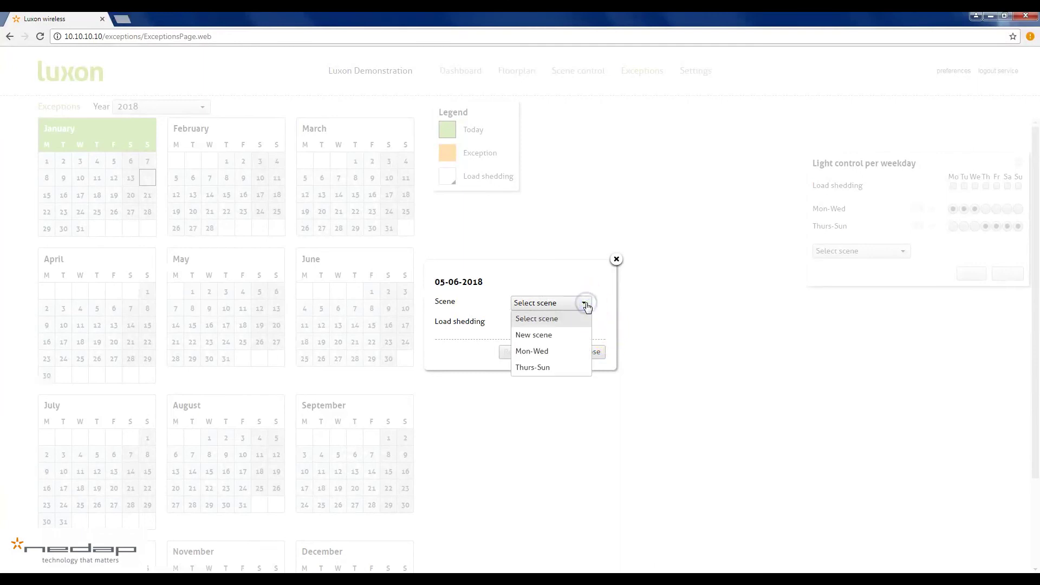
pyautogui.click(557, 356)
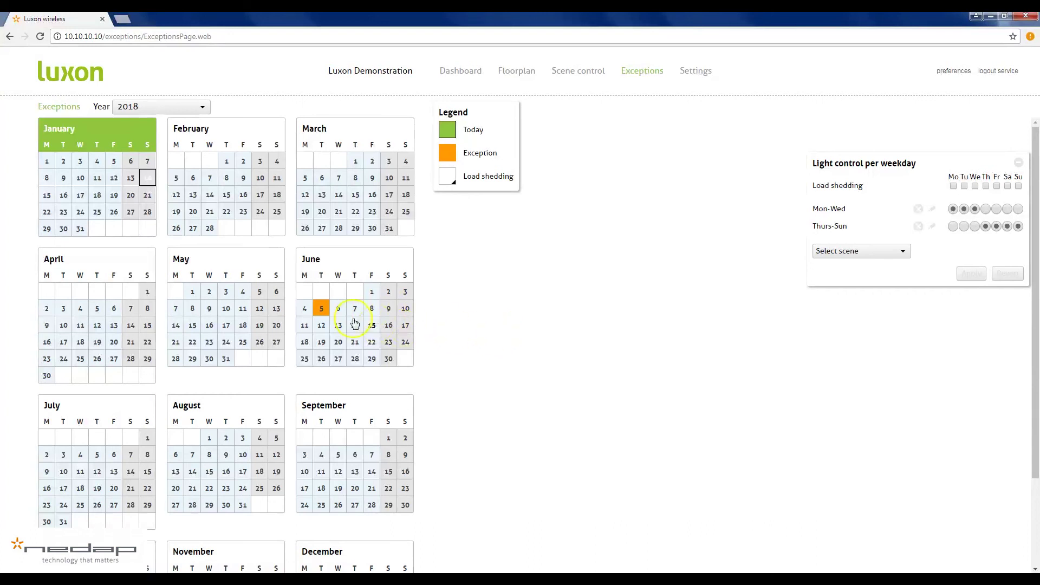
pyautogui.click(321, 309)
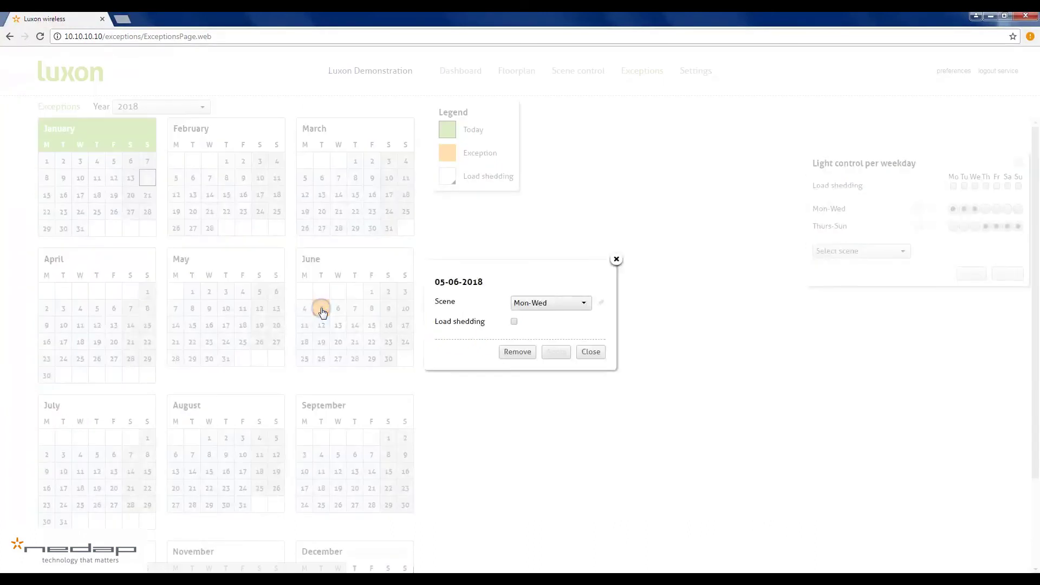
pyautogui.click(517, 352)
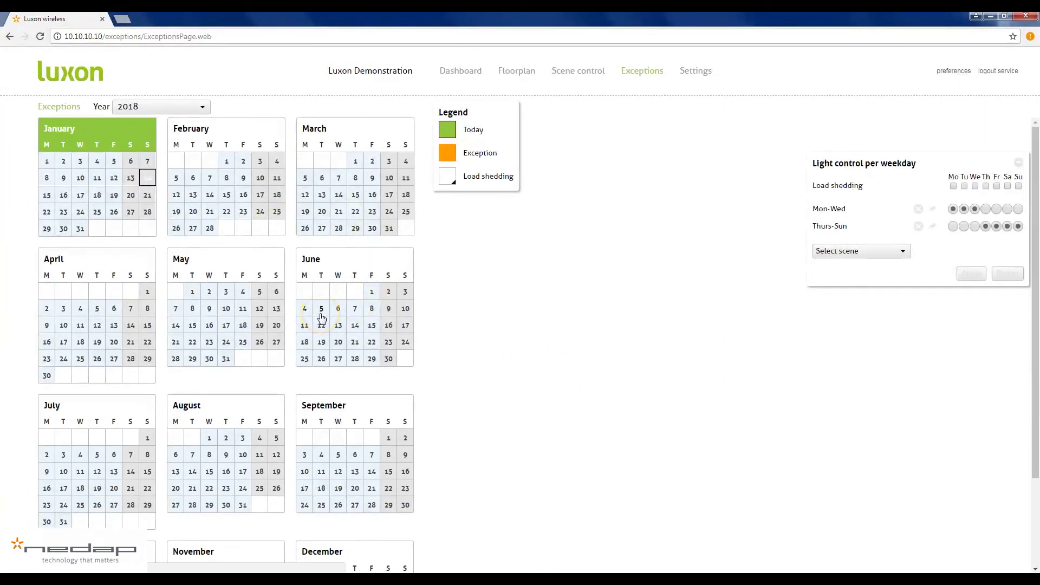
pyautogui.click(196, 107)
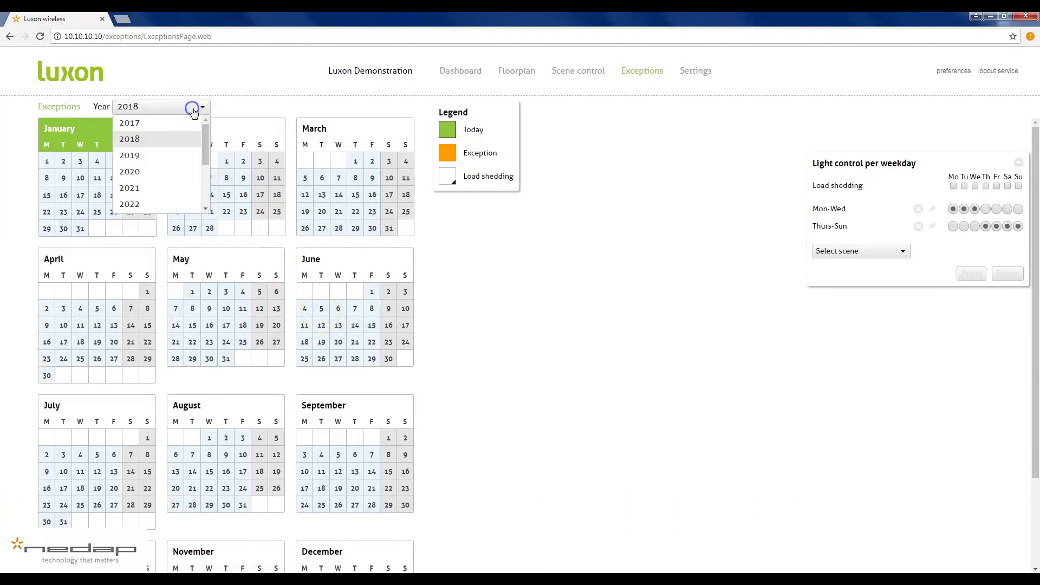
pyautogui.moveTo(203, 142); pyautogui.dragTo(202, 193)
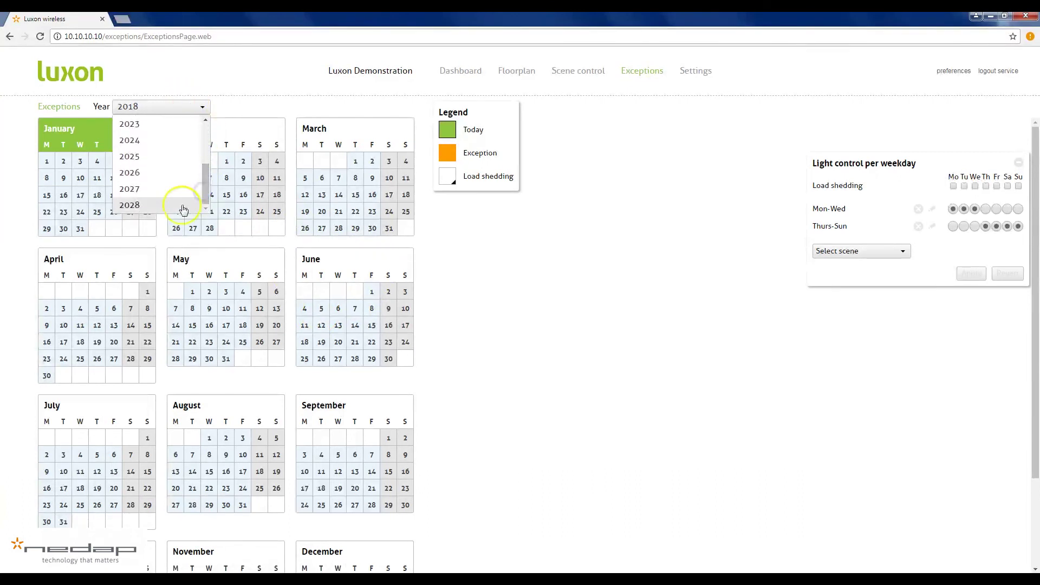
pyautogui.click(205, 195)
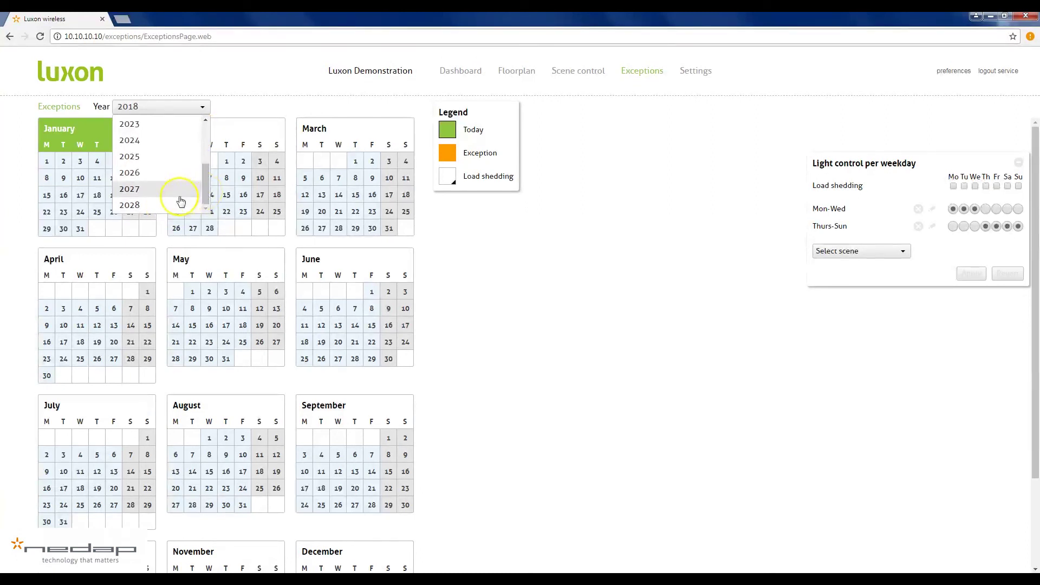
pyautogui.click(210, 191)
pyautogui.click(491, 360)
# - Create an exception for 25 December 2018 that uses the Mon-Wed scene and apply it
pyautogui.scroll(-1, 496, 367)
pyautogui.scroll(-1, 496, 368)
pyautogui.click(322, 538)
pyautogui.click(573, 308)
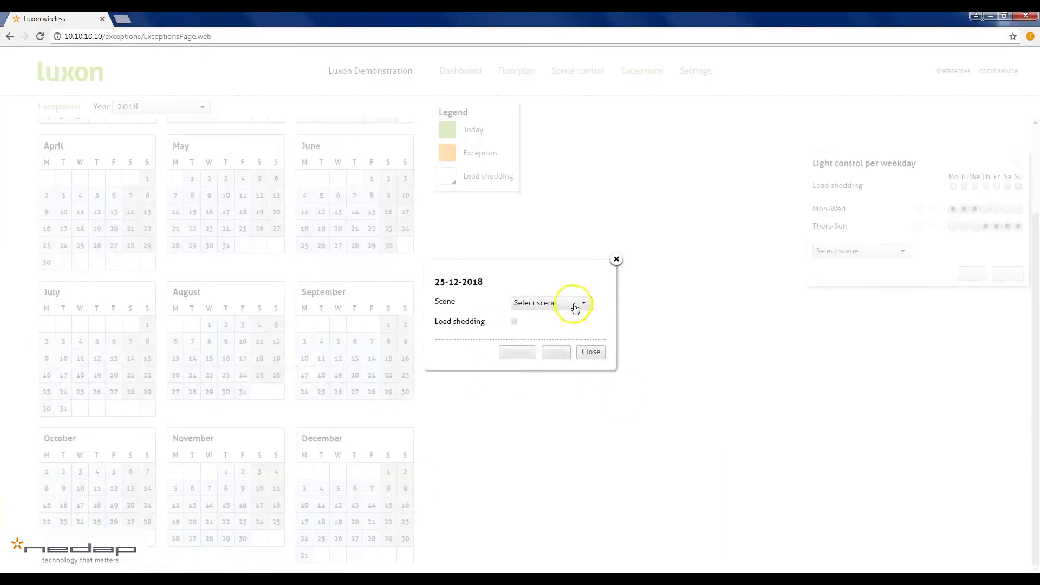
pyautogui.click(555, 349)
pyautogui.click(553, 352)
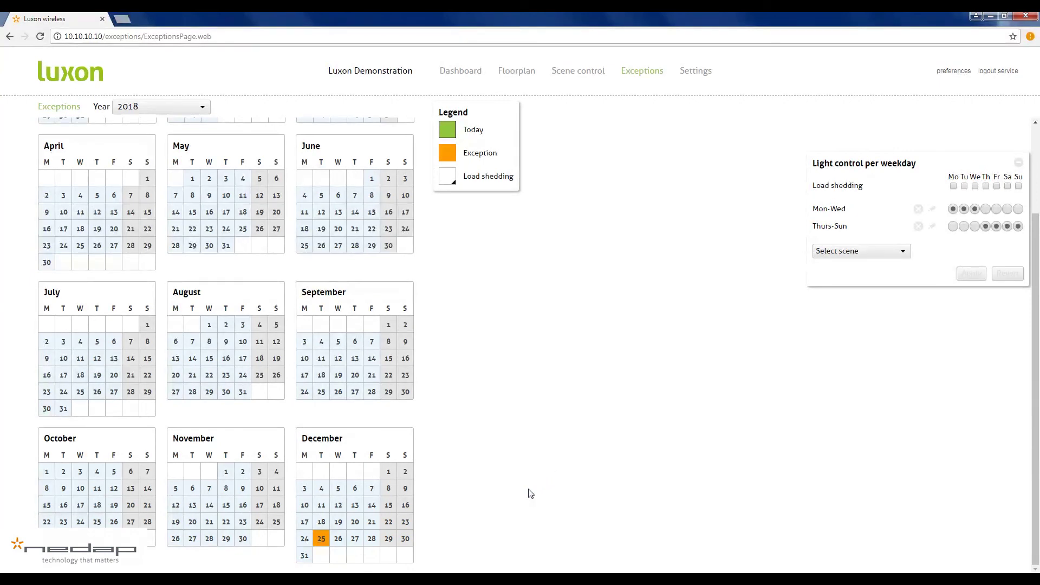
# - Return to the dashboard and review the current status of energy usage, fixtures, sensors and the LLC, closing the overview when done
pyautogui.click(651, 237)
pyautogui.click(614, 287)
pyautogui.click(468, 76)
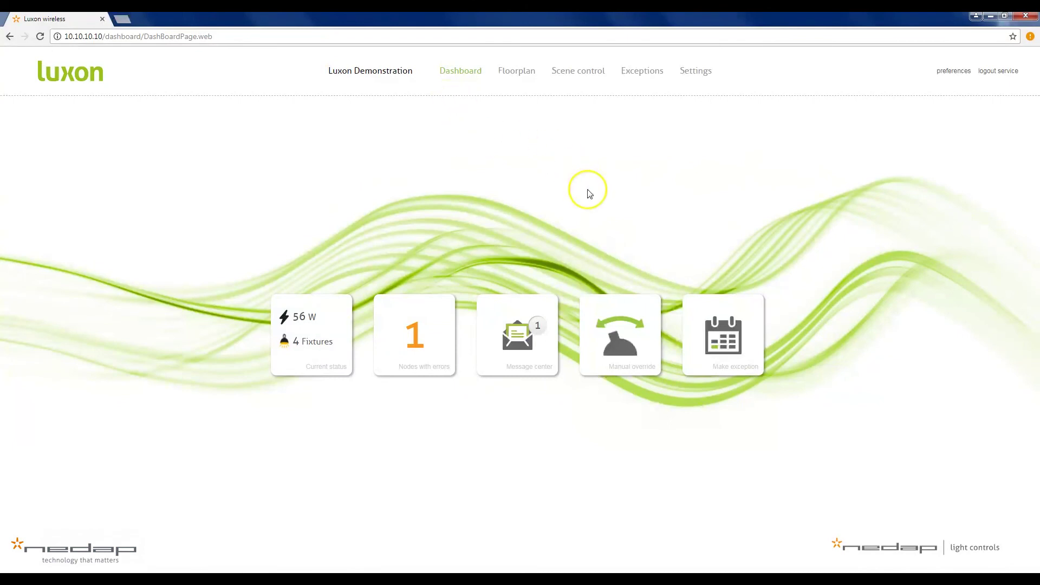
pyautogui.click(322, 347)
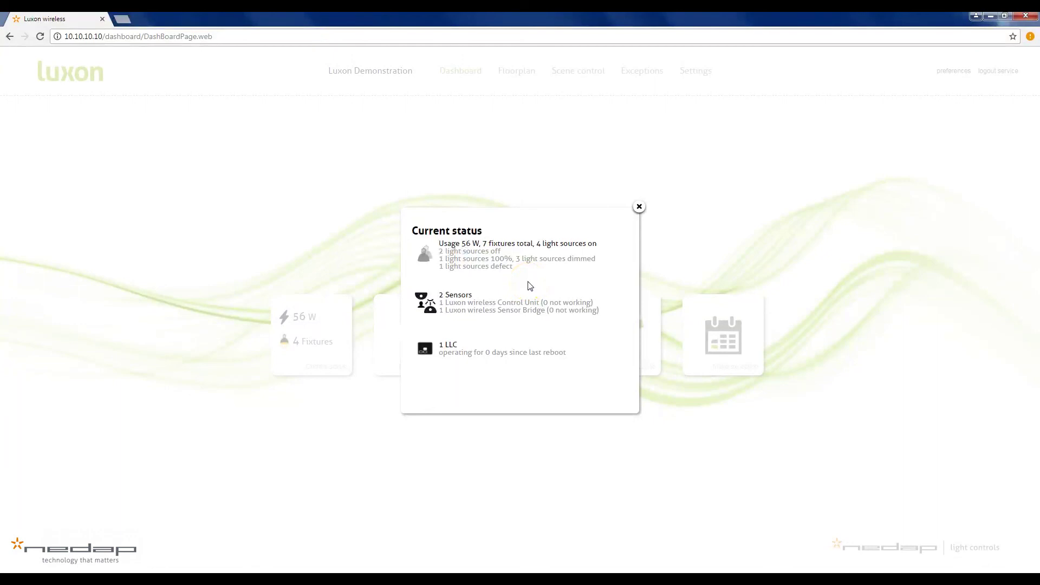
pyautogui.click(639, 206)
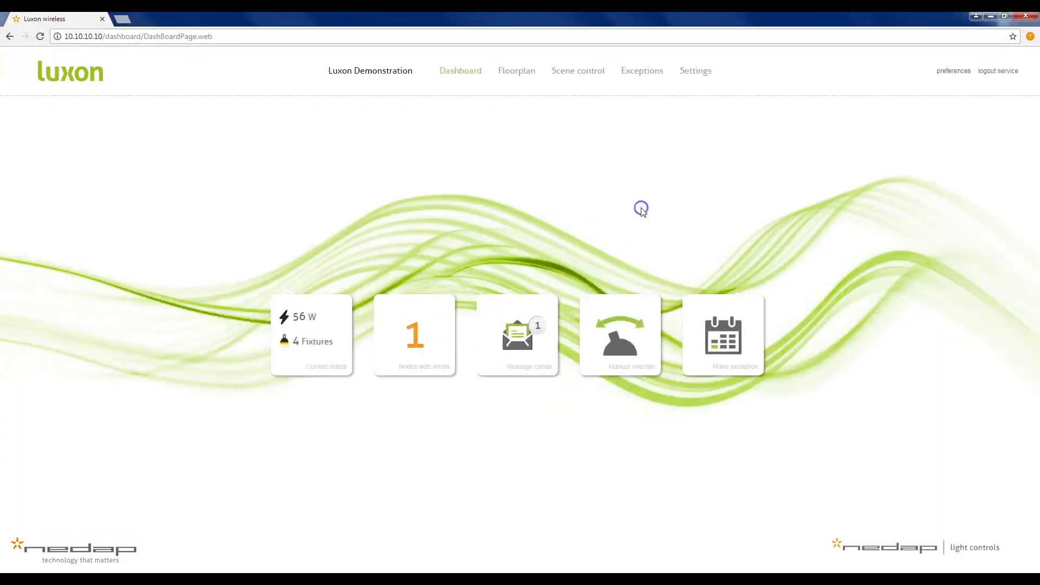
# - Locate the nodes with errors on the floorplan, inspect the details of the faulty racking light, and return to the dashboard
pyautogui.click(432, 345)
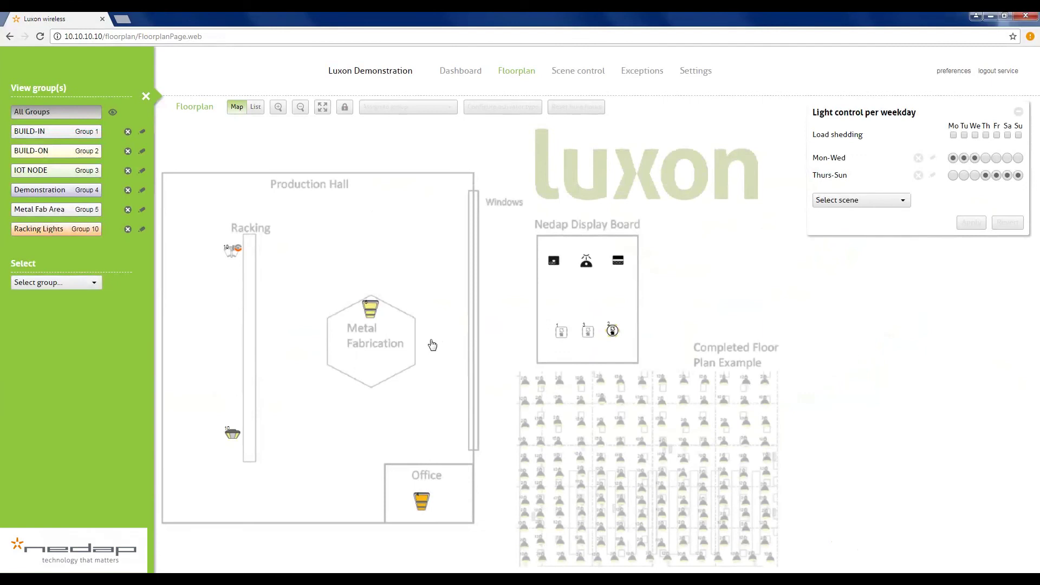
pyautogui.click(234, 250)
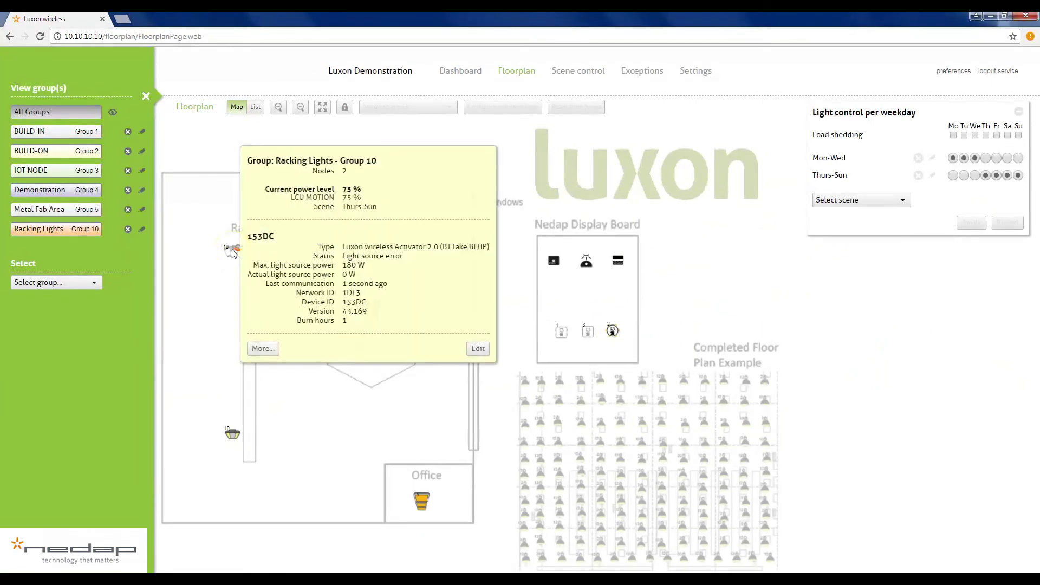
pyautogui.click(473, 72)
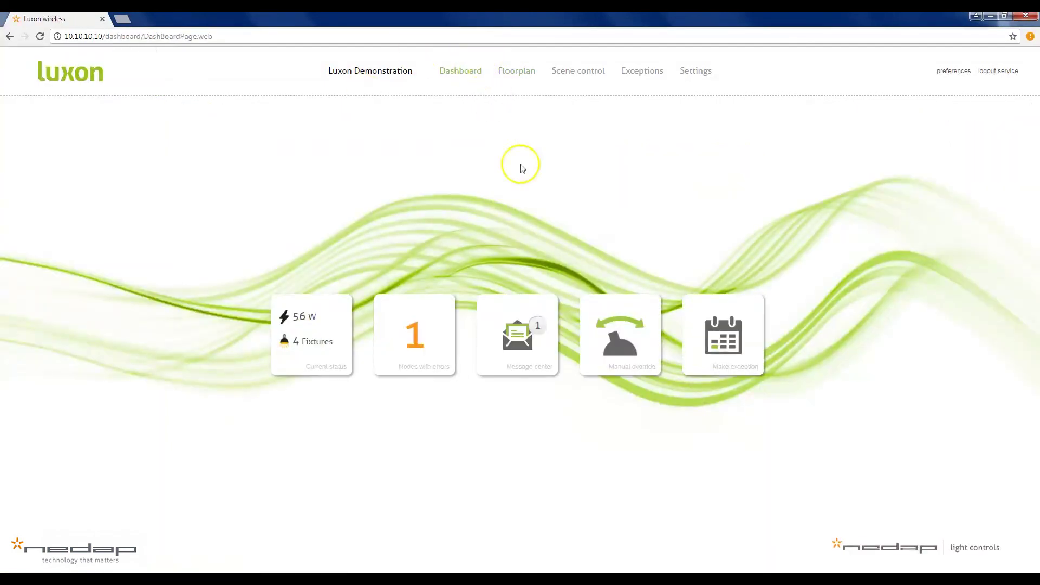
# - Read the error message in the message center, including its device ID, and close the message center
pyautogui.click(539, 356)
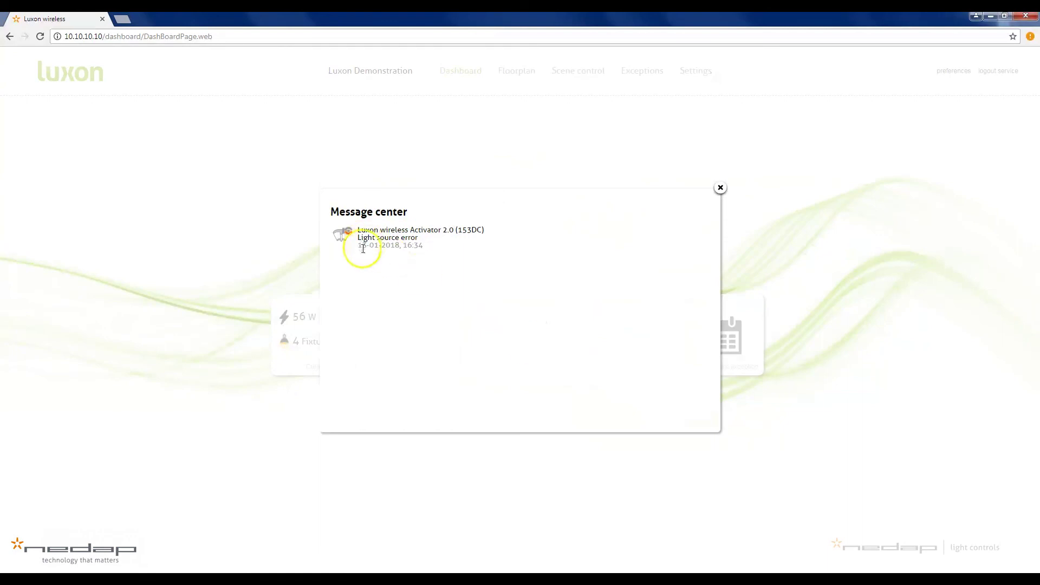
pyautogui.doubleClick(477, 231)
pyautogui.click(721, 190)
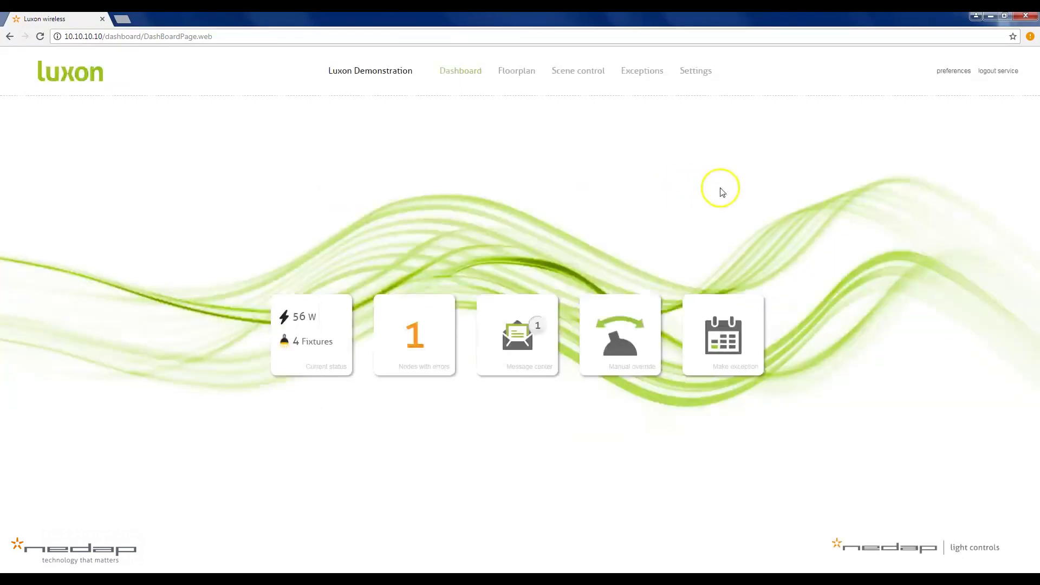
# - Start a manual override rule that sets the Metal Fab Area group to 60% for 2 hours
pyautogui.click(646, 345)
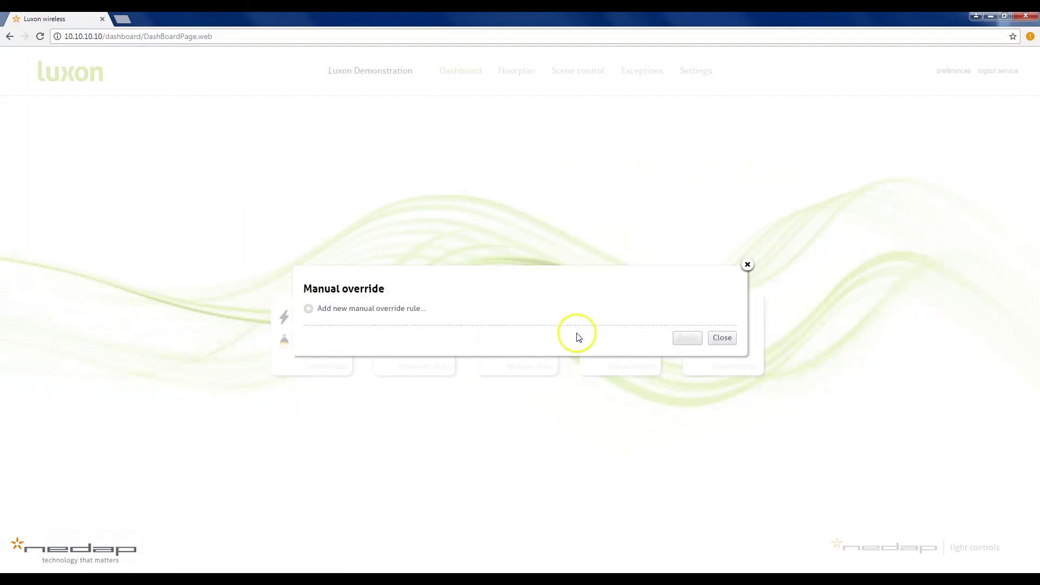
pyautogui.click(308, 310)
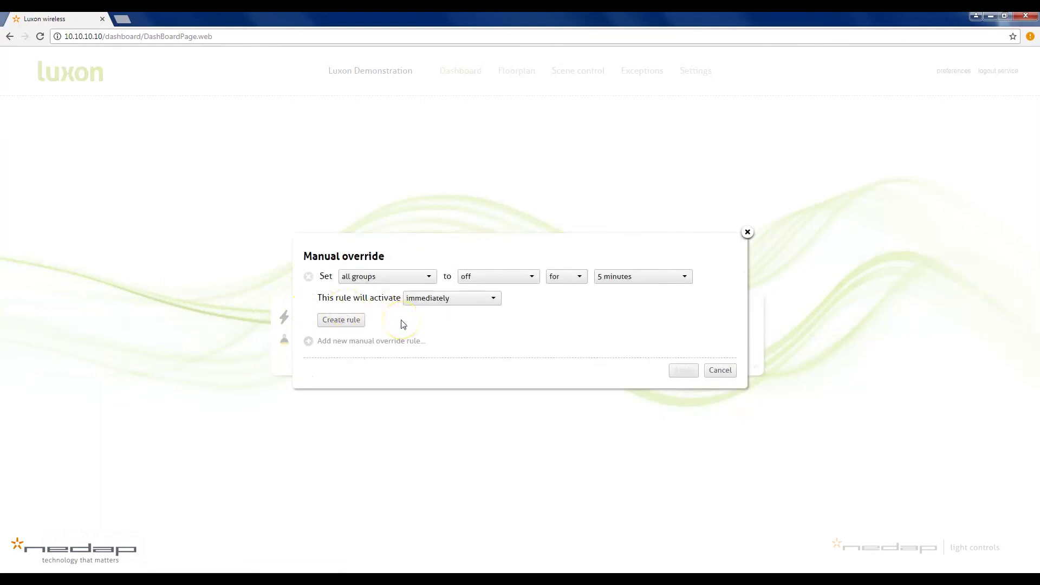
pyautogui.click(424, 282)
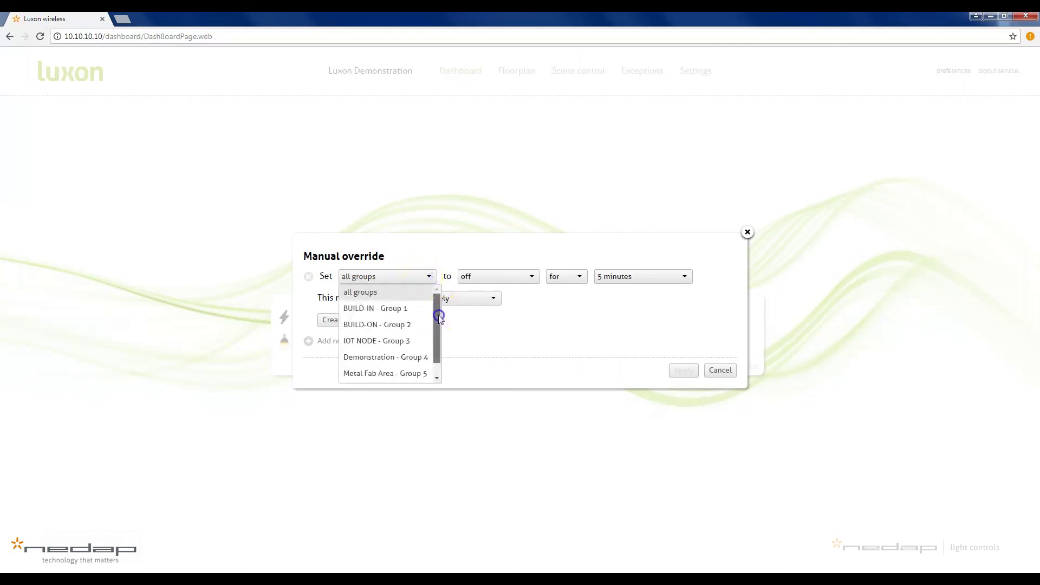
pyautogui.moveTo(439, 317); pyautogui.dragTo(436, 340)
pyautogui.click(404, 357)
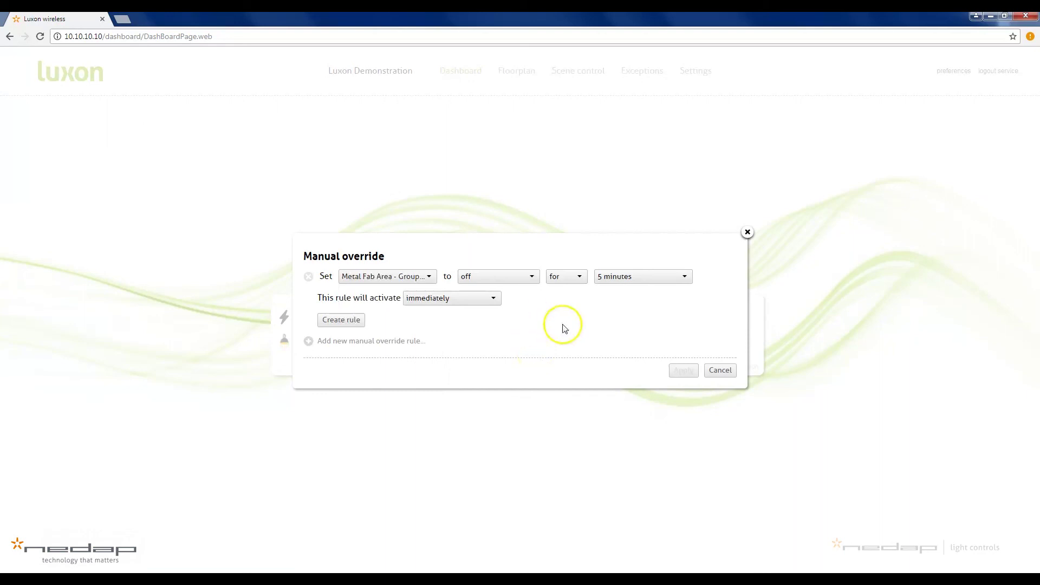
pyautogui.click(531, 280)
pyautogui.moveTo(532, 295); pyautogui.dragTo(531, 329)
pyautogui.click(479, 379)
pyautogui.click(677, 276)
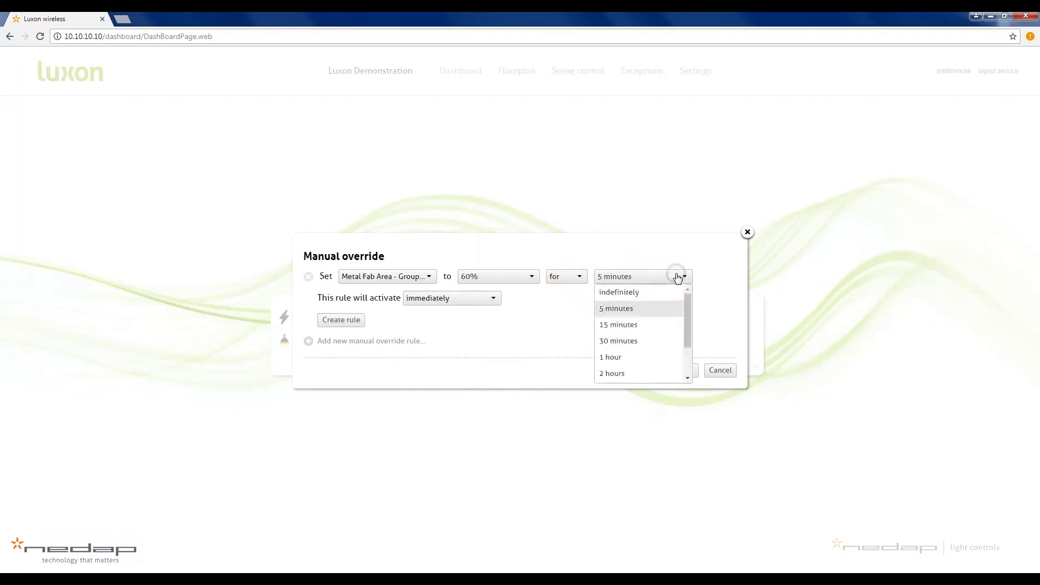
pyautogui.click(635, 380)
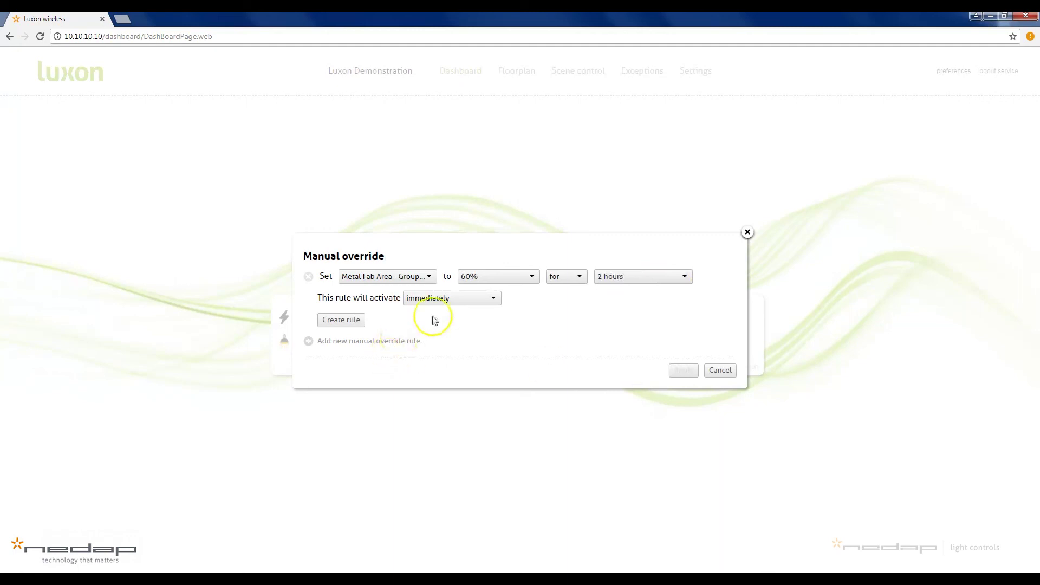
# - Schedule the Metal Fab Area override to activate tomorrow at 17:00 and create the rule
pyautogui.click(501, 298)
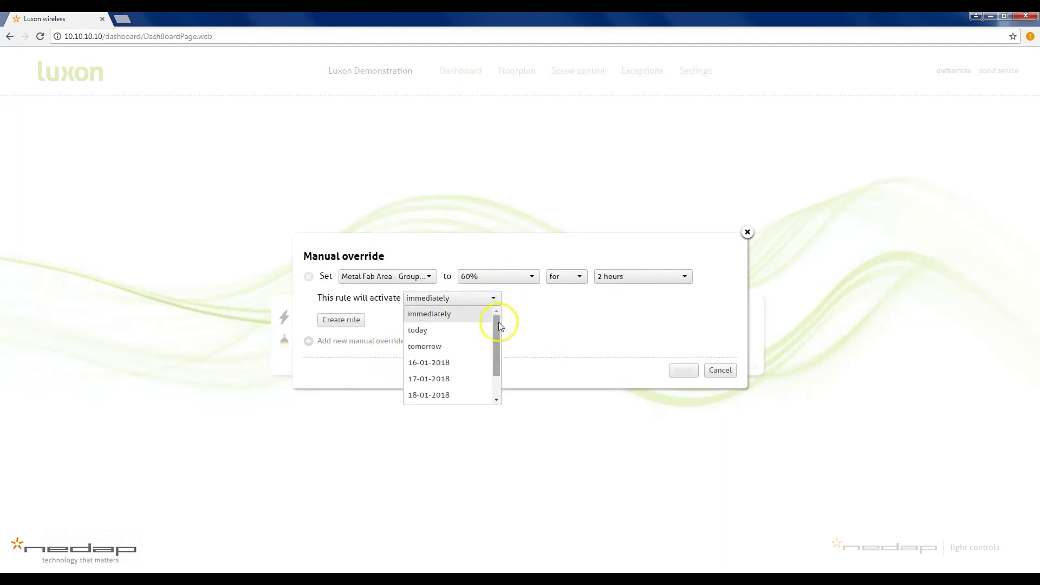
pyautogui.click(436, 353)
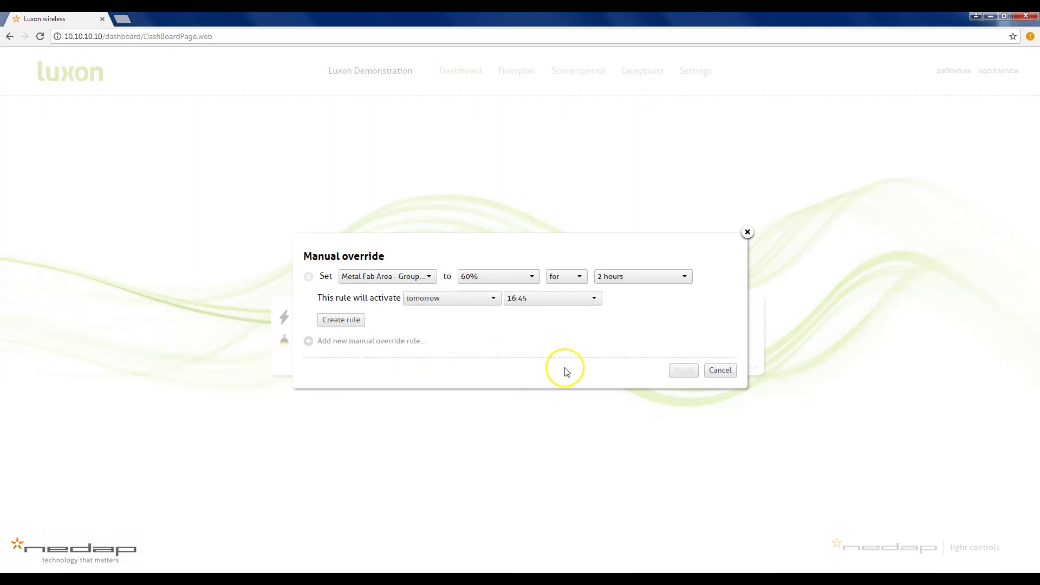
pyautogui.click(591, 302)
pyautogui.moveTo(528, 401)
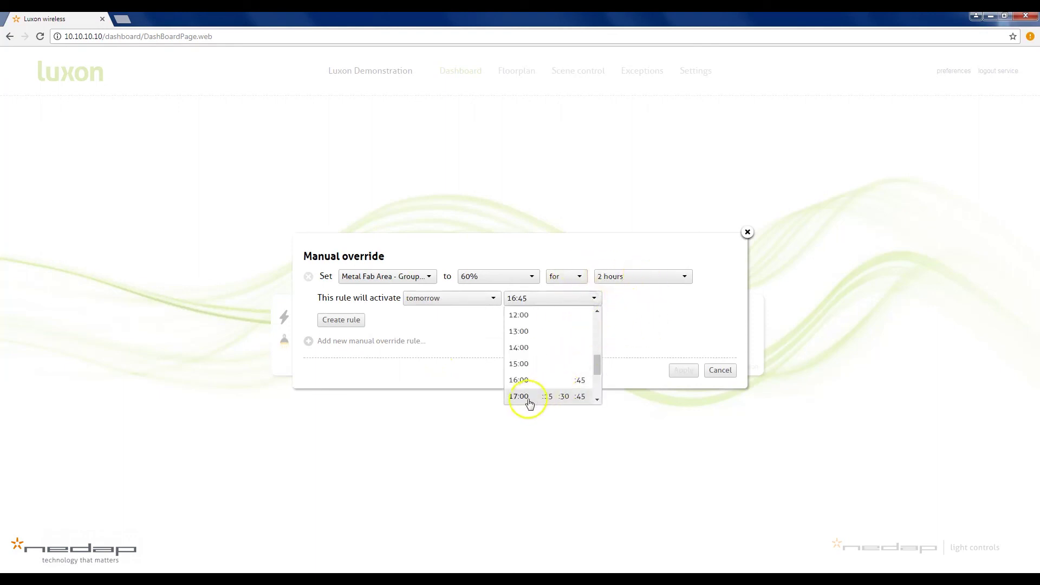
pyautogui.click(521, 400)
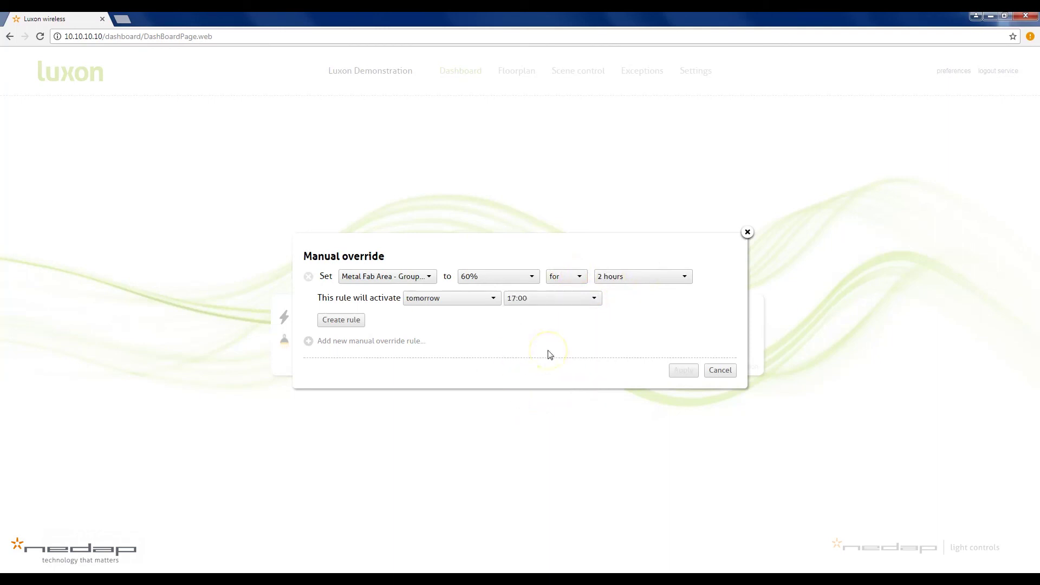
pyautogui.click(339, 320)
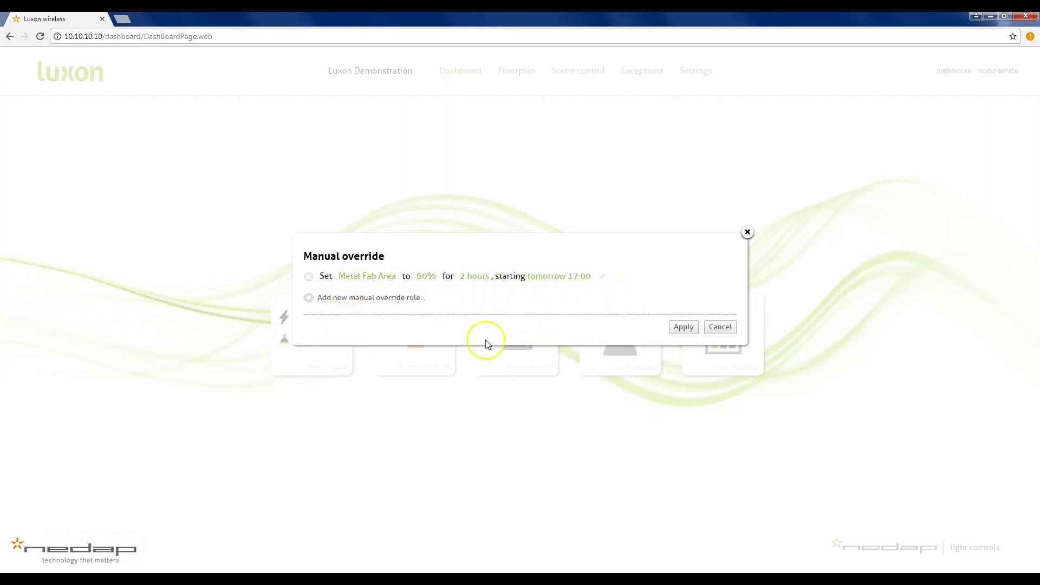
# - Create a second manual override rule that switches the Racking Lights group off for 5 minutes, activating immediately
pyautogui.click(310, 298)
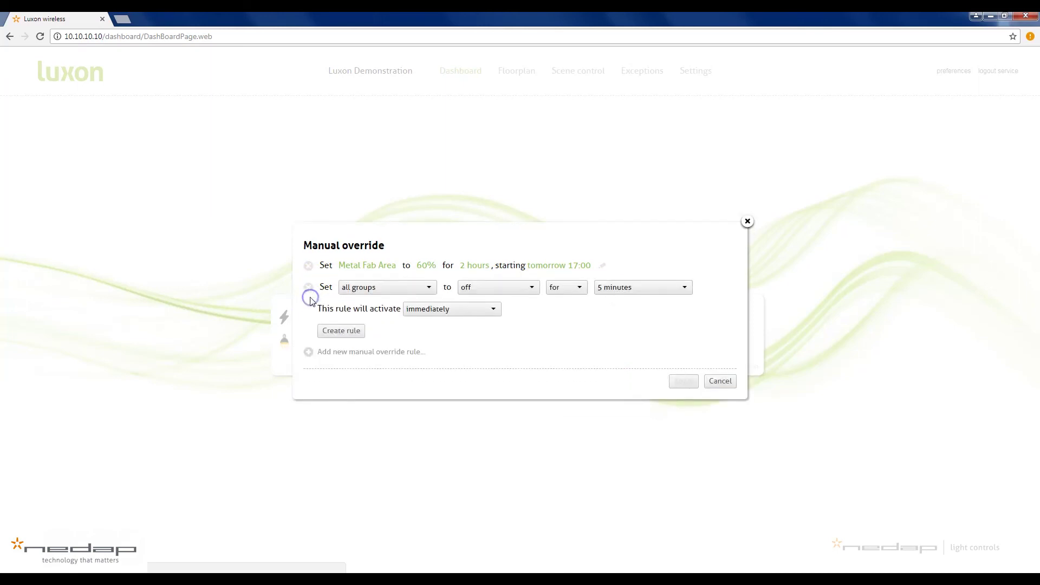
pyautogui.click(423, 293)
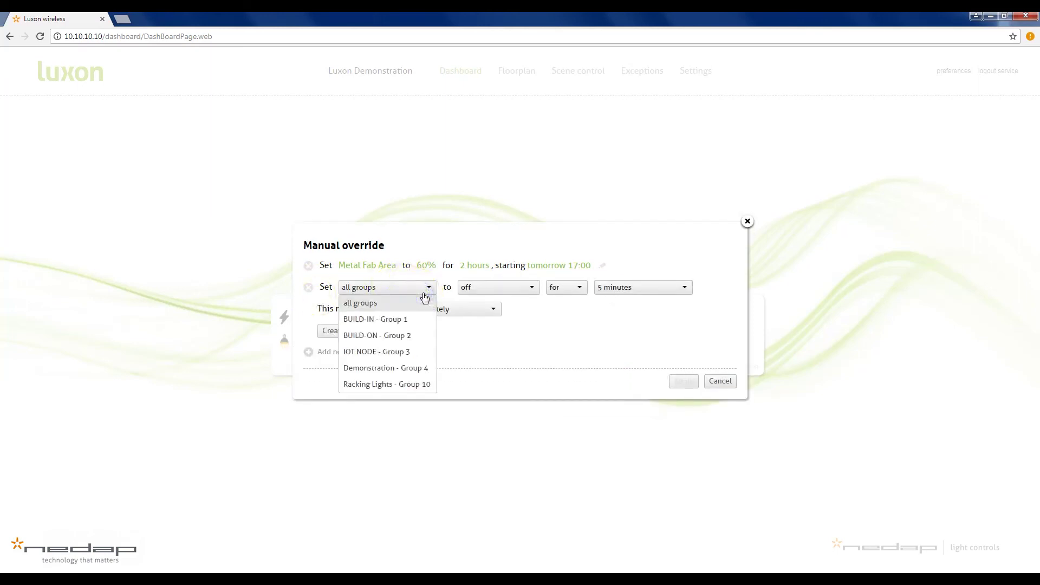
pyautogui.click(407, 384)
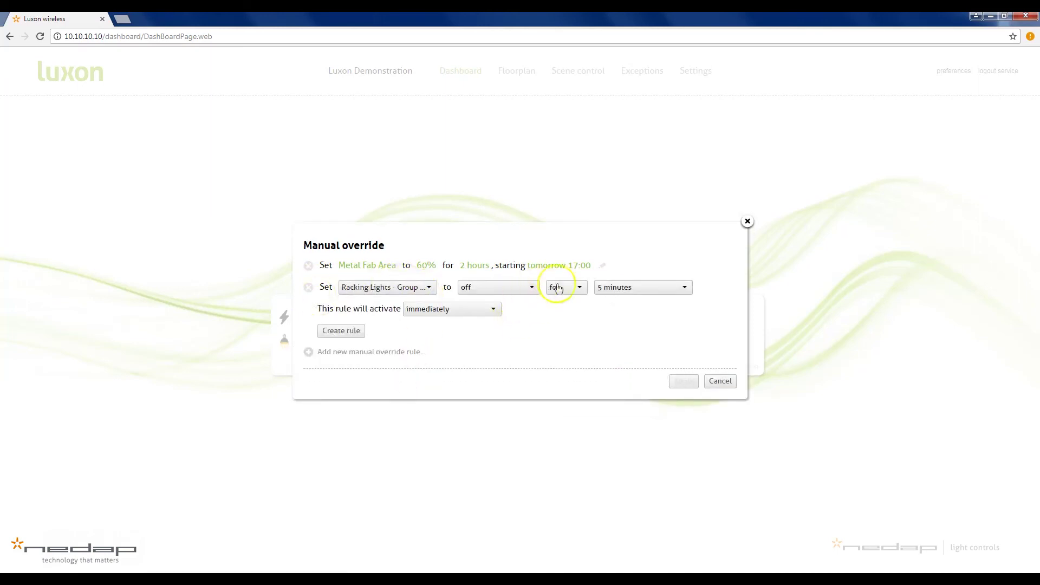
pyautogui.click(341, 331)
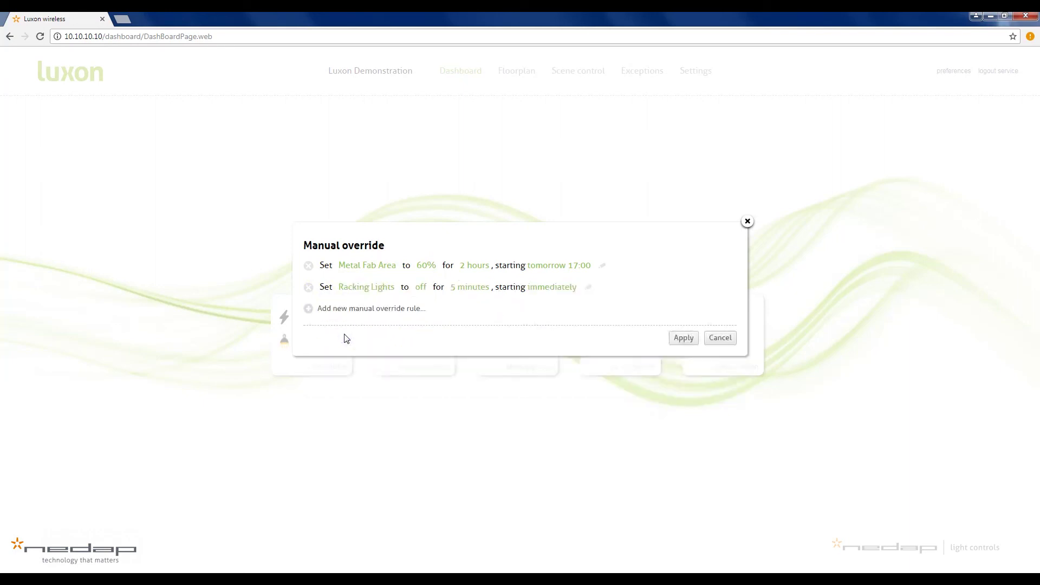
# - Edit the Racking Lights override so the group stays off until 19:00, save the rule, and apply the manual overrides
pyautogui.click(588, 294)
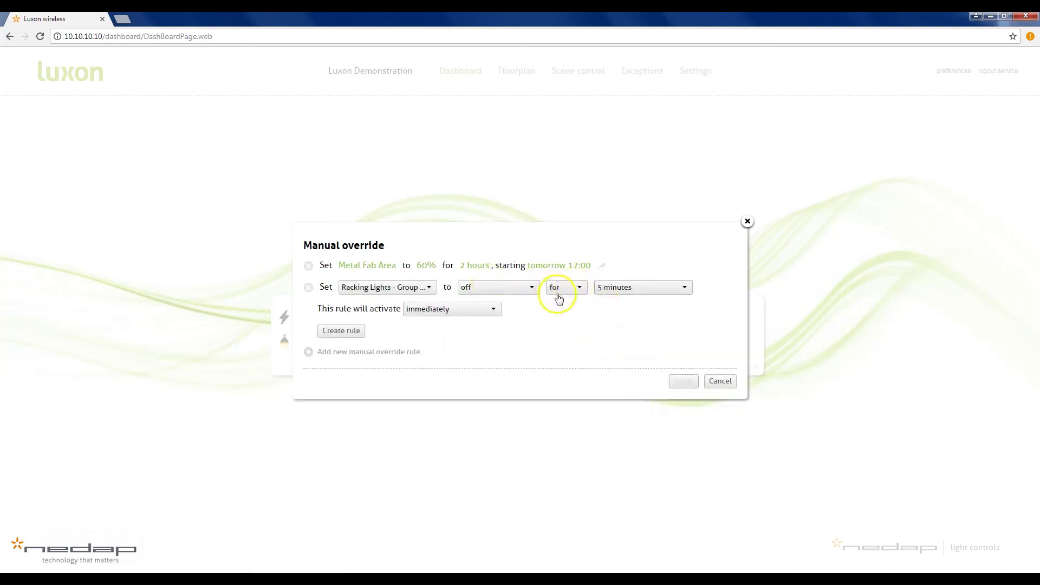
pyautogui.click(524, 287)
pyautogui.click(519, 308)
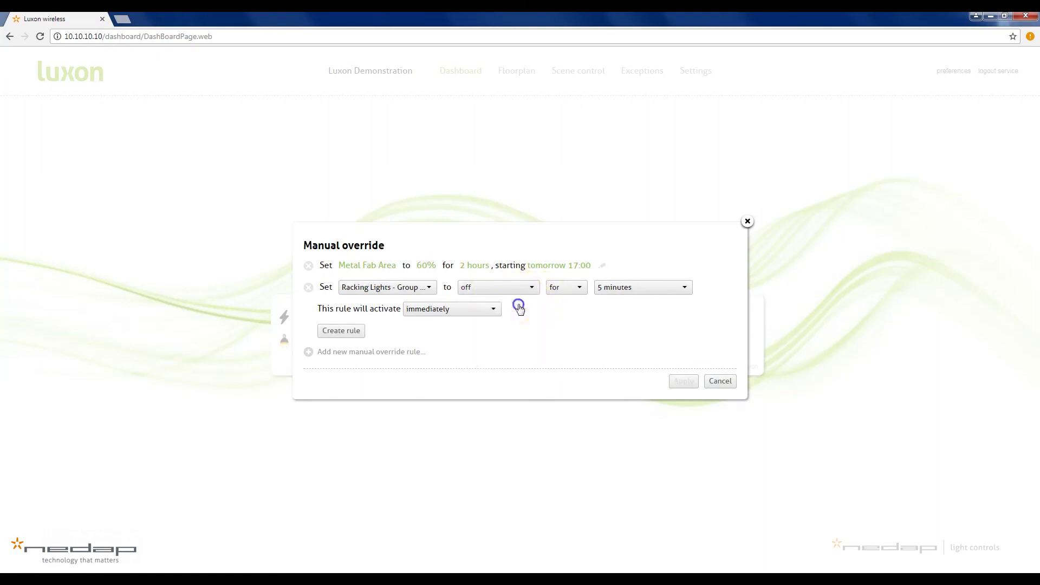
pyautogui.click(580, 289)
pyautogui.click(569, 319)
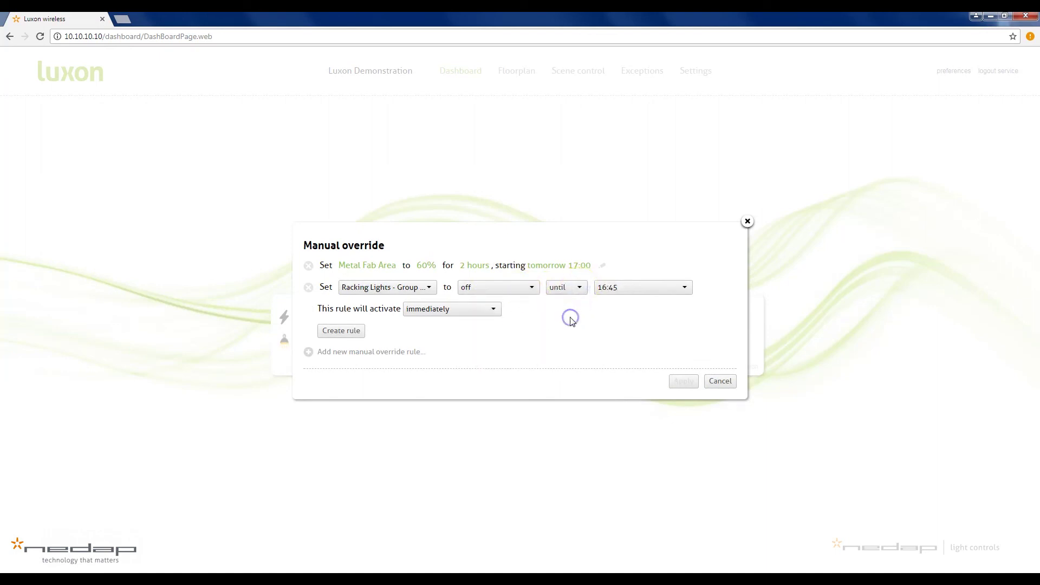
pyautogui.click(685, 288)
pyautogui.moveTo(688, 353); pyautogui.dragTo(686, 366)
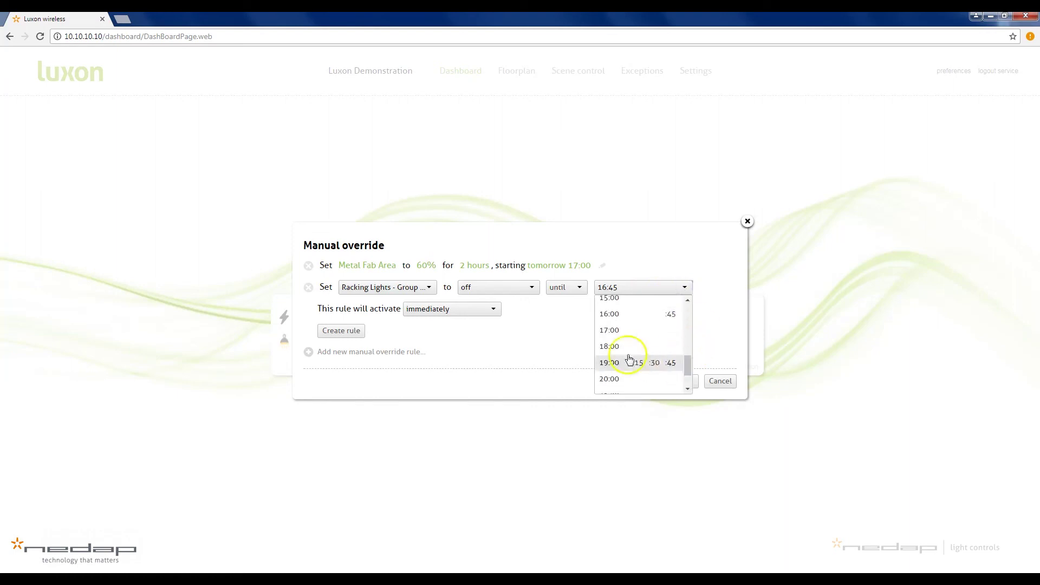
pyautogui.click(610, 369)
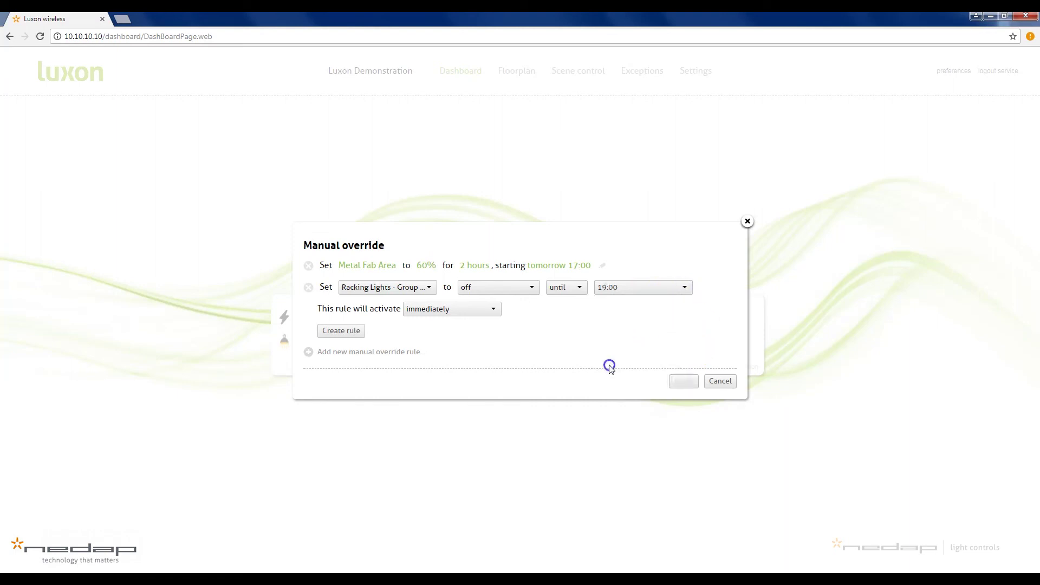
pyautogui.click(334, 331)
pyautogui.click(667, 296)
pyautogui.click(683, 338)
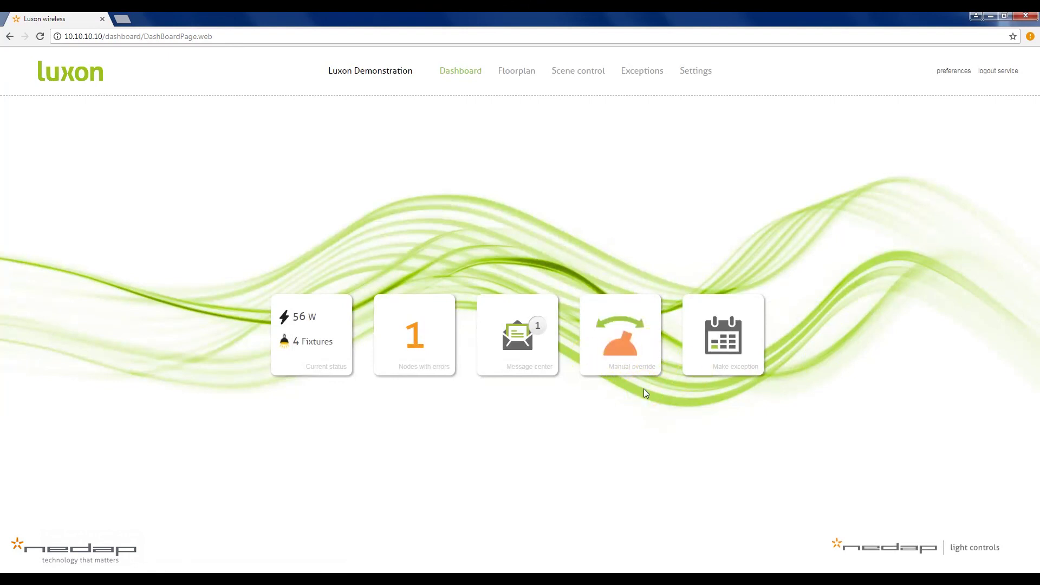
# - Delete the Metal Fab Area and Racking Lights manual override rules and apply the change
pyautogui.click(648, 361)
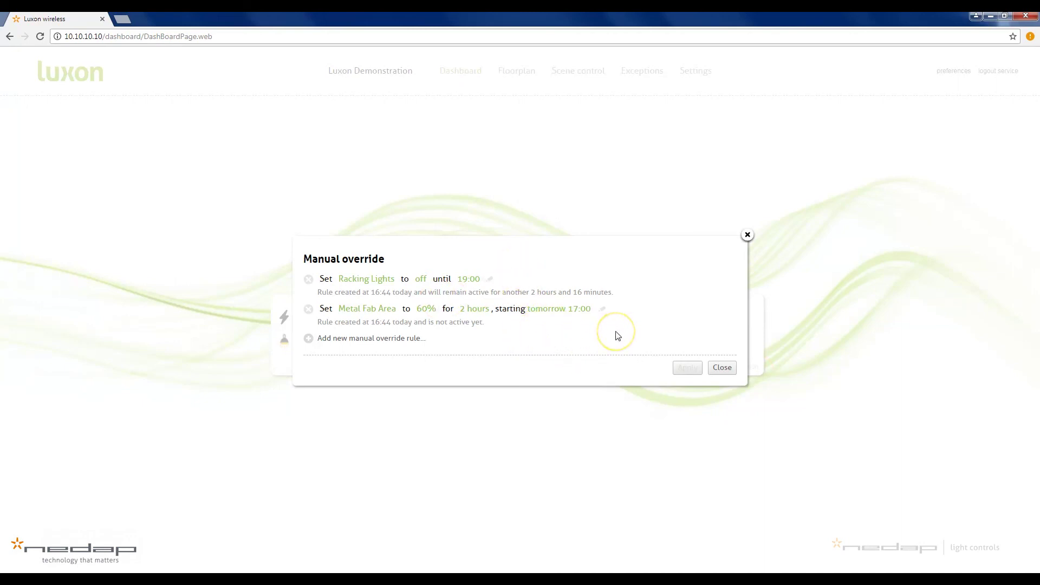
pyautogui.click(309, 309)
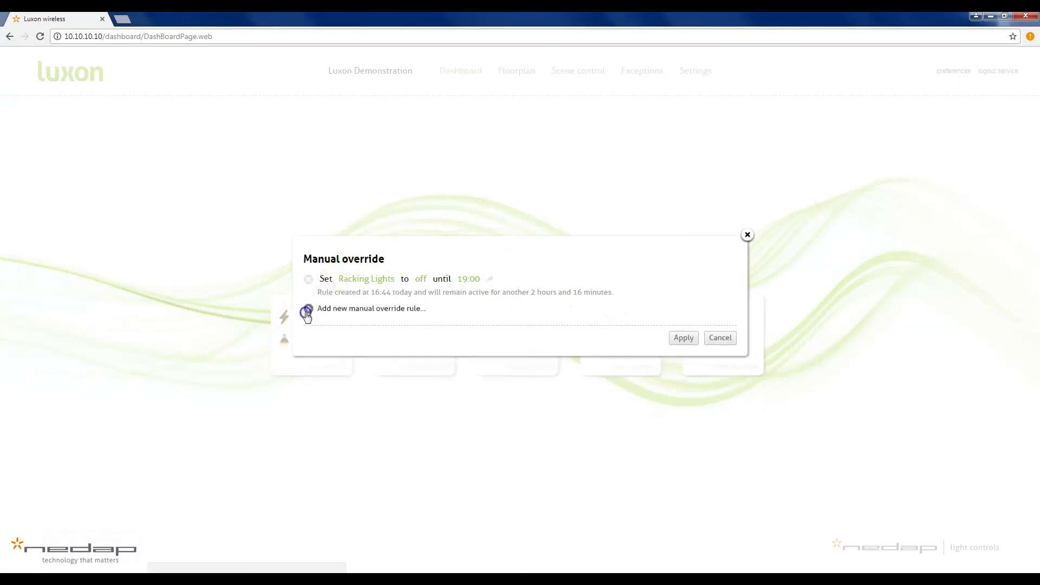
pyautogui.click(308, 279)
pyautogui.click(683, 307)
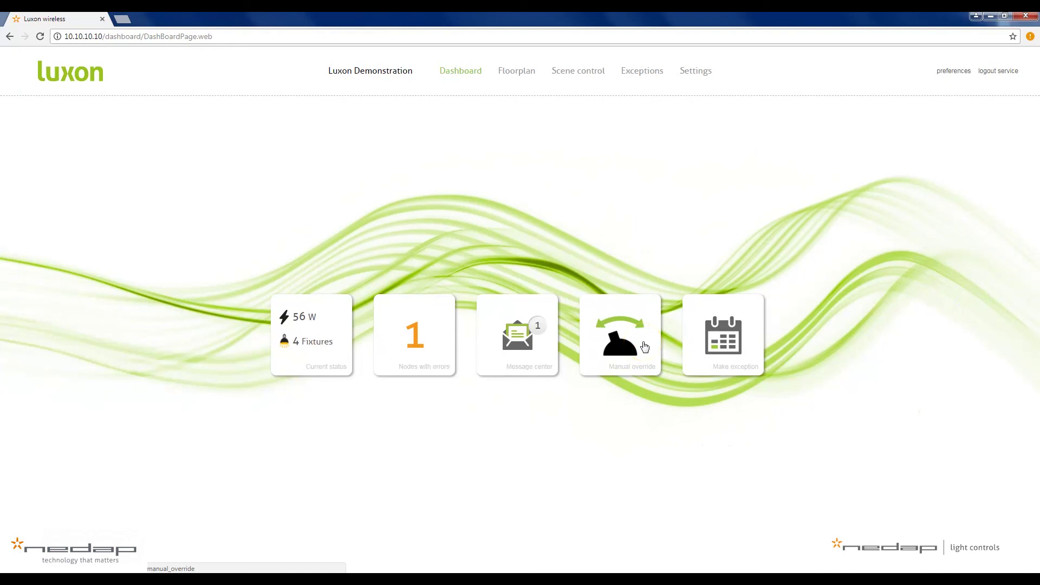
# - View the exceptions calendar through the dashboard's make-exception shortcut and return to the dashboard
pyautogui.click(747, 325)
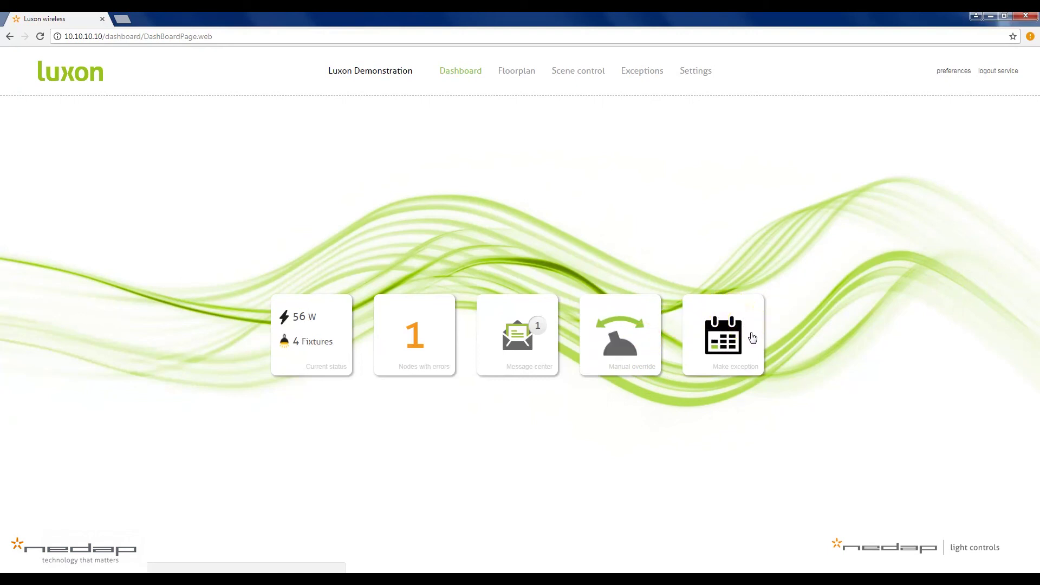
pyautogui.click(751, 338)
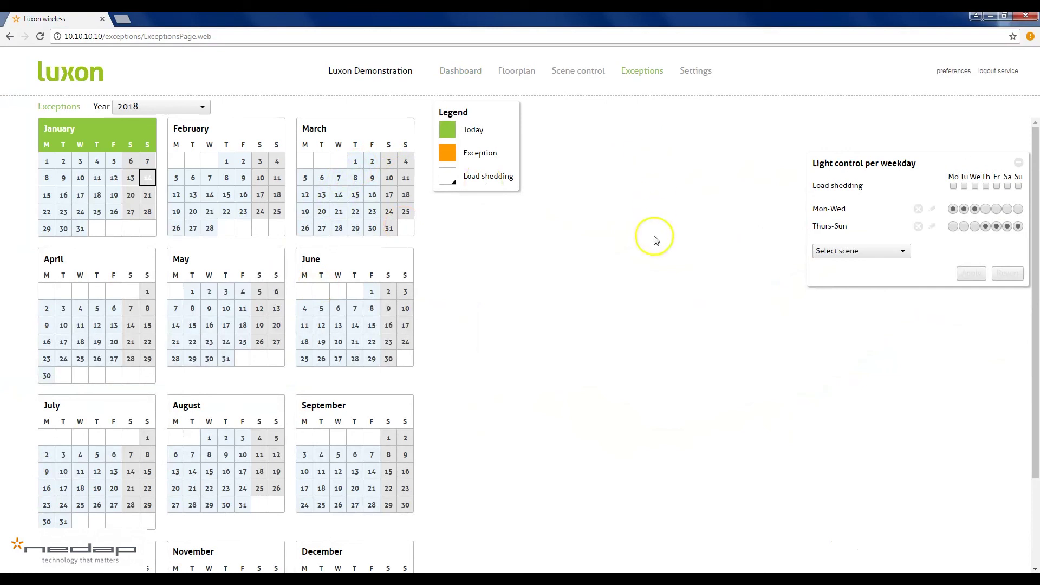
pyautogui.click(463, 72)
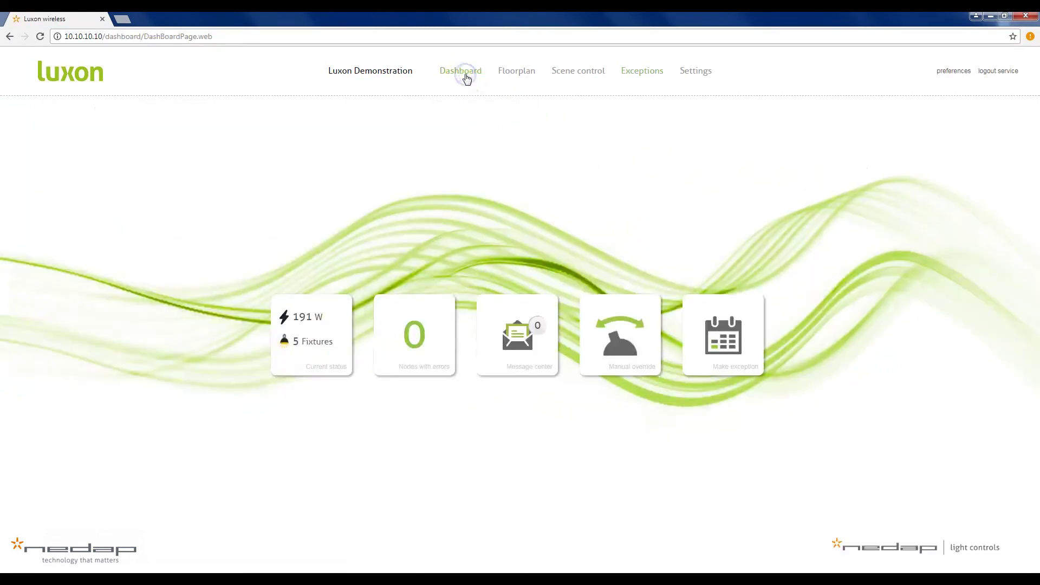